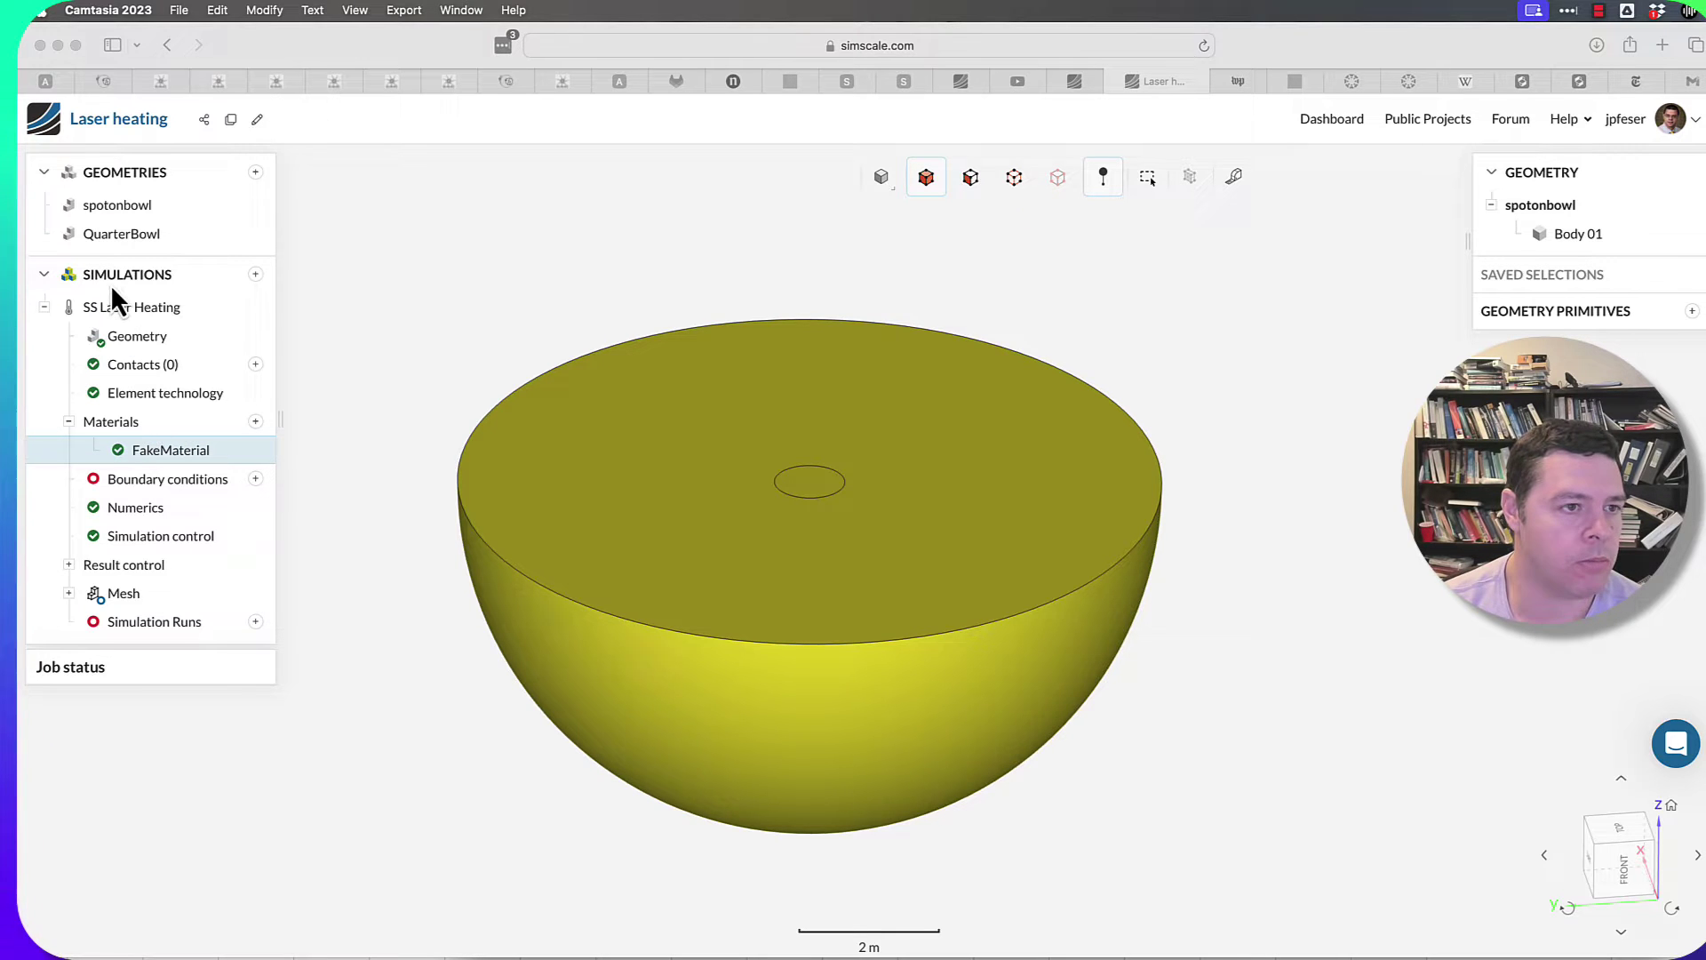
Step: Review the SS Laser Heating simulation settings and confirm them
click(130, 312)
click(131, 313)
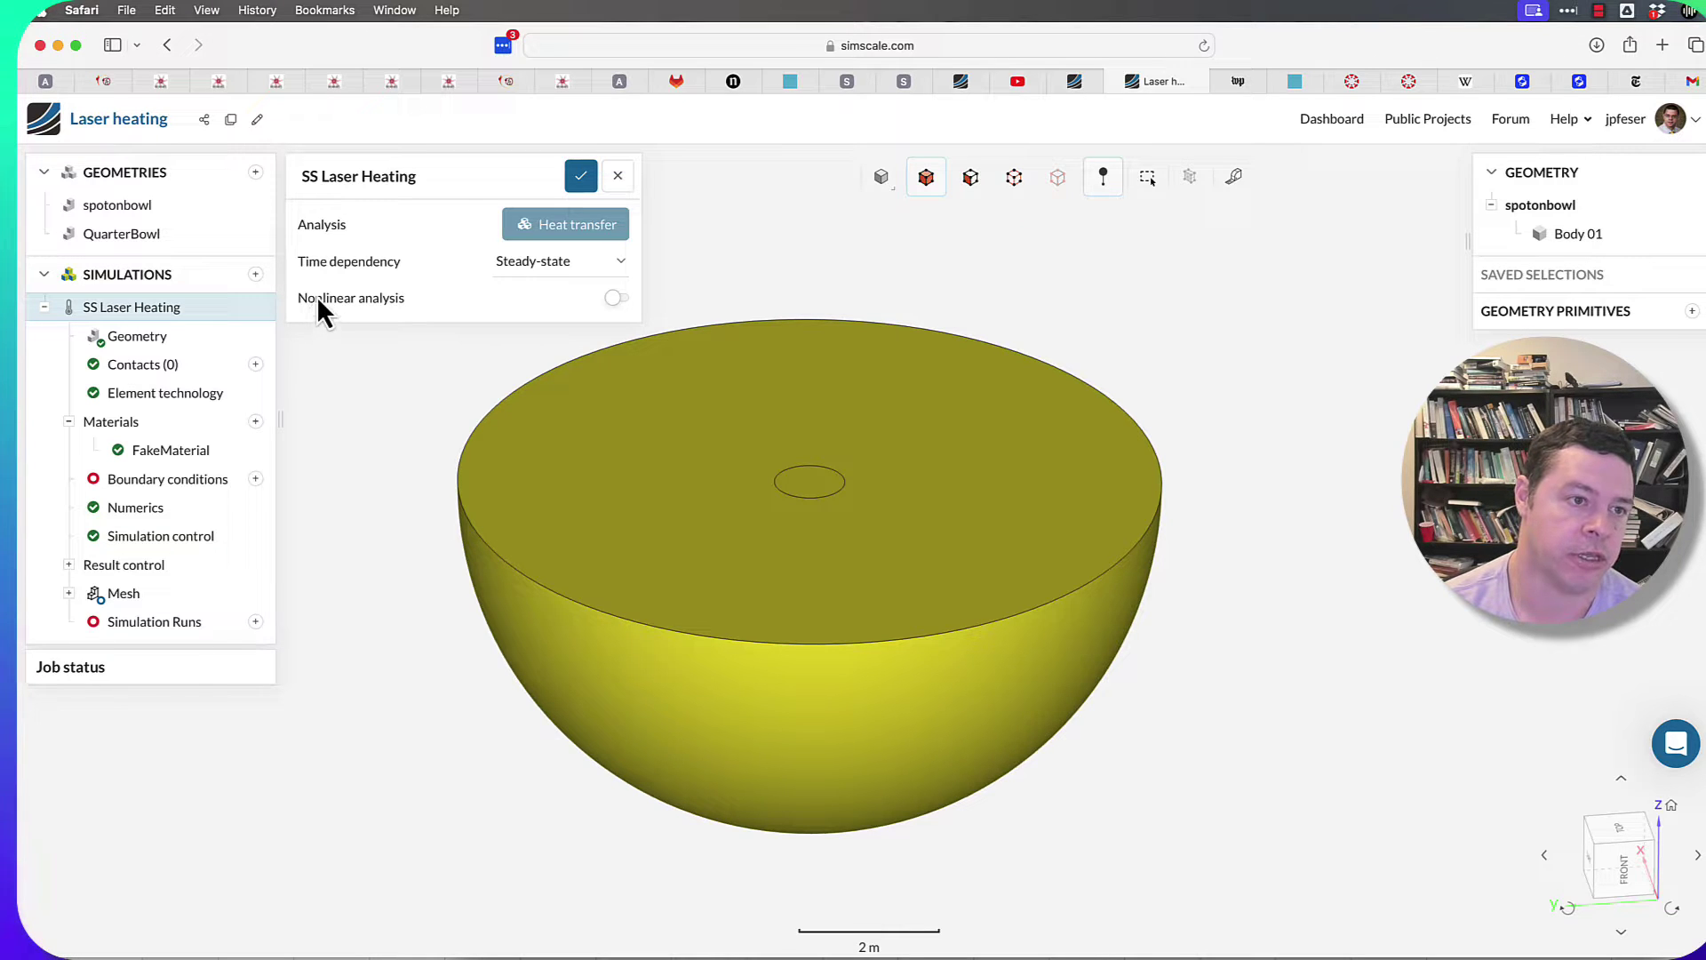
mouse_move(597, 302)
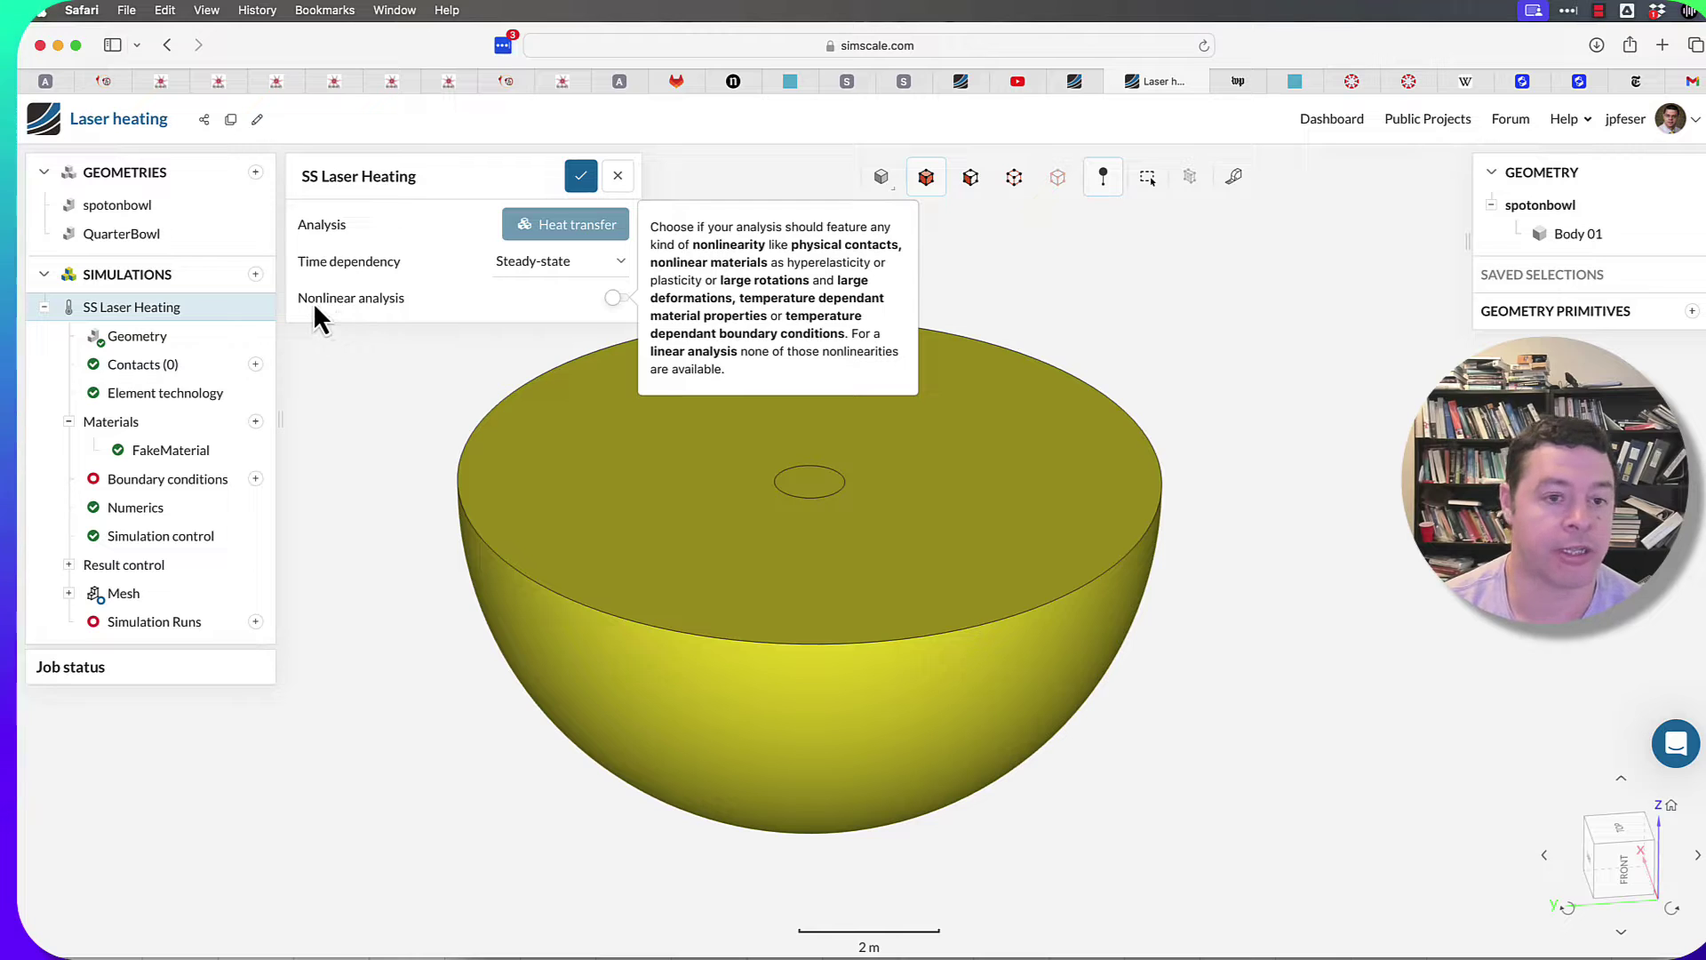
click(583, 176)
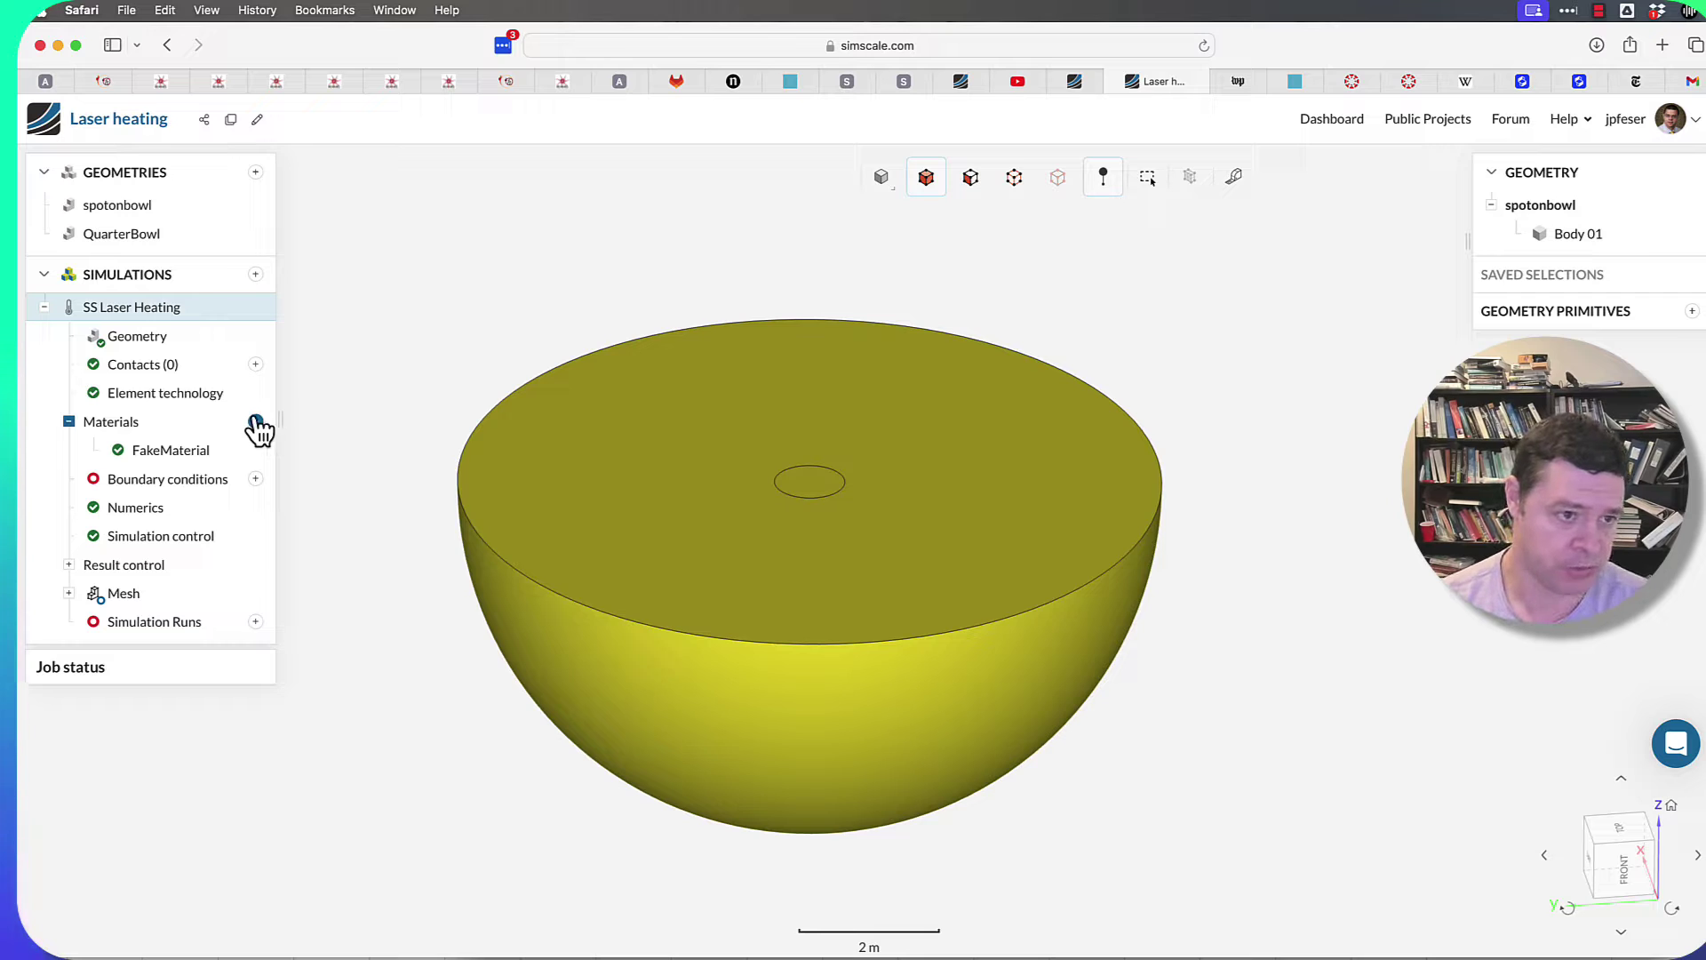
Step: Add Concrete from the default material library to the simulation
click(255, 423)
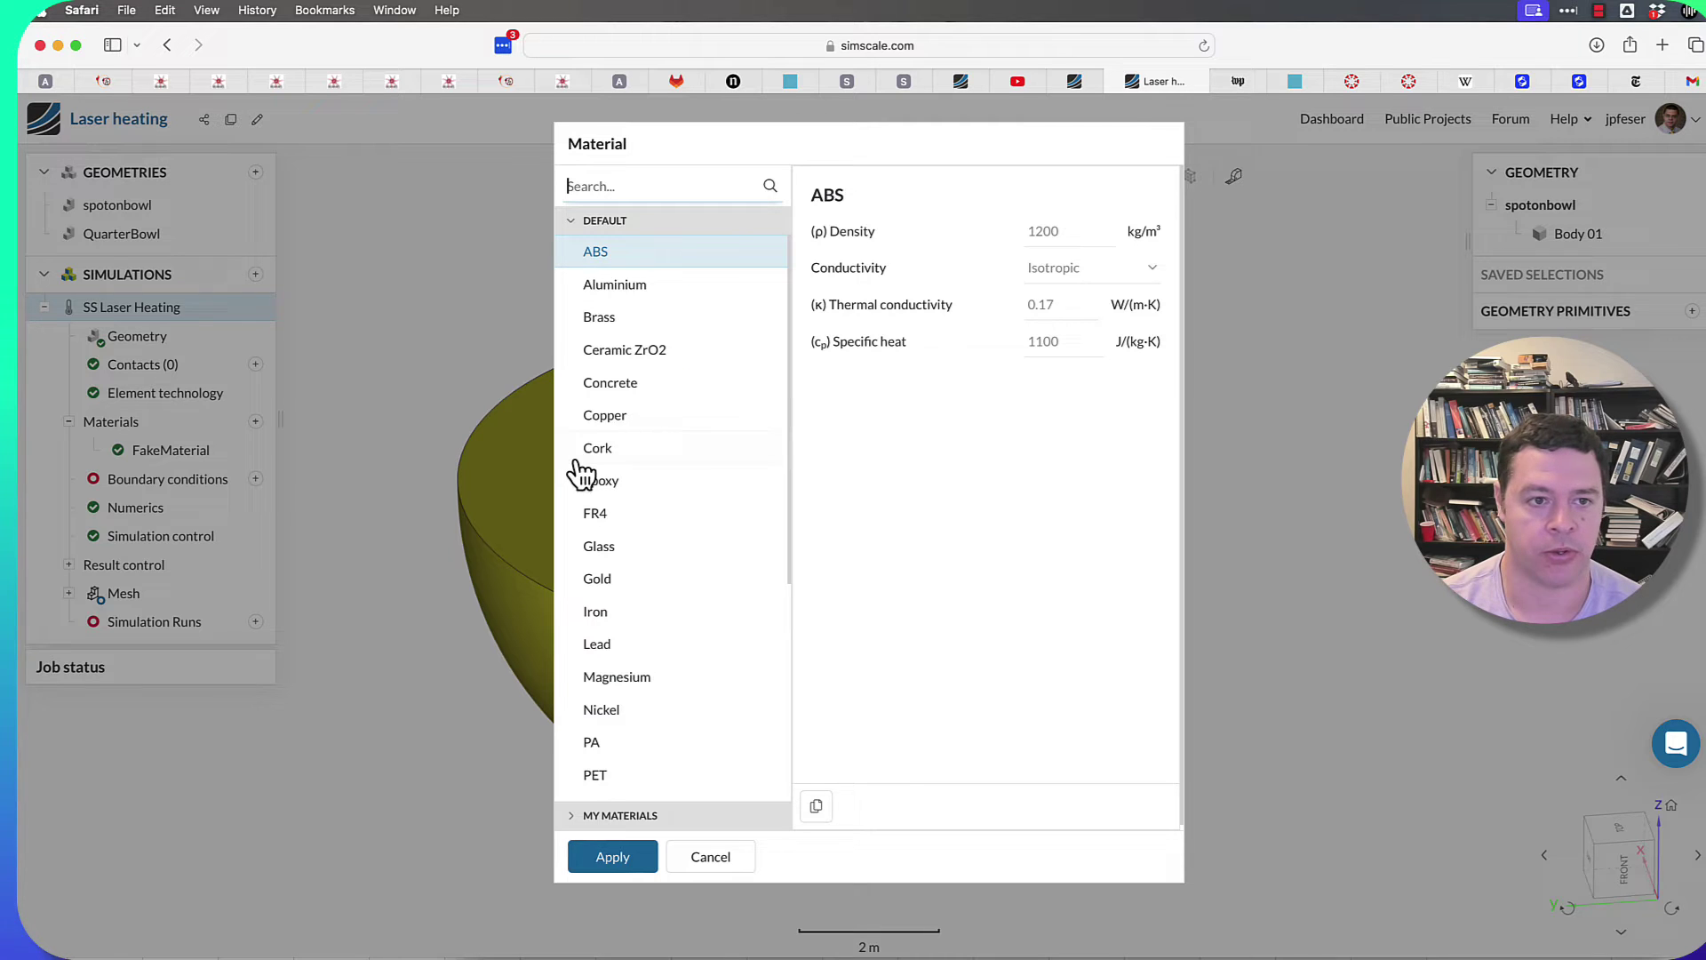
click(586, 384)
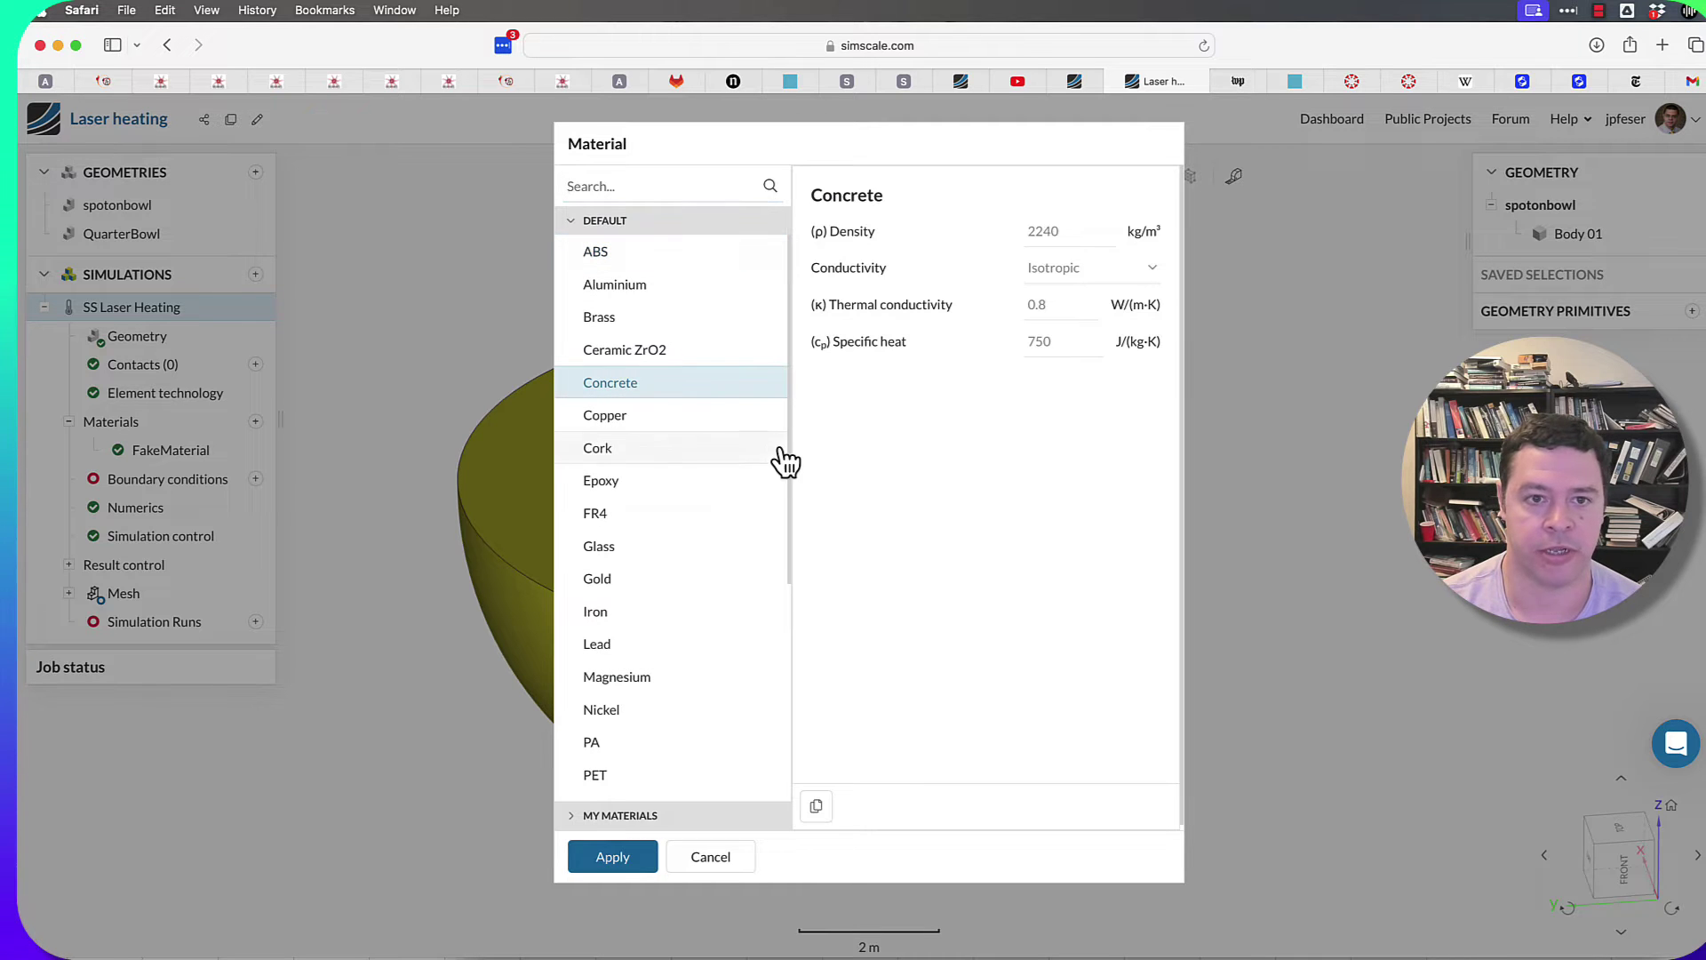
click(622, 858)
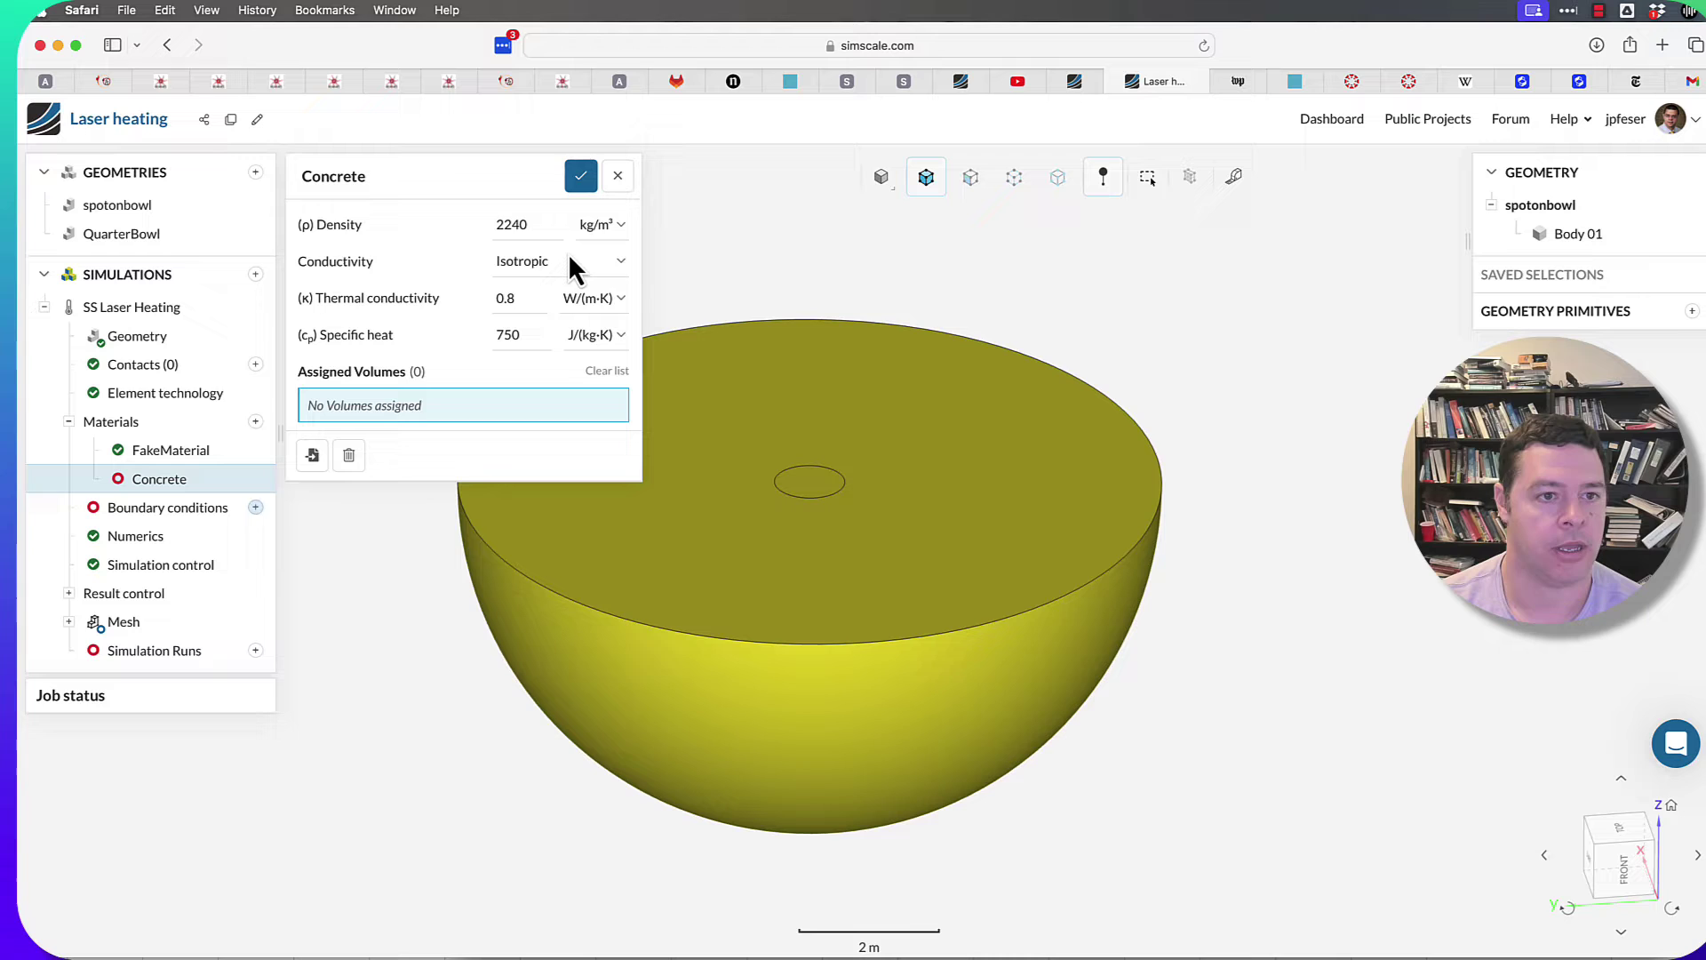
Step: Switch Concrete's conductivity to Orthotropic, then back to Isotropic
click(569, 260)
click(551, 277)
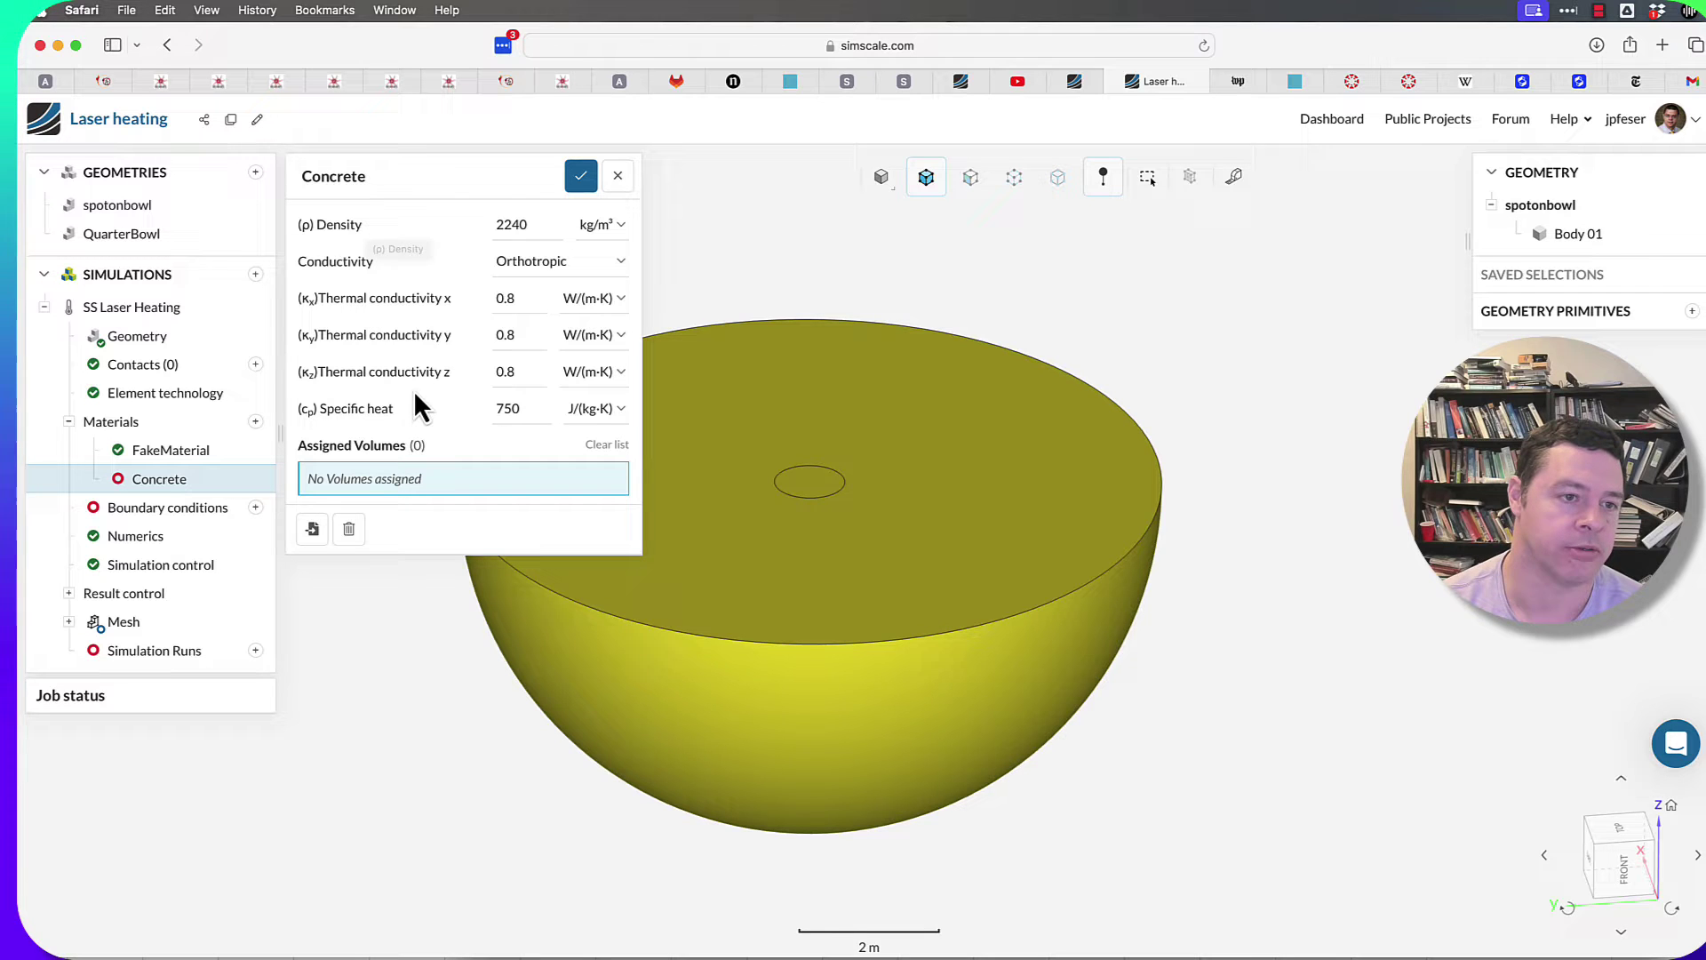
click(524, 260)
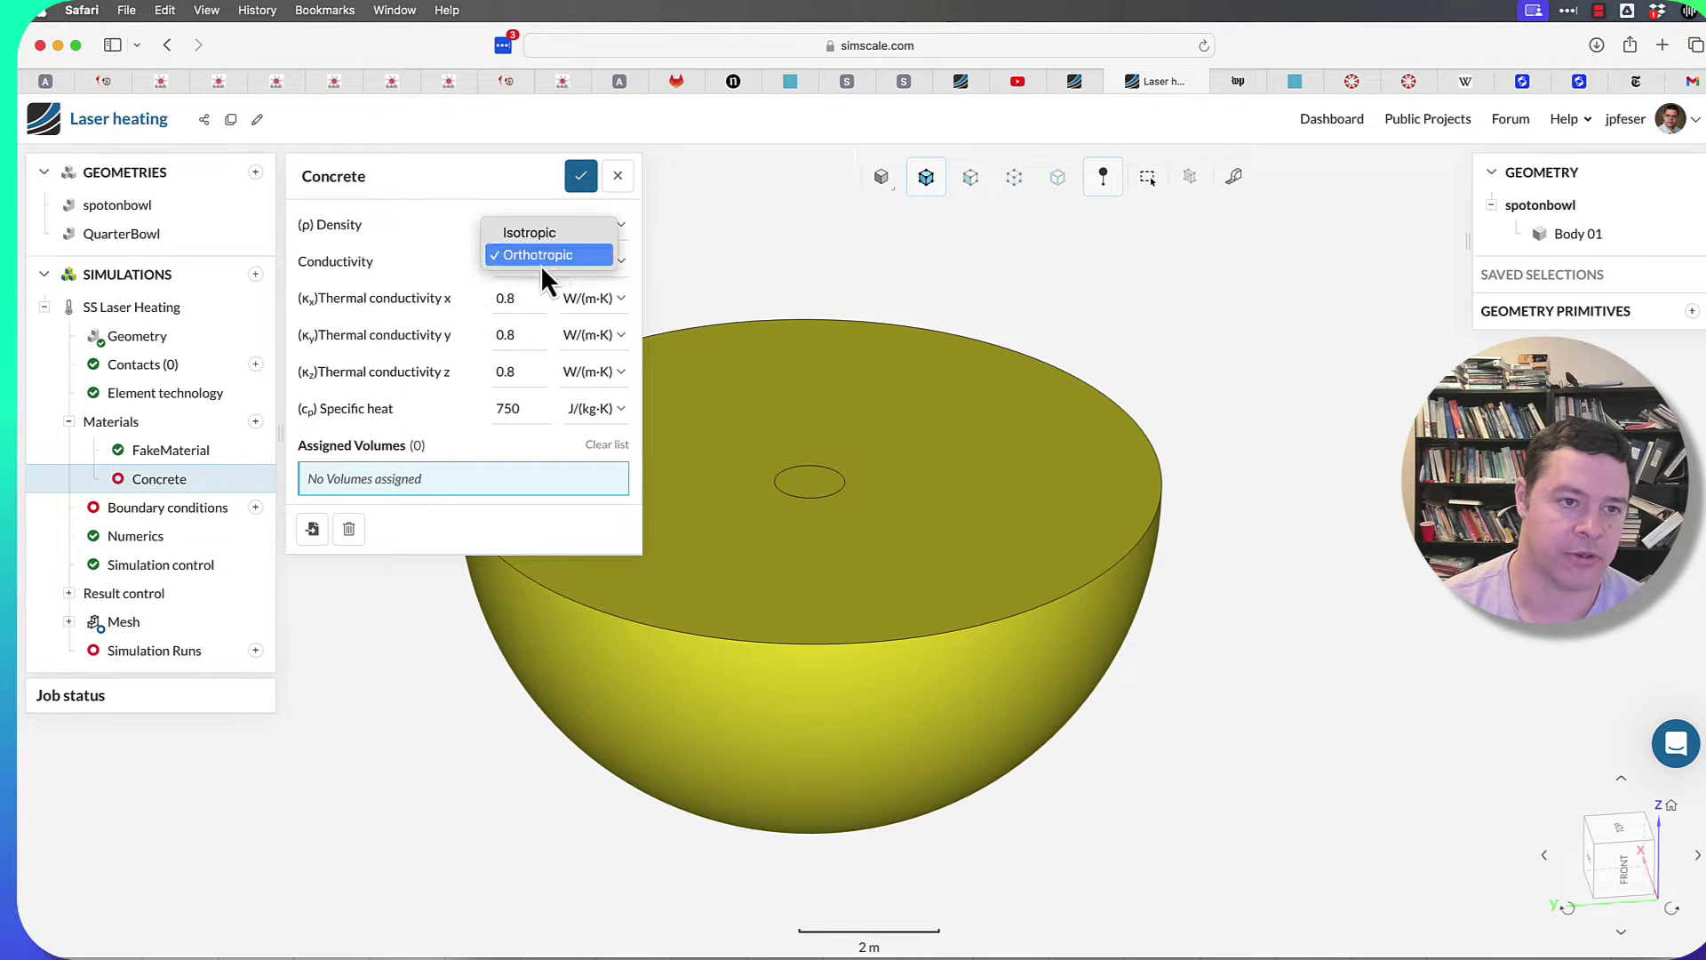
click(536, 234)
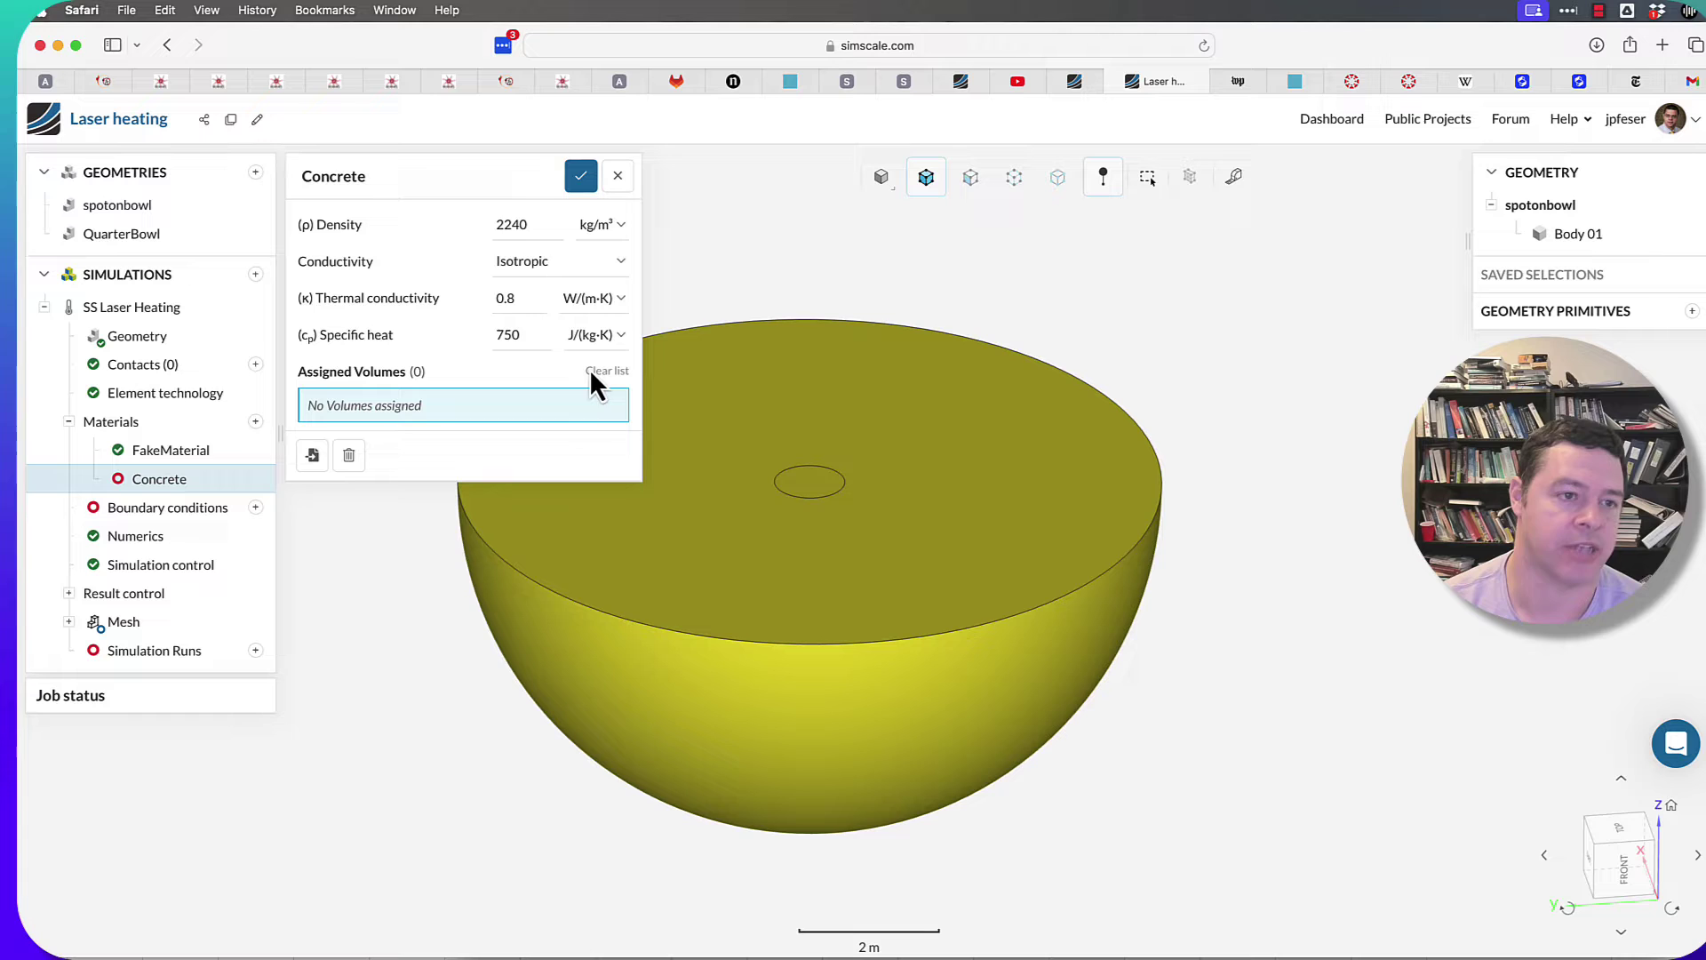
click(520, 299)
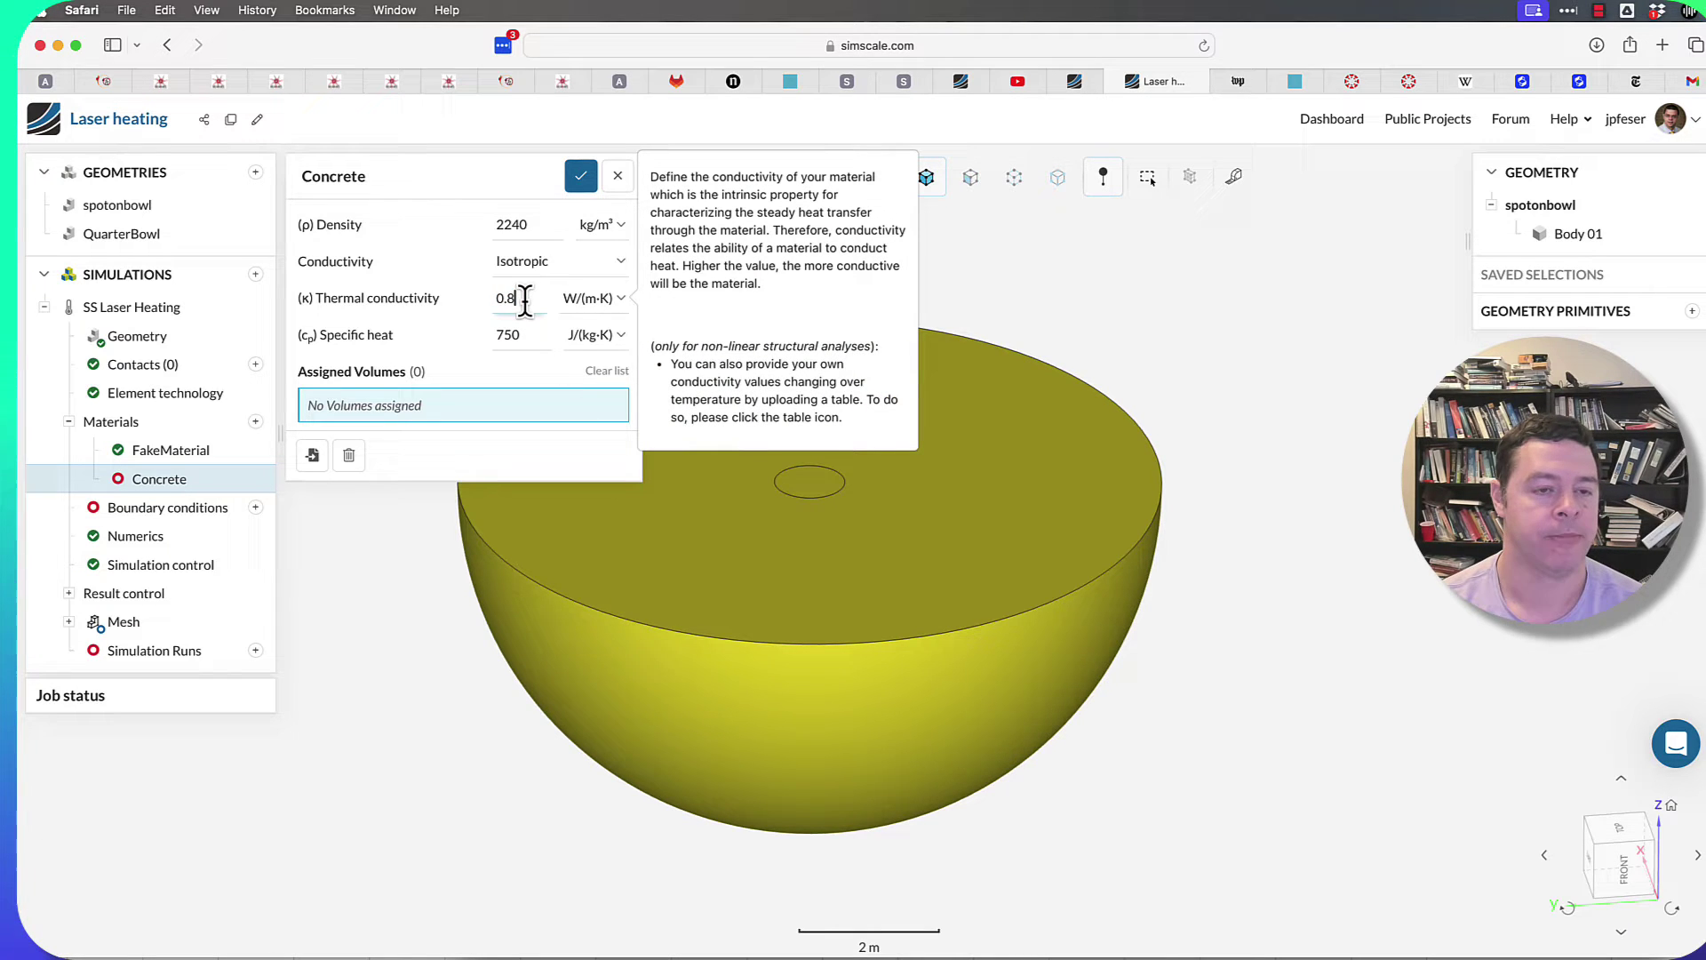
drag(525, 299, 483, 295)
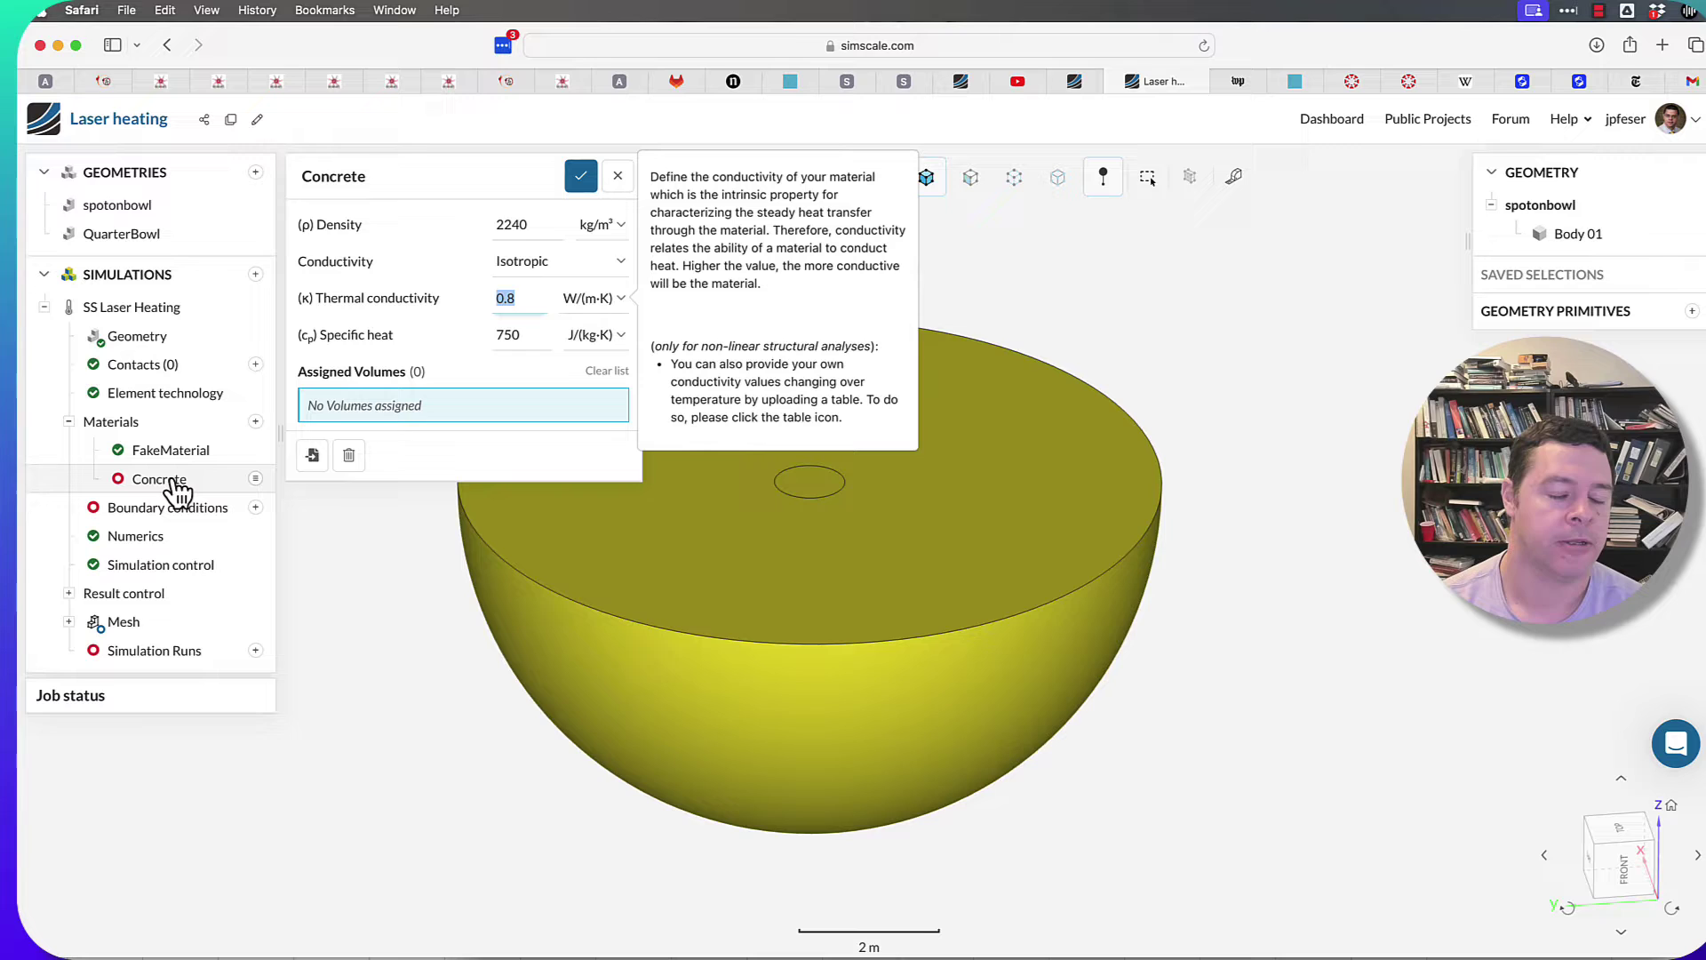
click(171, 481)
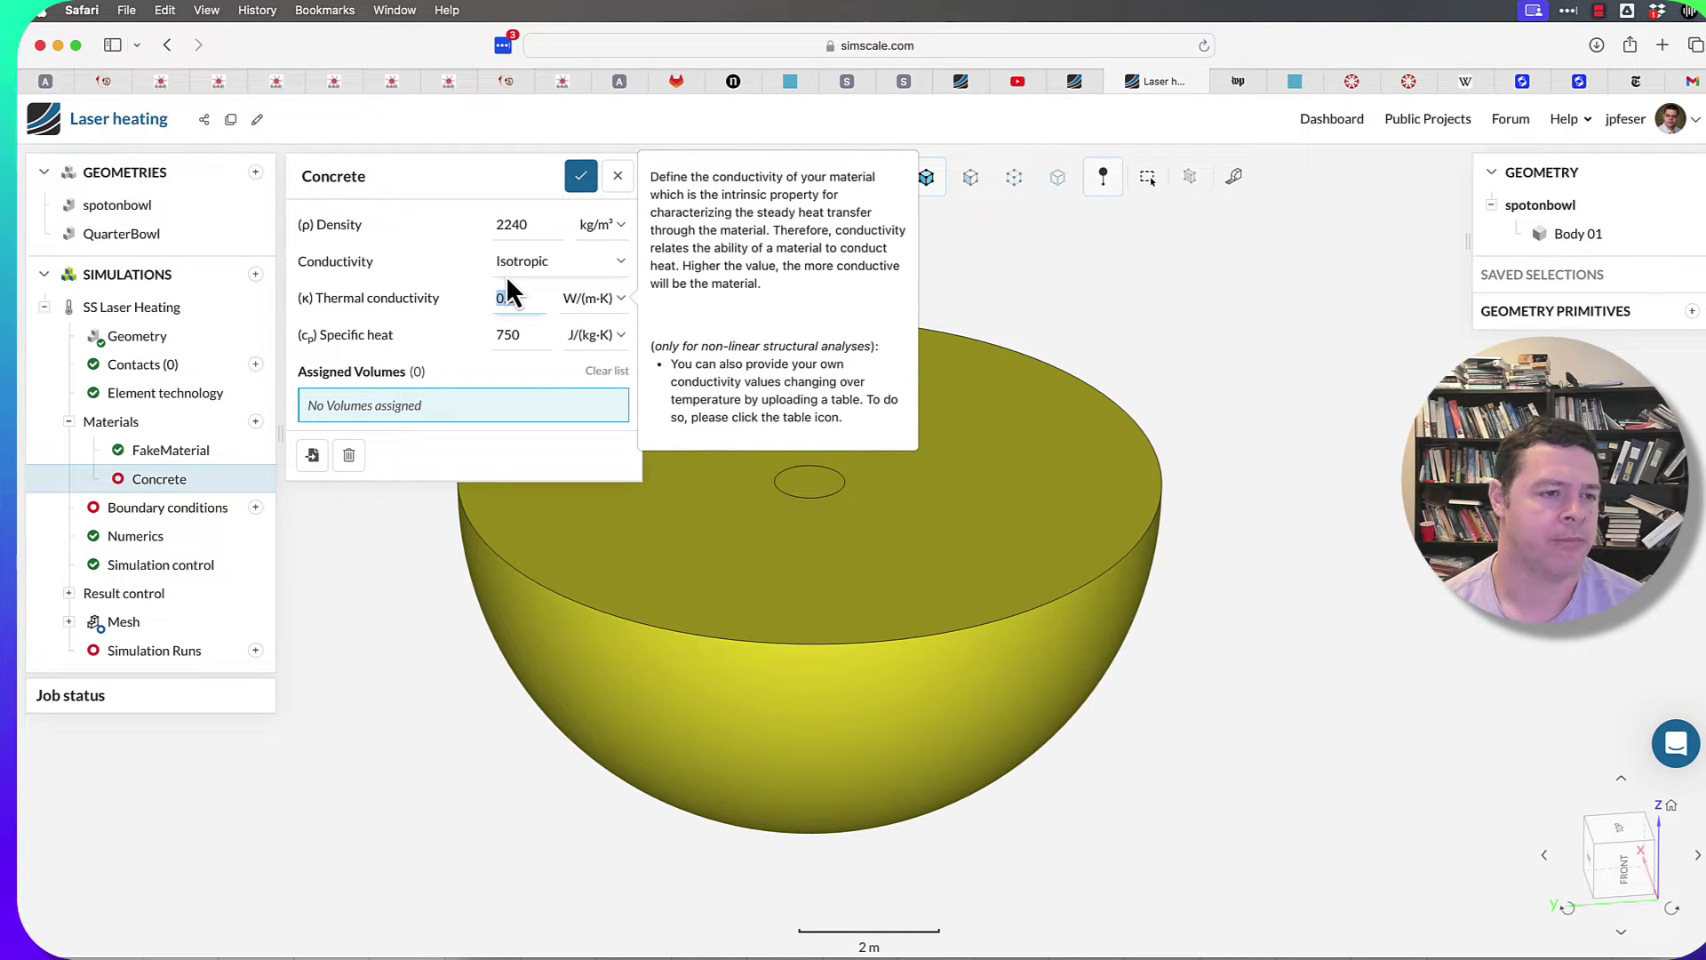
Step: Delete the Concrete material and confirm FakeMaterial with Body 01 assigned
click(616, 176)
click(255, 480)
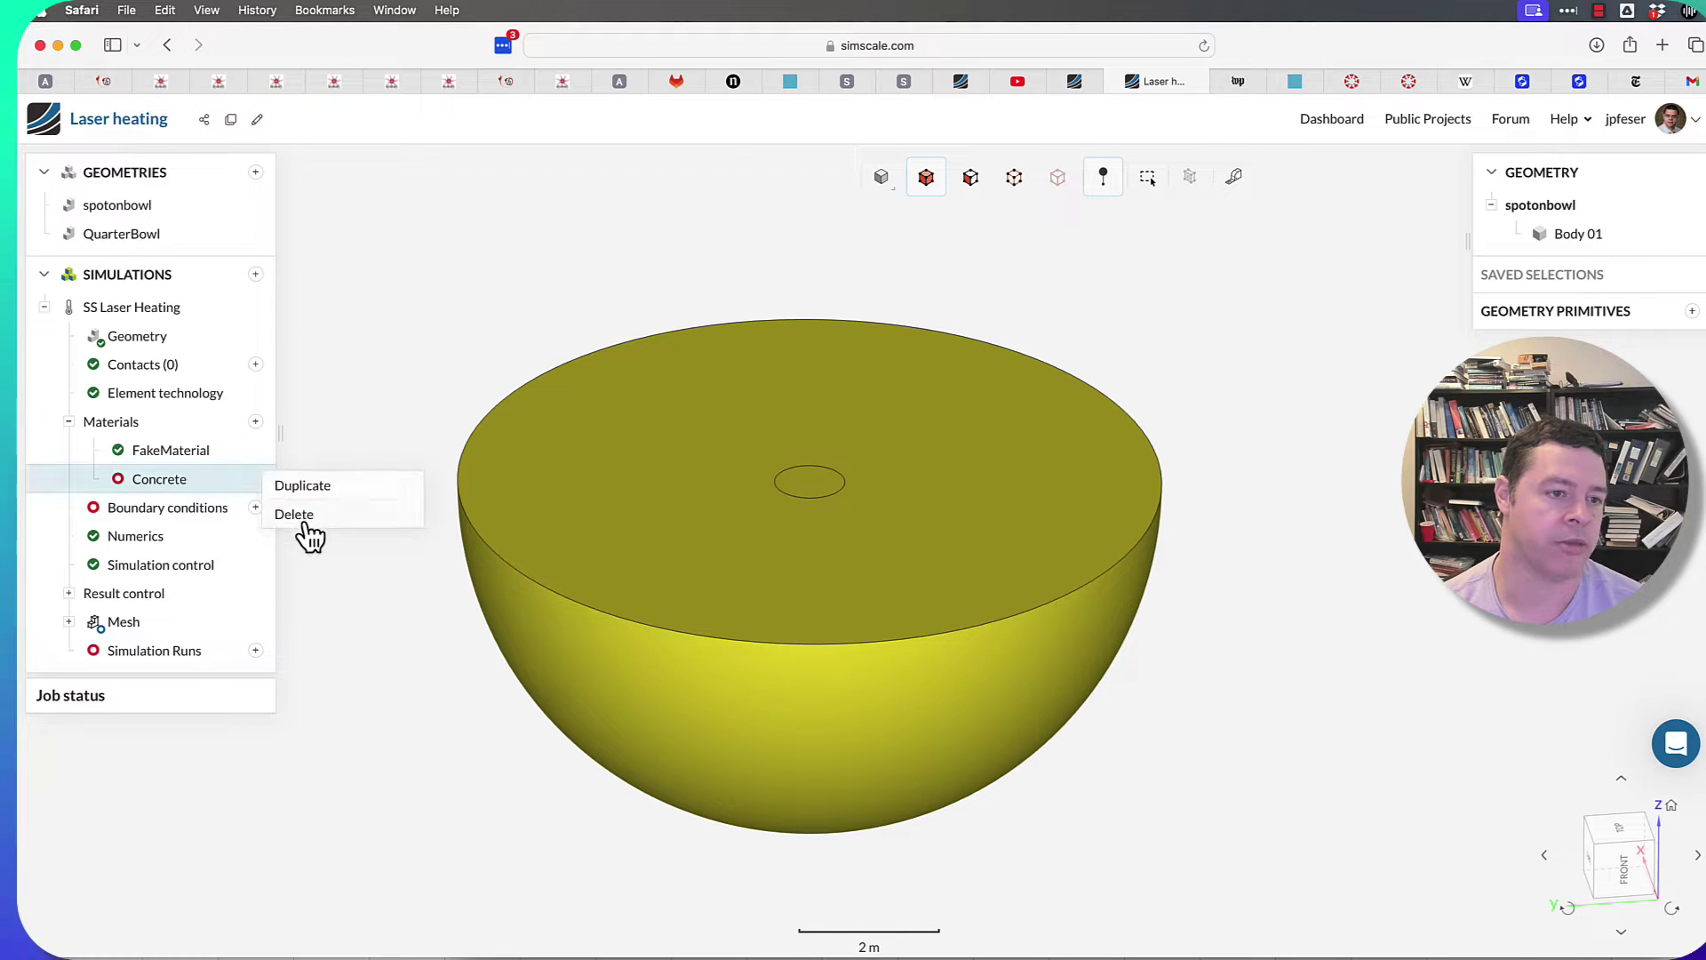
click(300, 517)
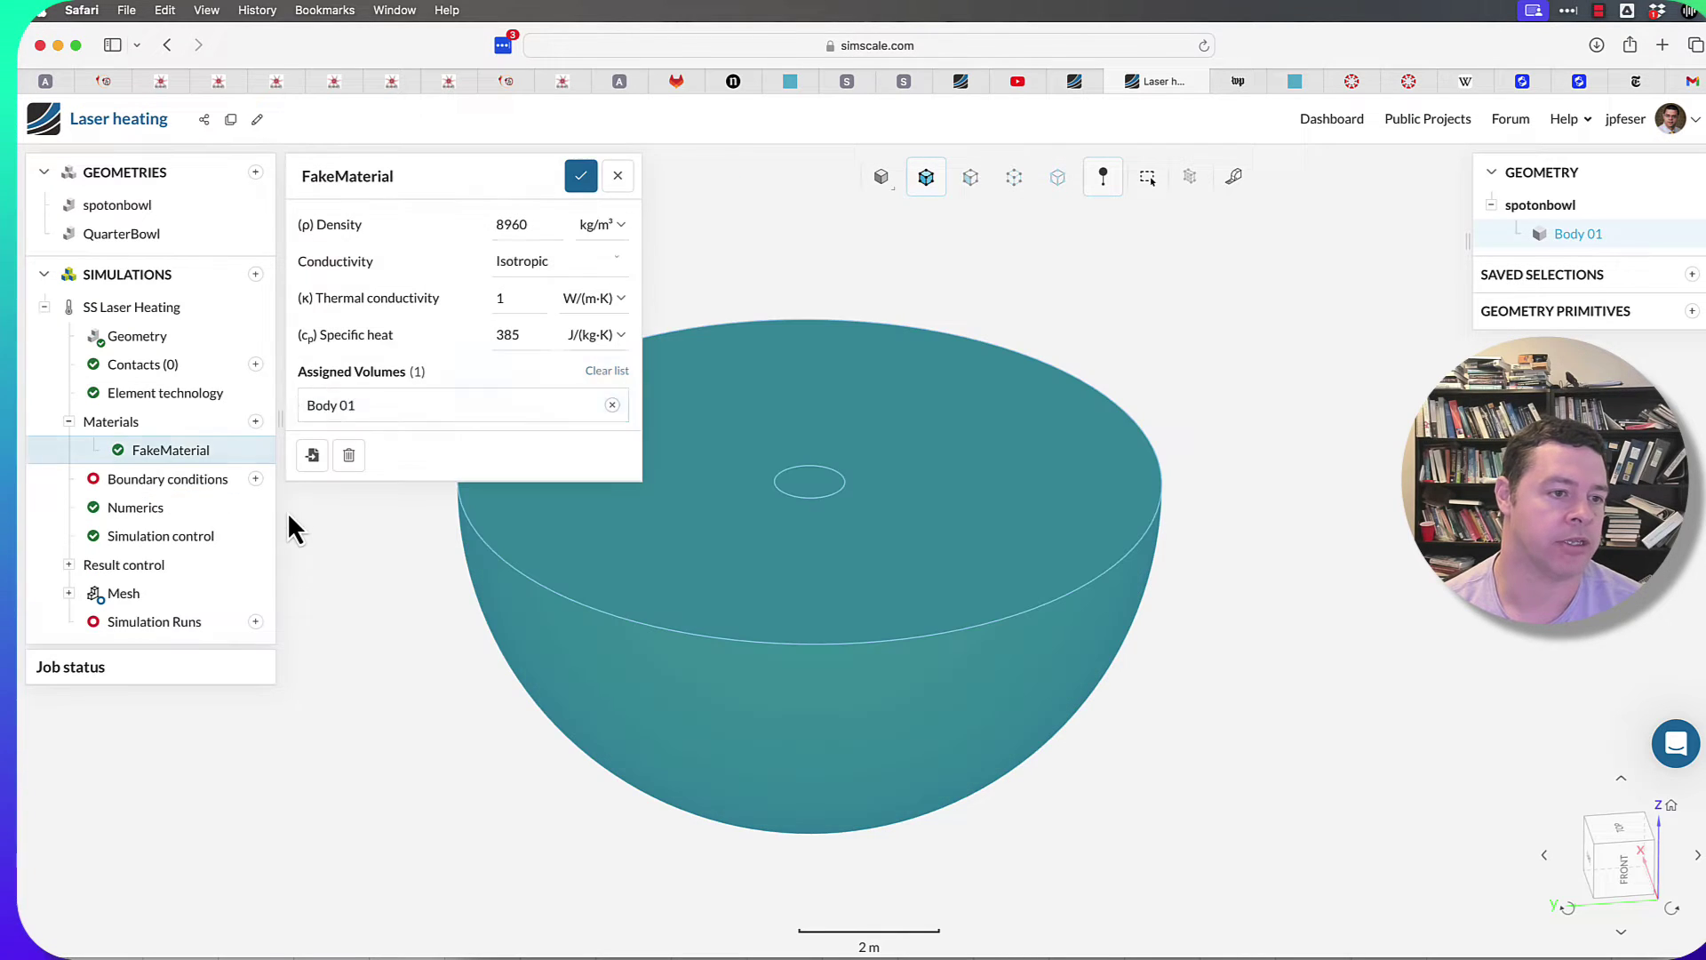
click(569, 188)
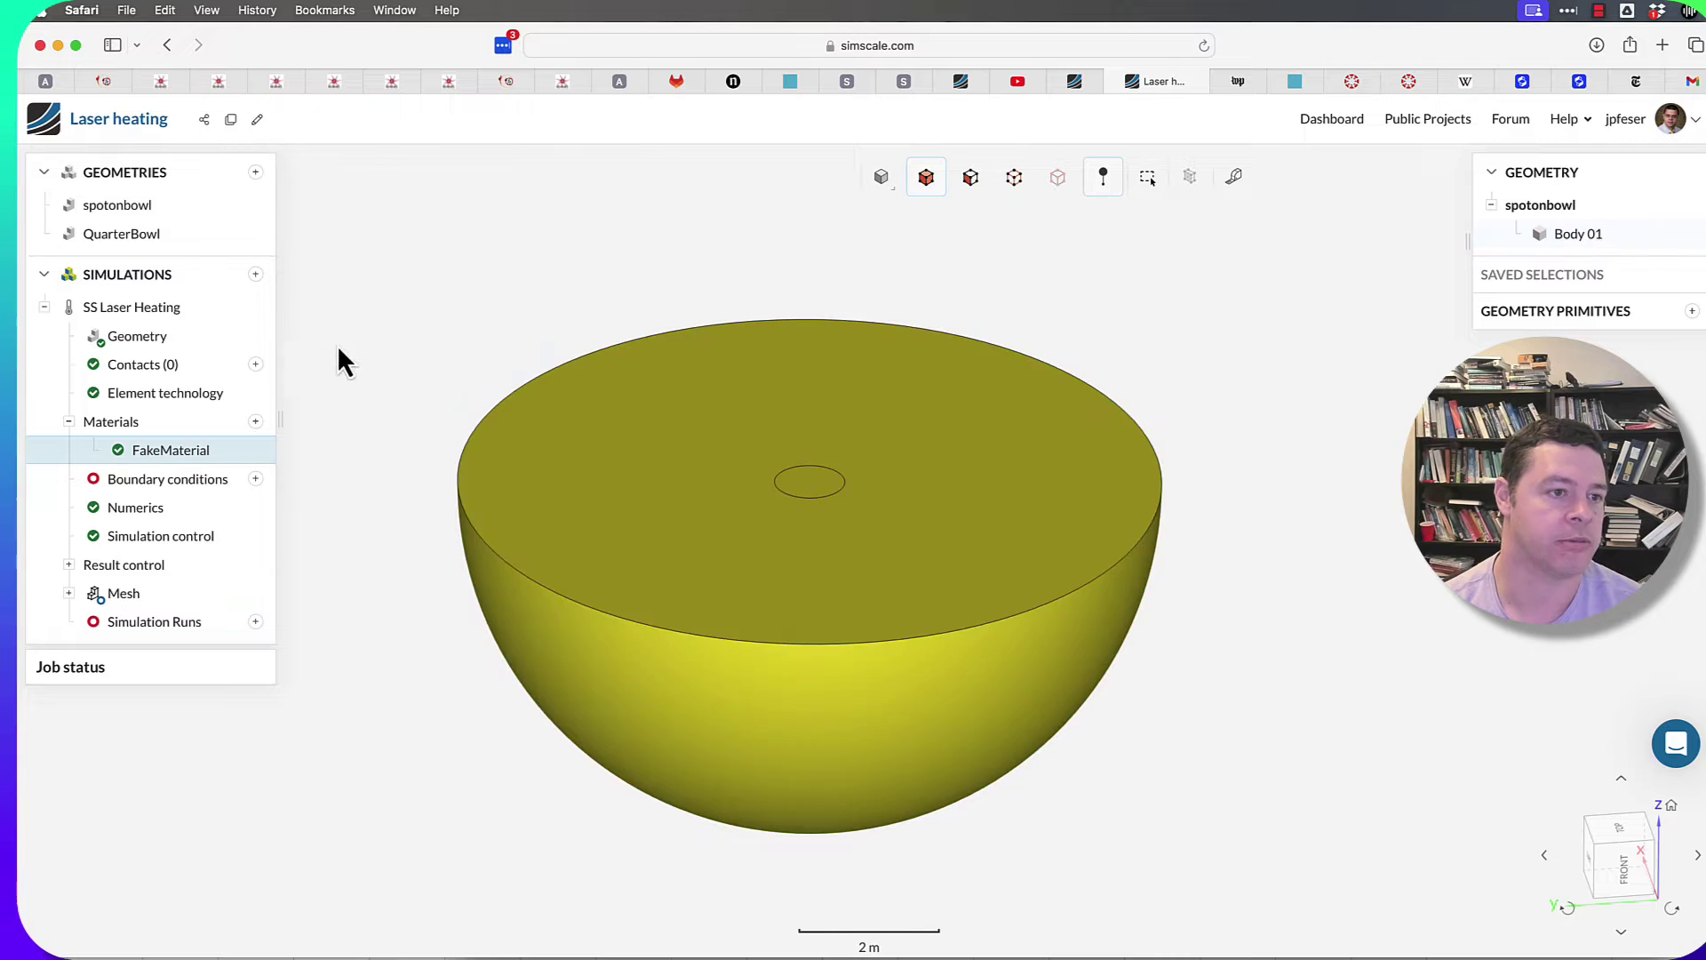
Step: Reopen the SS Laser Heating settings and keep time dependency at Steady-state
click(111, 312)
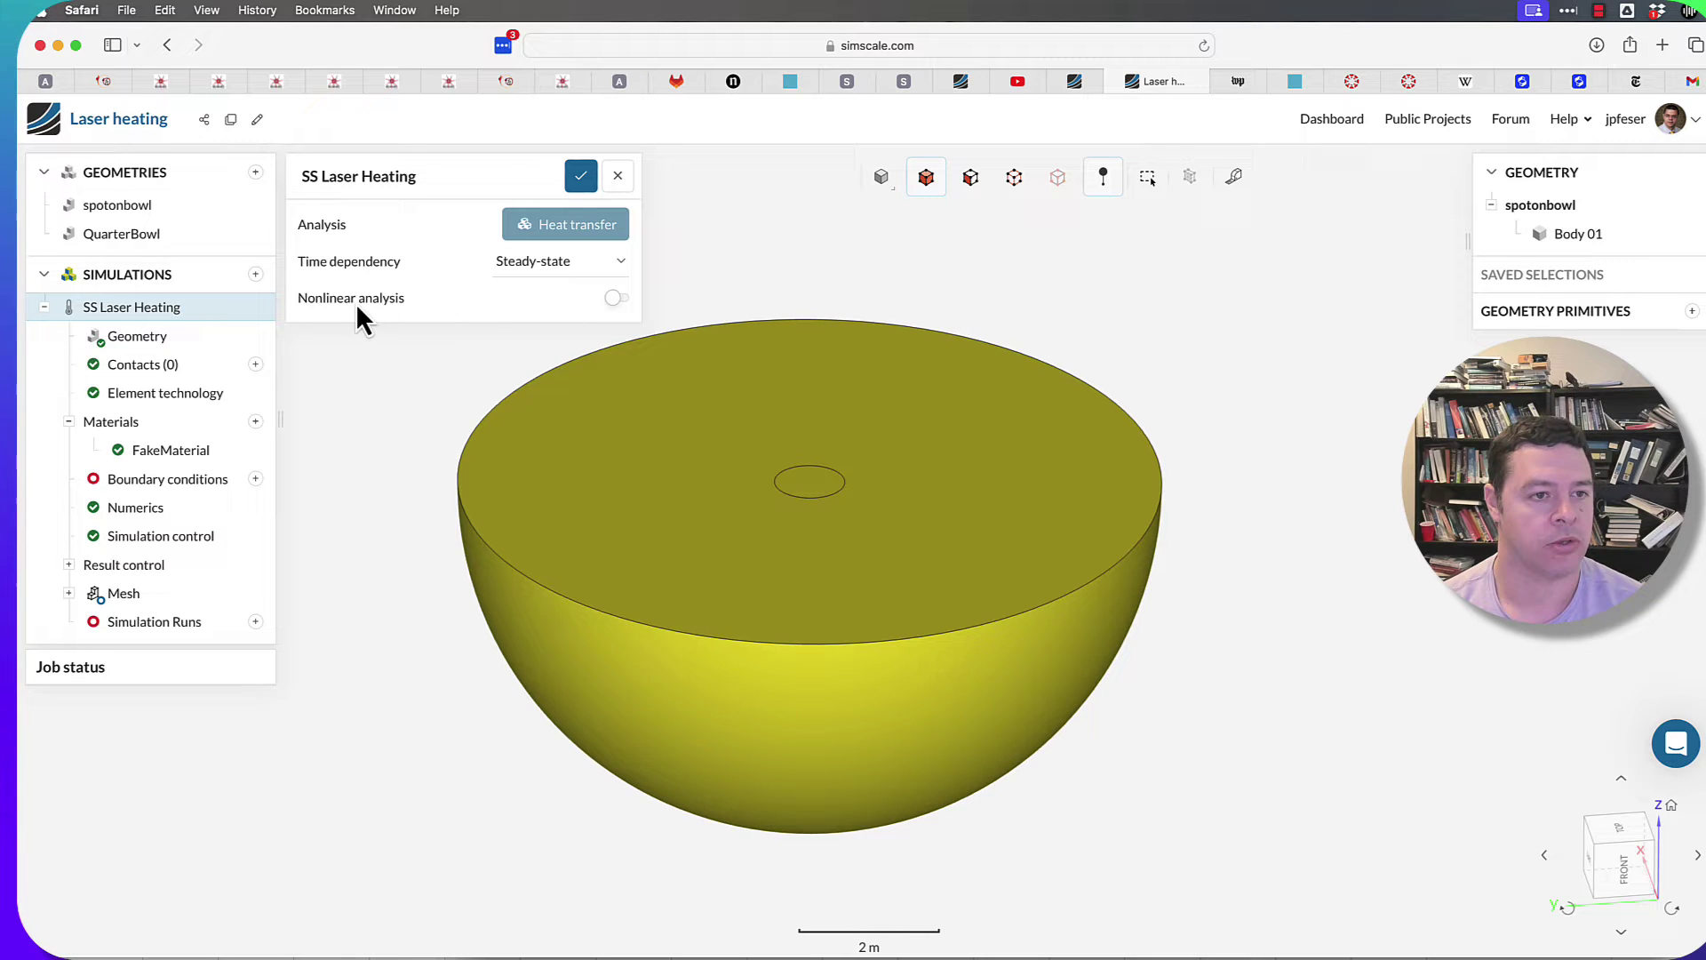
click(542, 267)
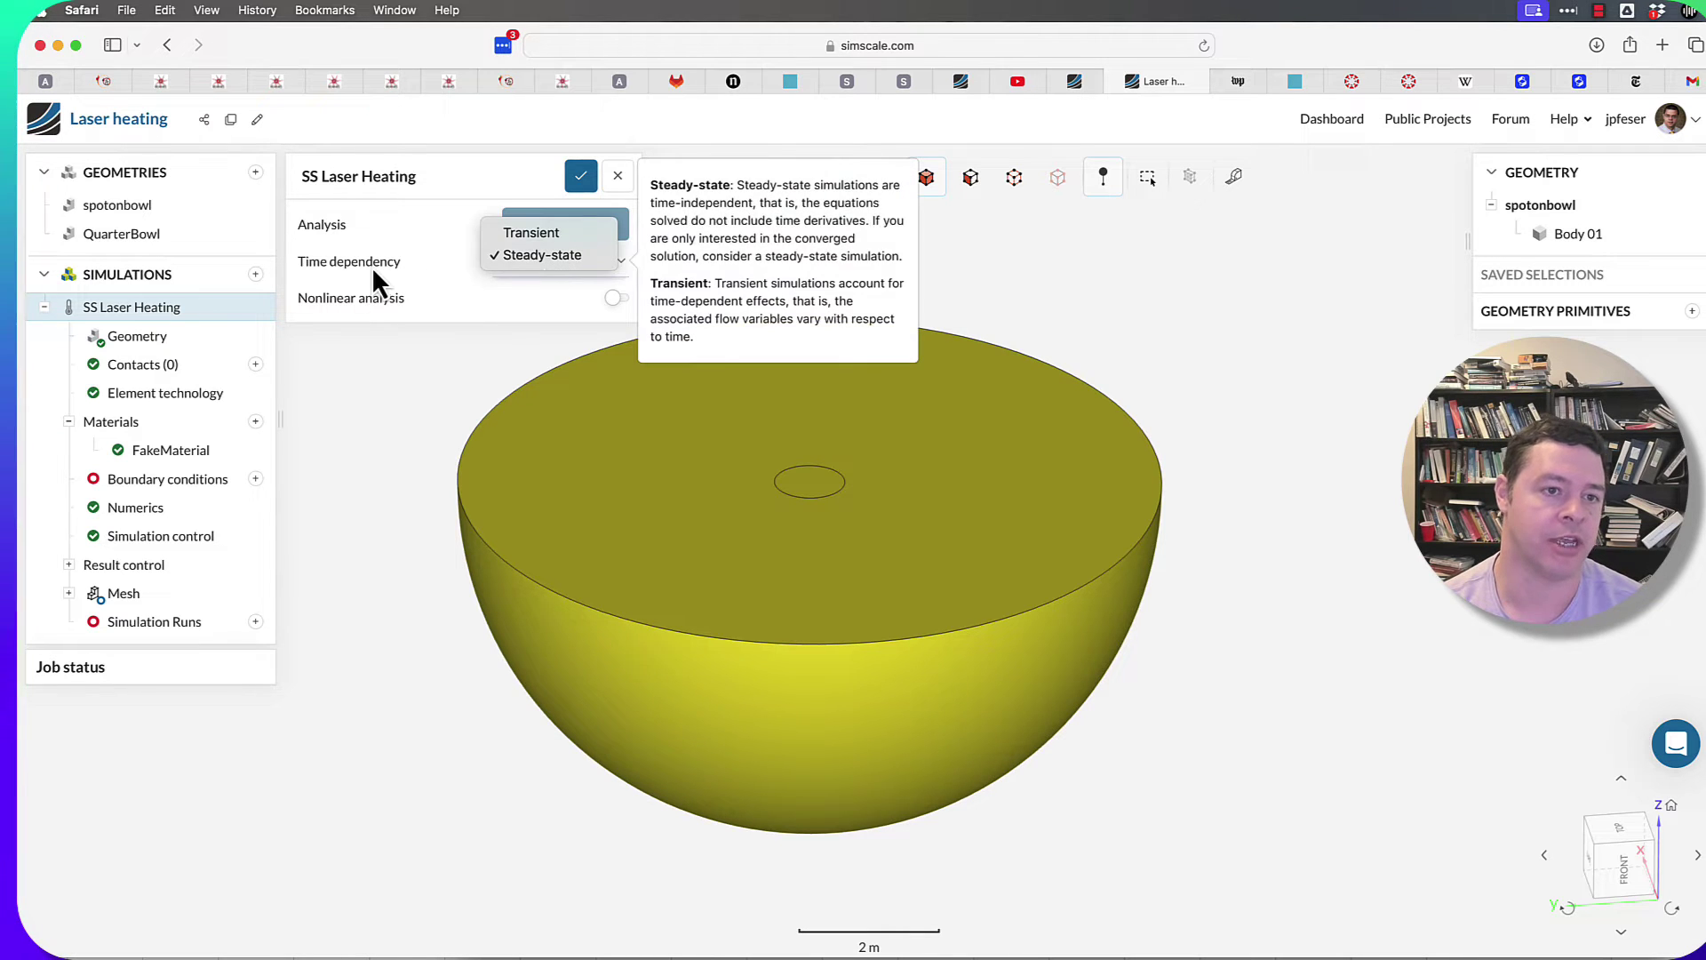
click(374, 293)
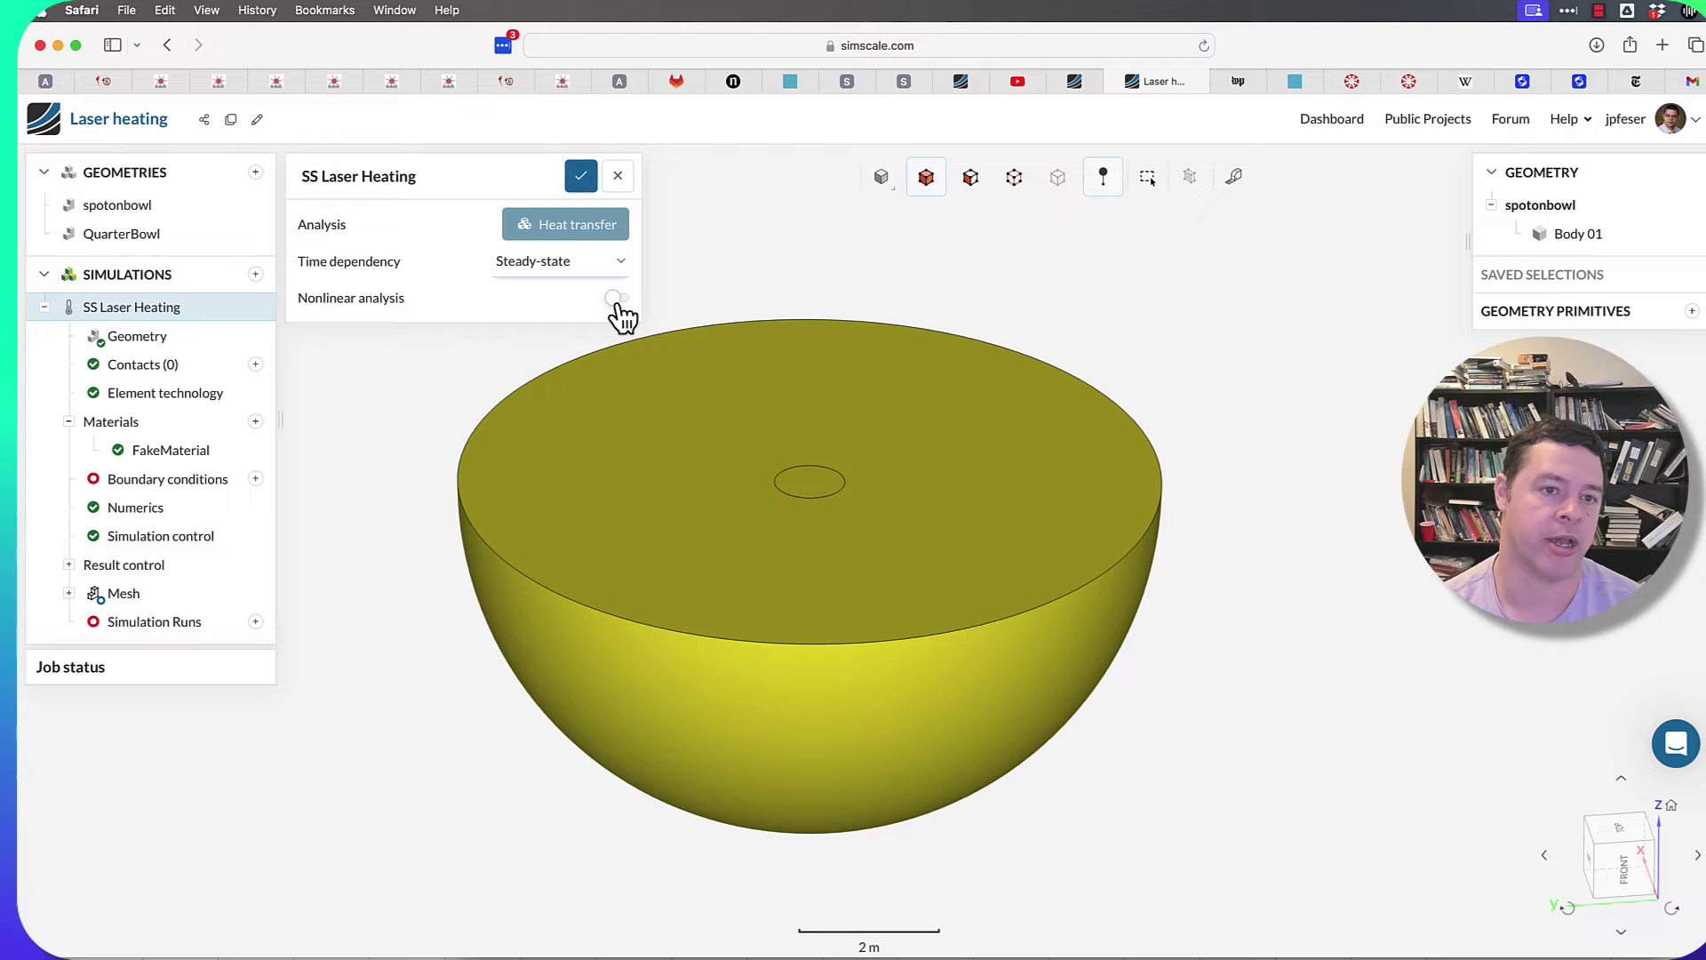
Step: Turn on nonlinear analysis and apply ABS from the material library
mouse_move(620, 307)
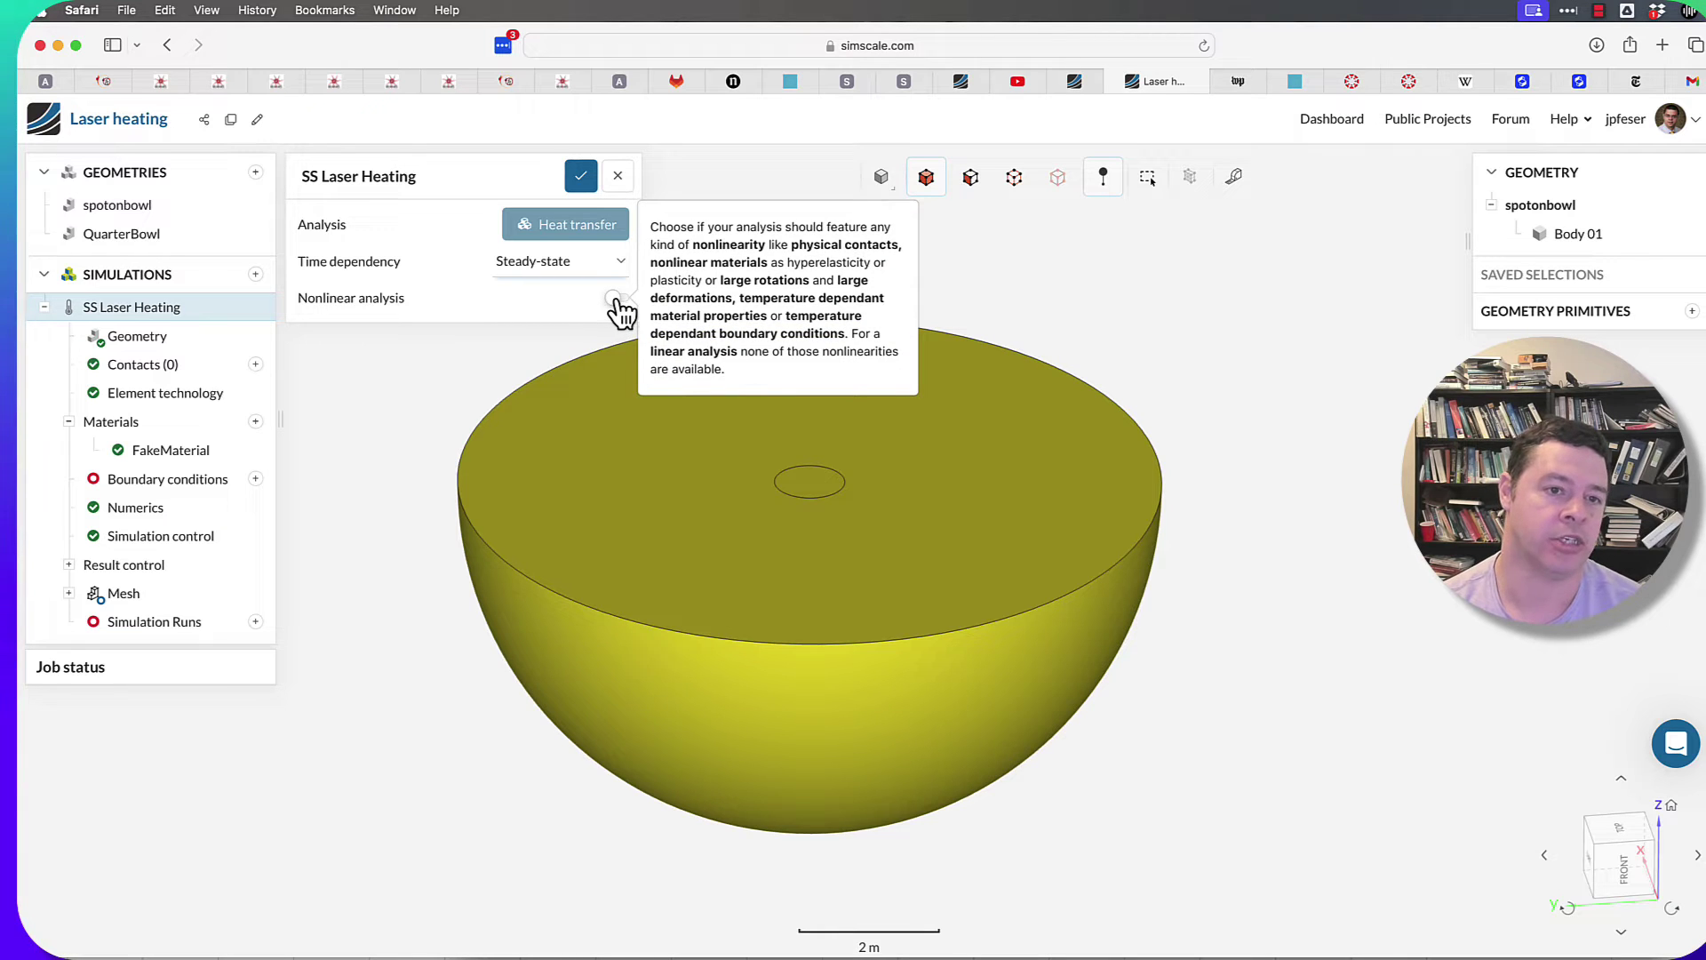
click(618, 301)
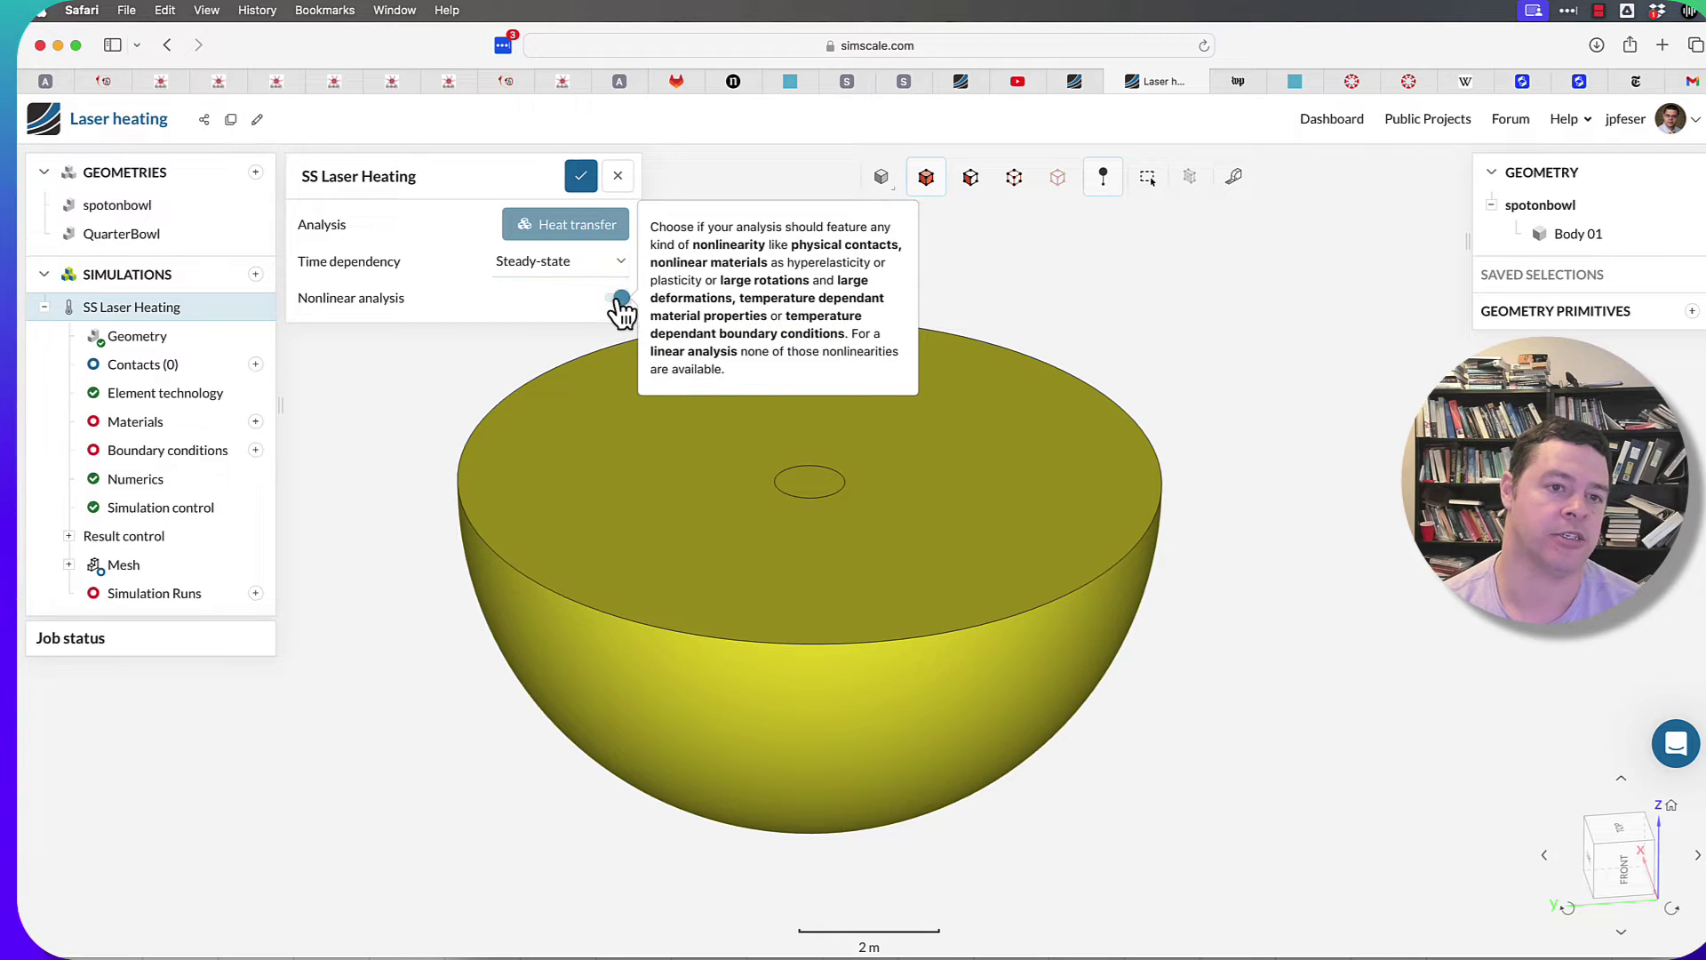
click(133, 426)
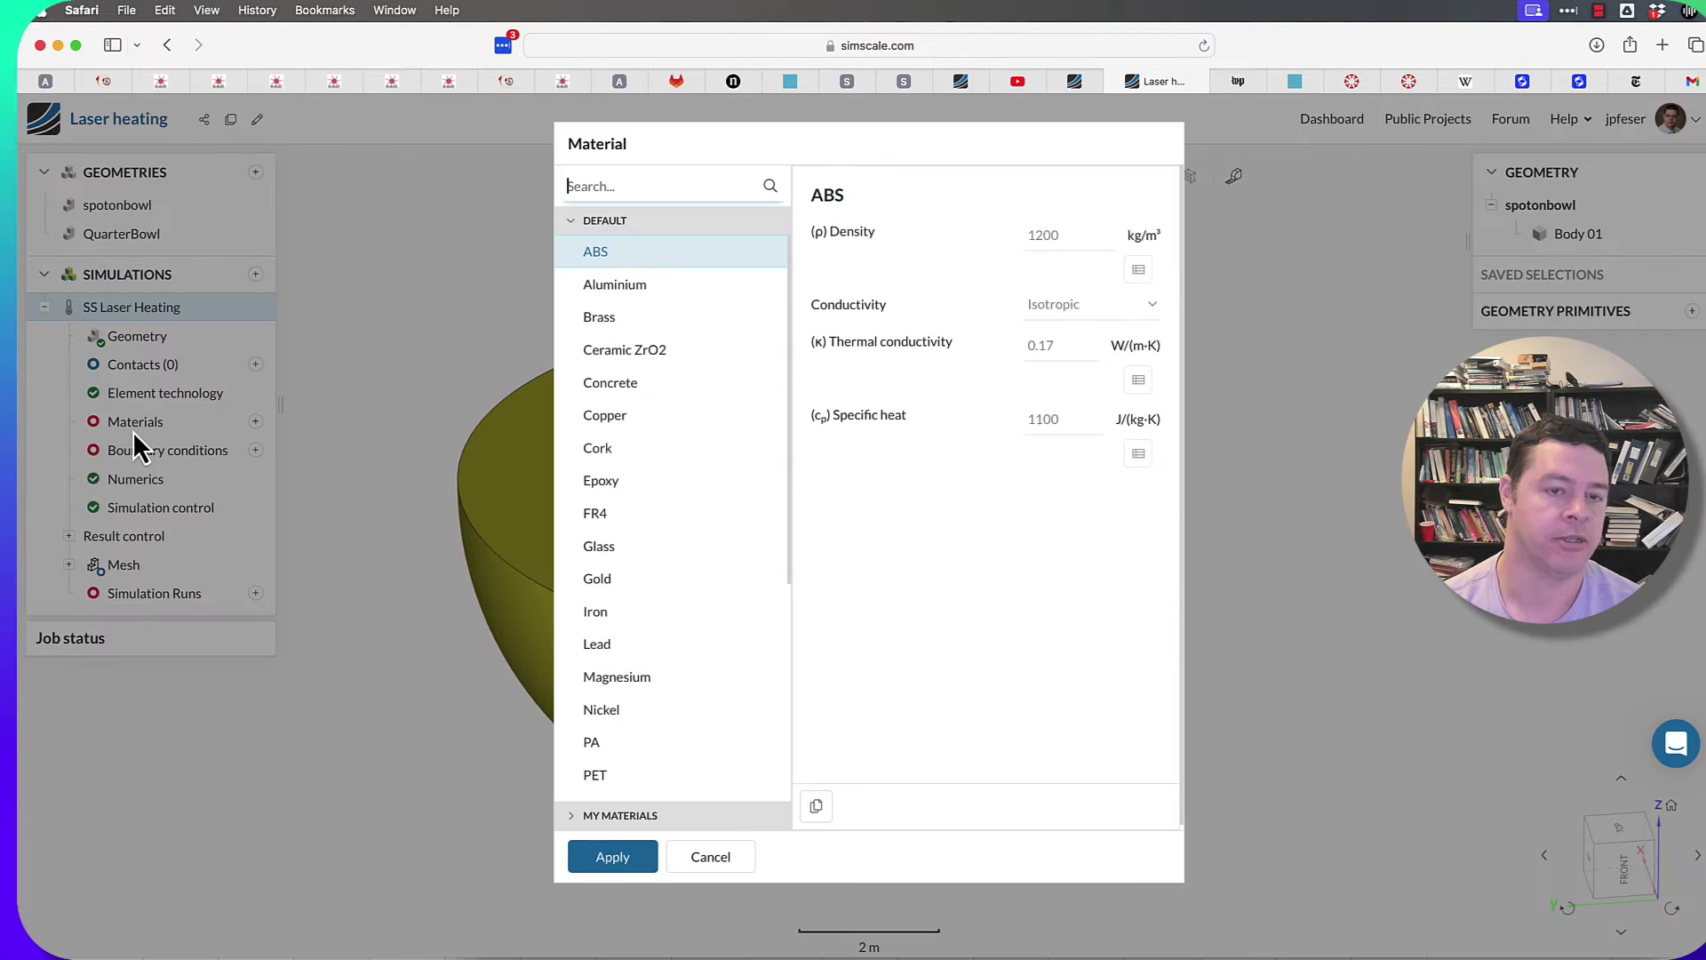
click(700, 858)
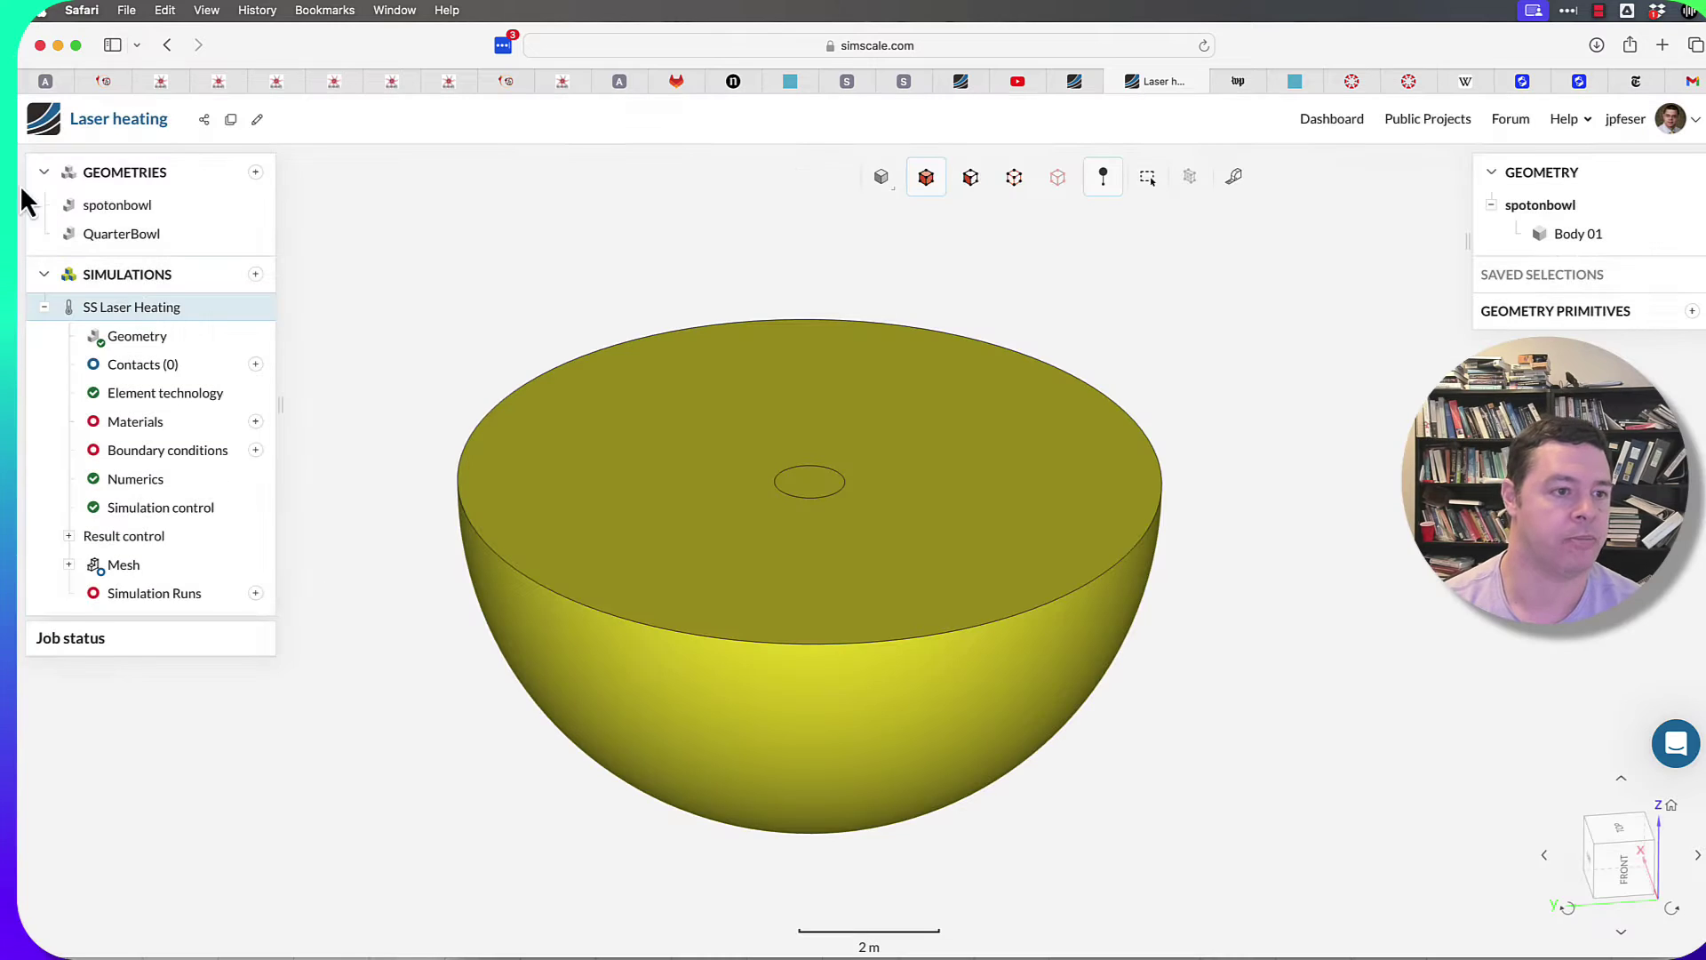
click(255, 424)
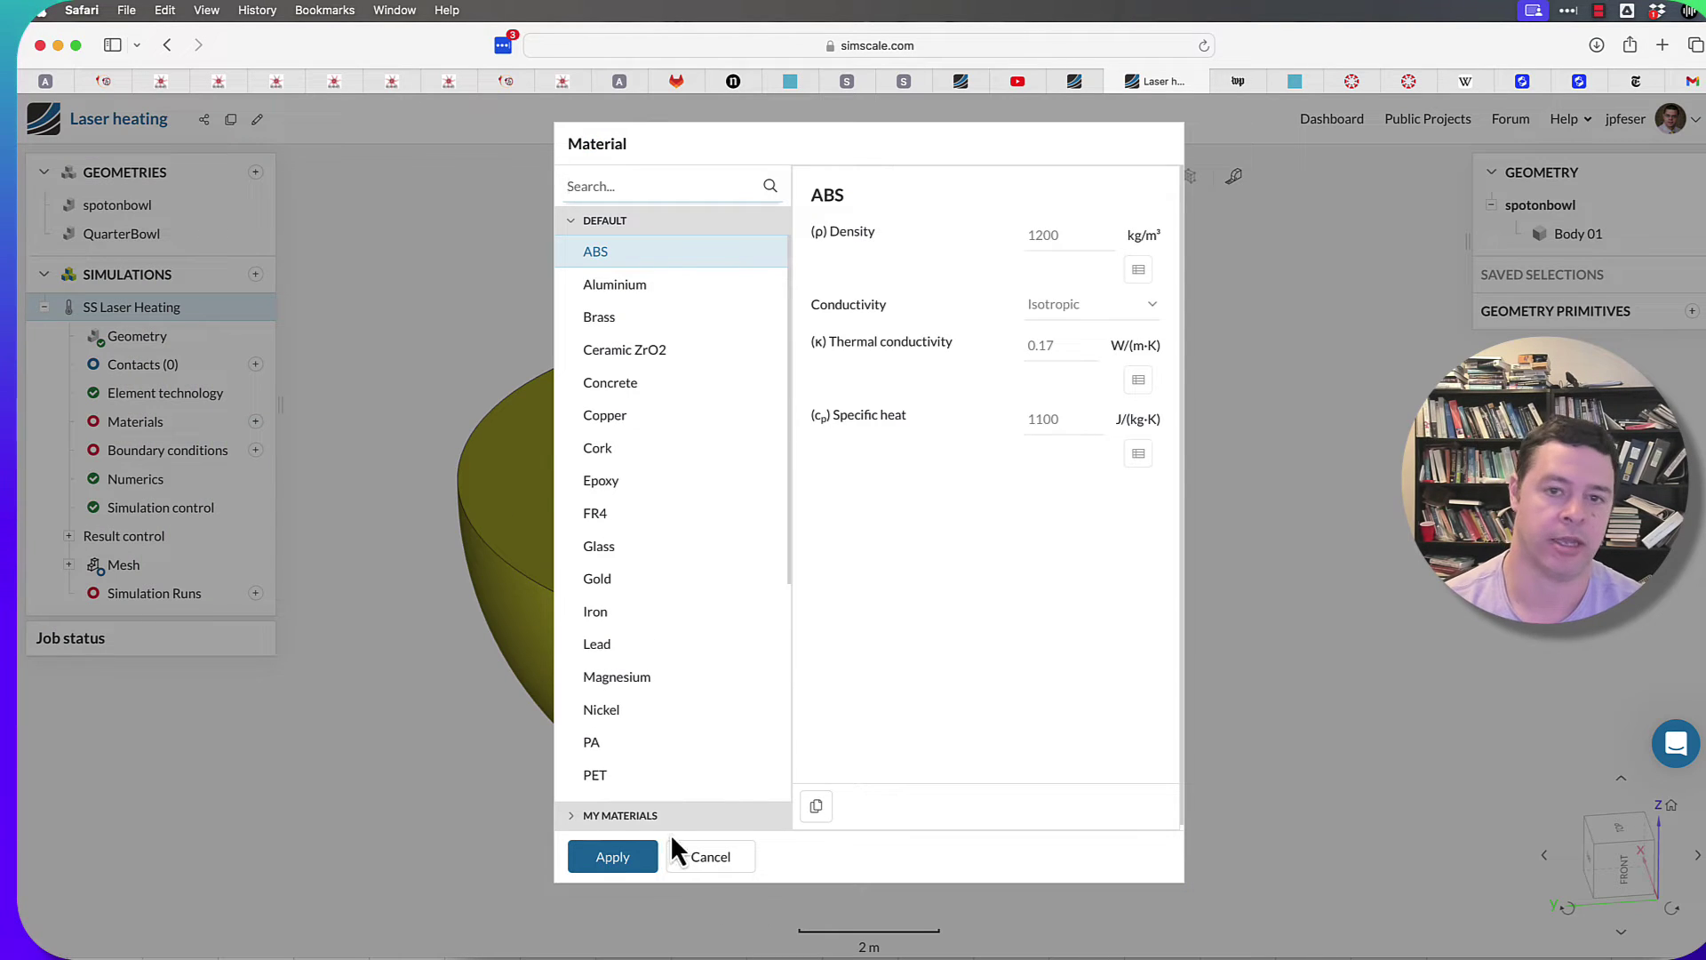
click(612, 853)
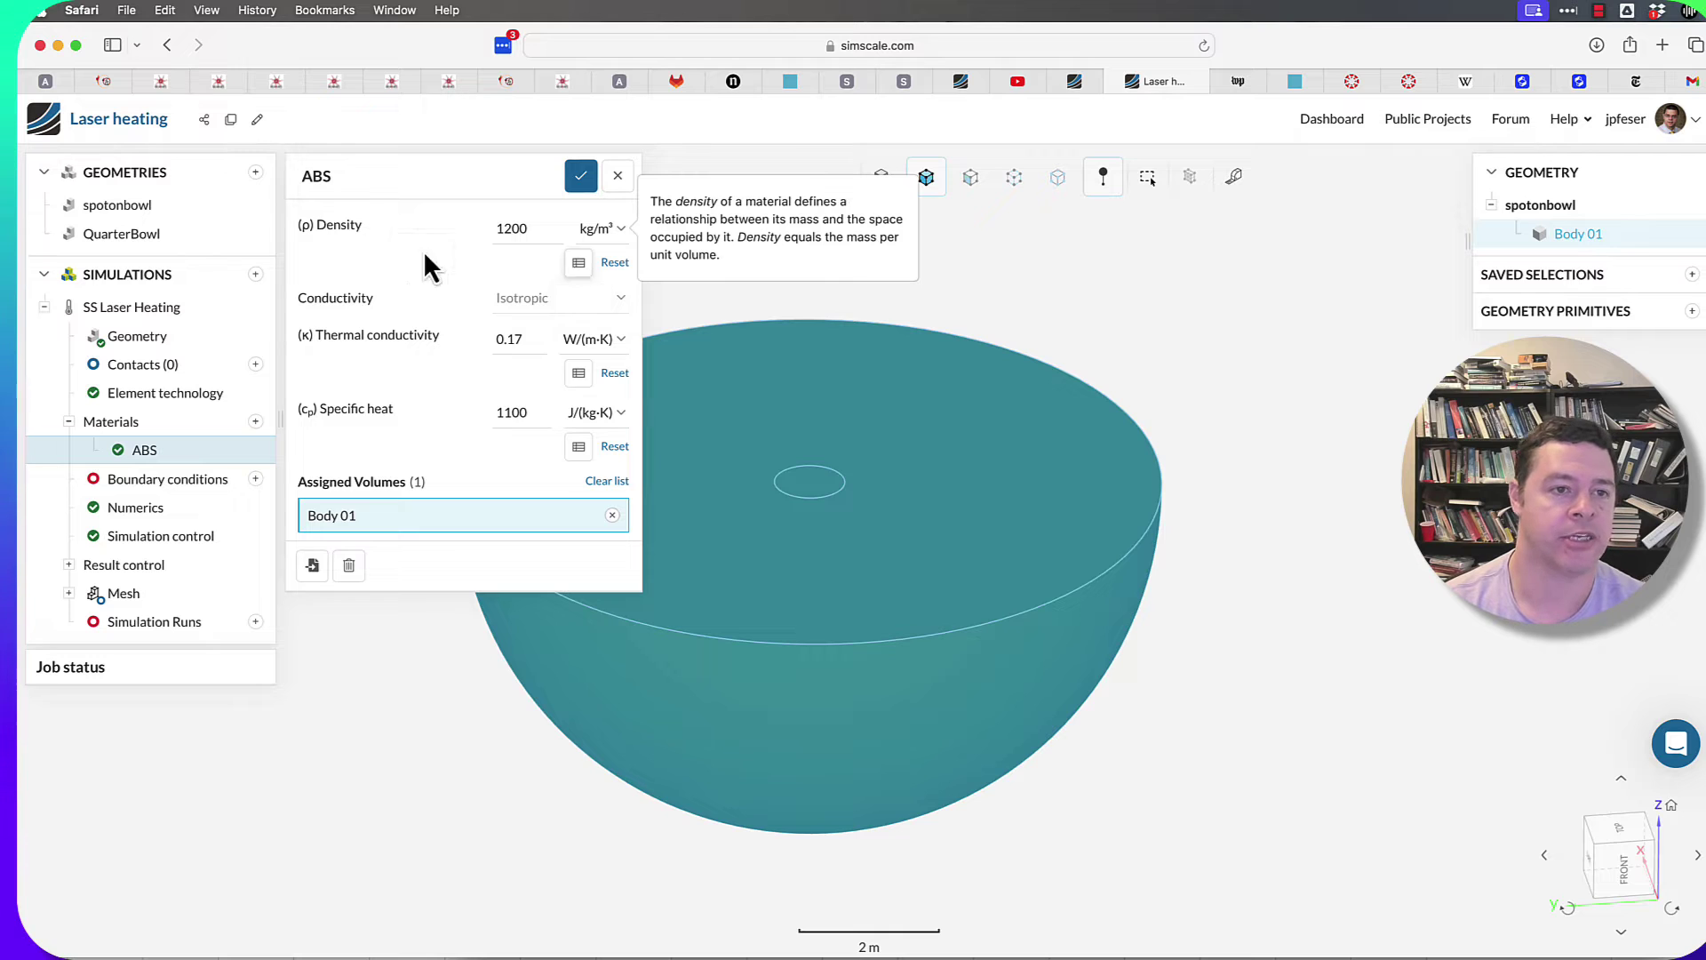
click(578, 264)
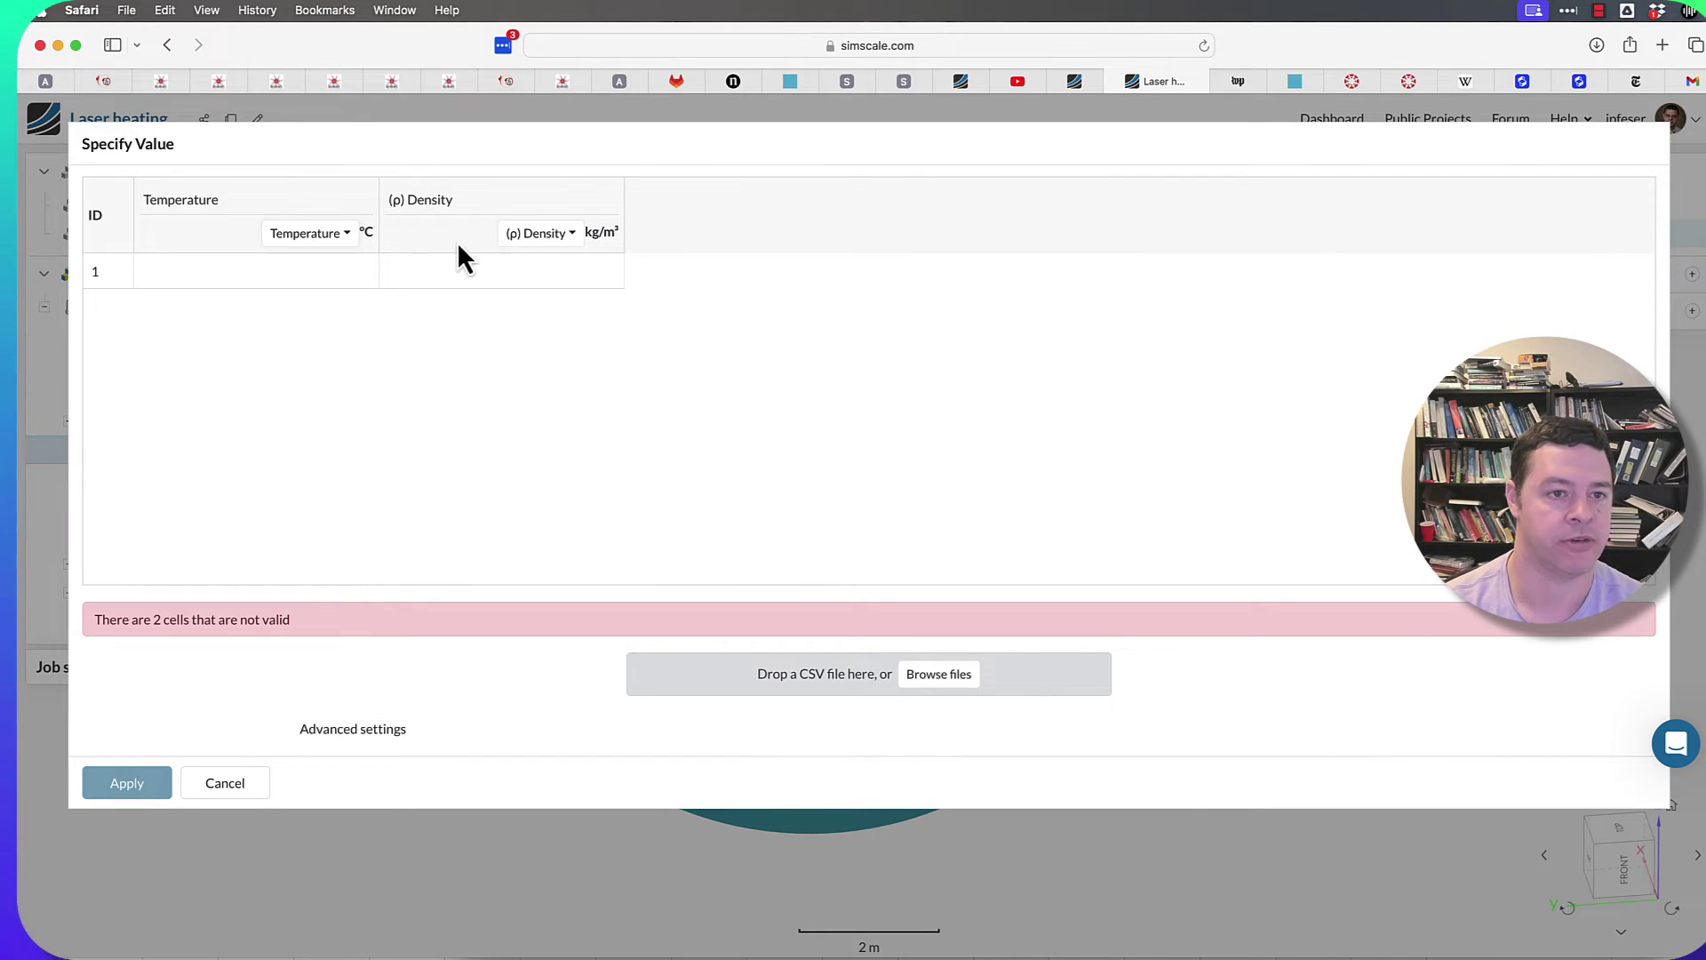
click(234, 787)
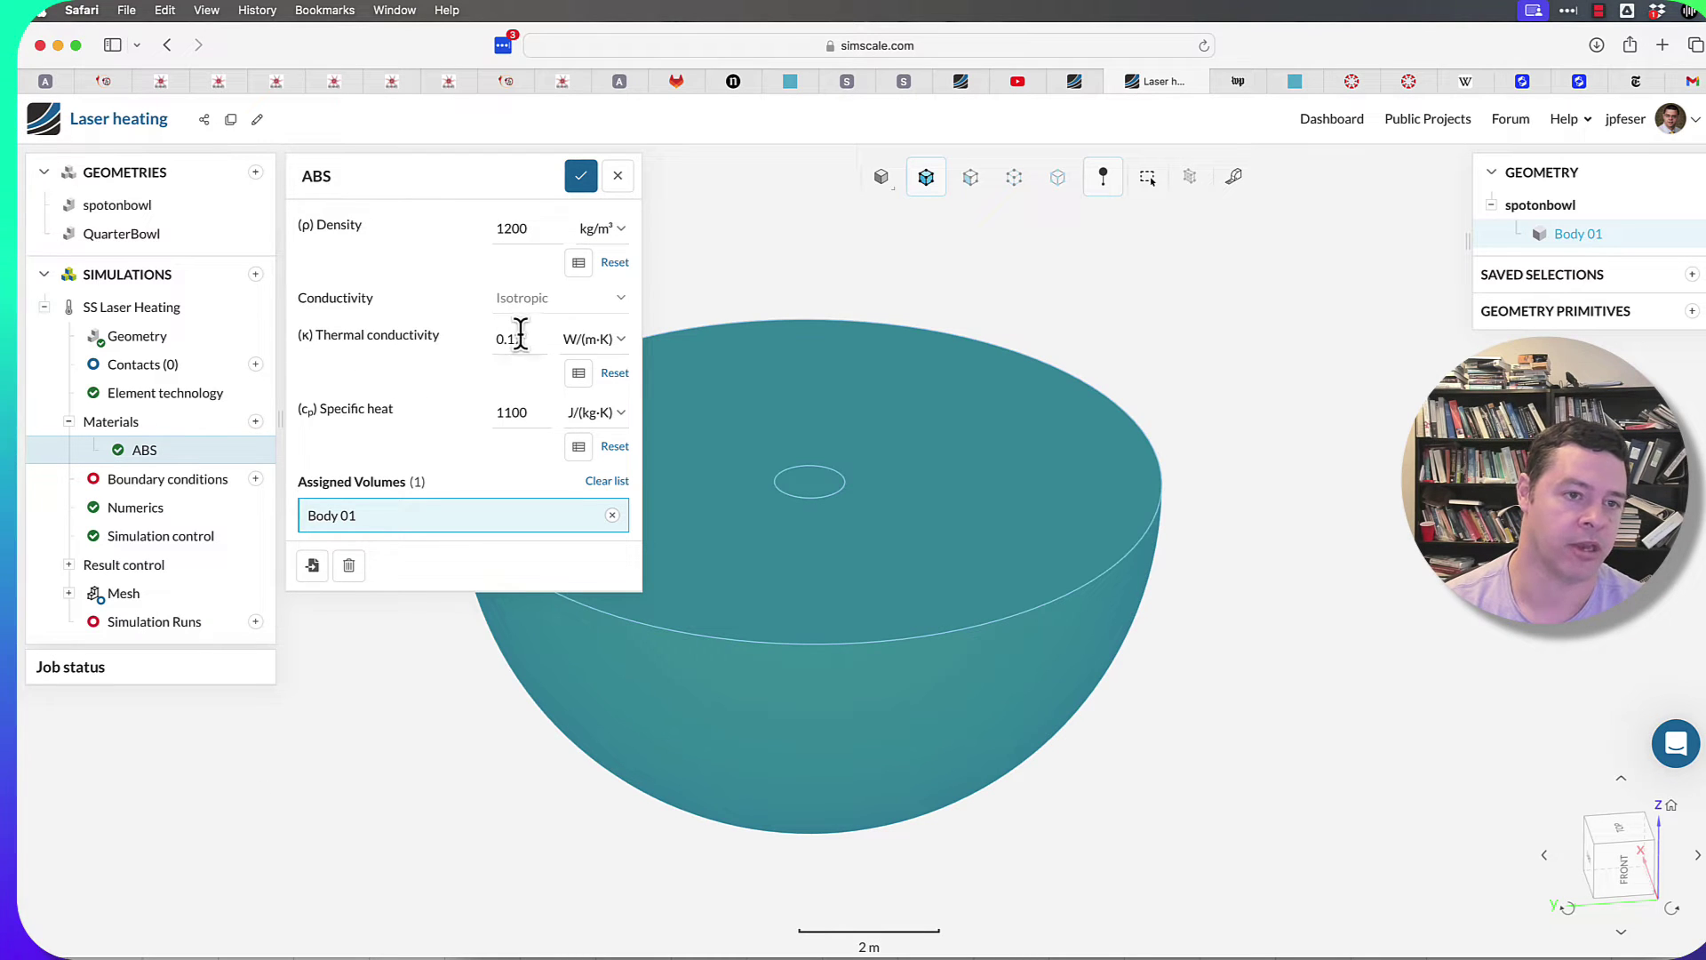
Step: Fill the ABS conductivity-temperature table with rows 100 °C → 1 and 200 °C → 2
click(580, 374)
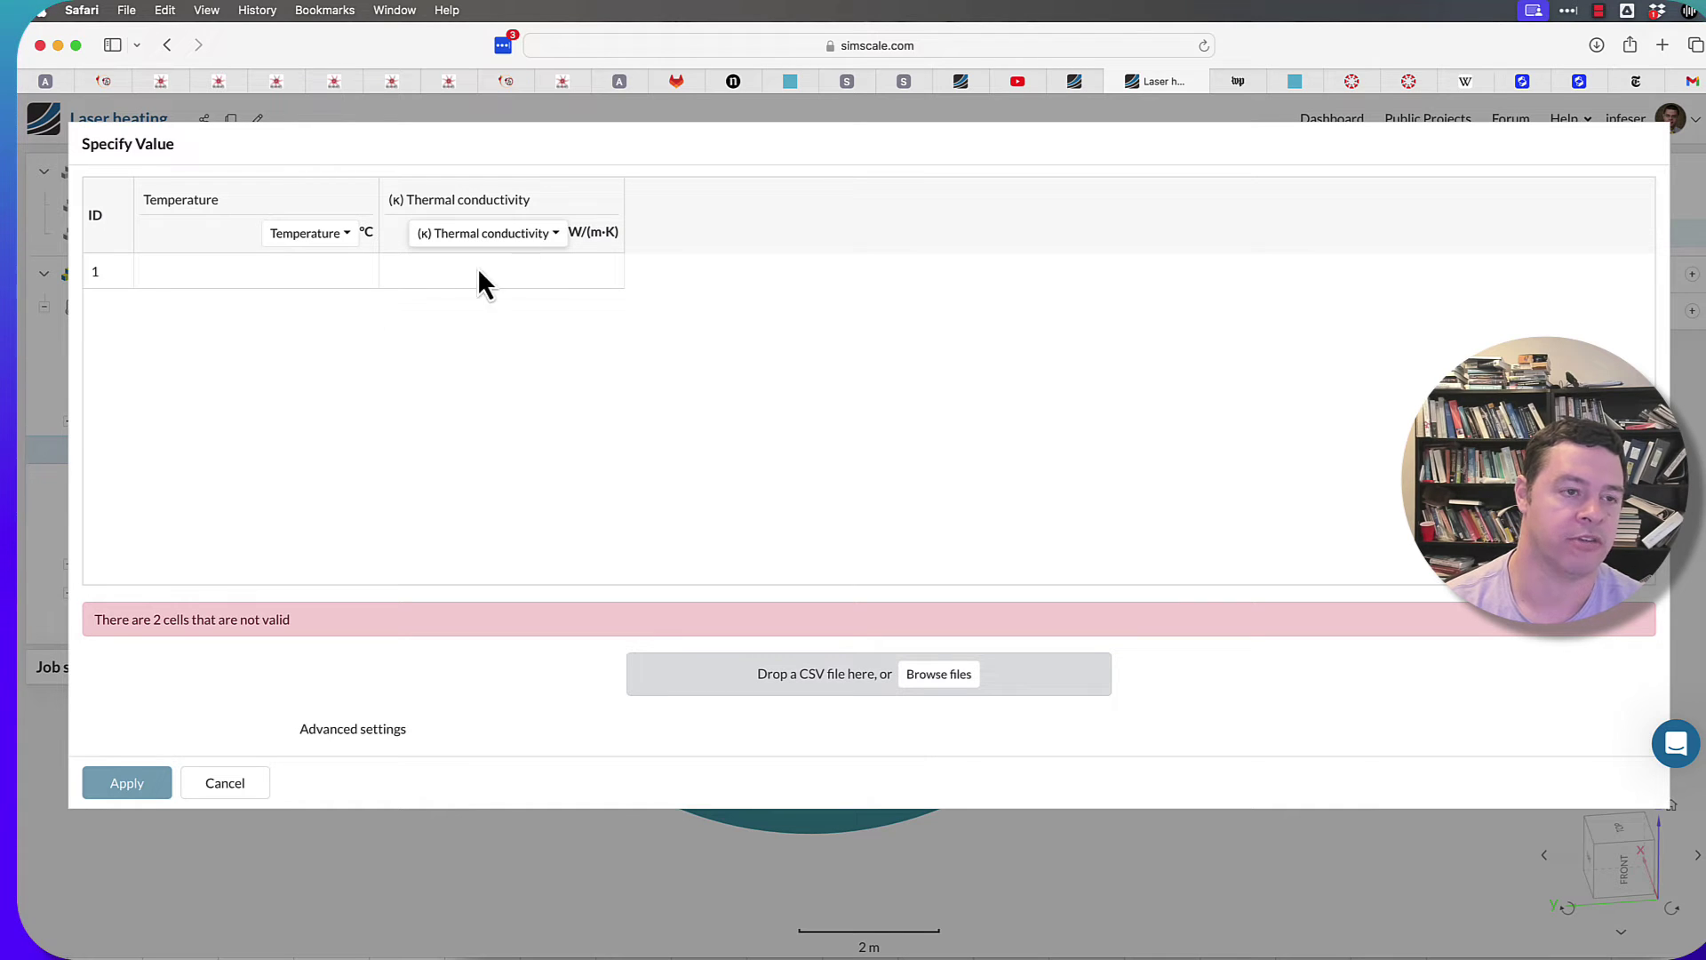
click(257, 277)
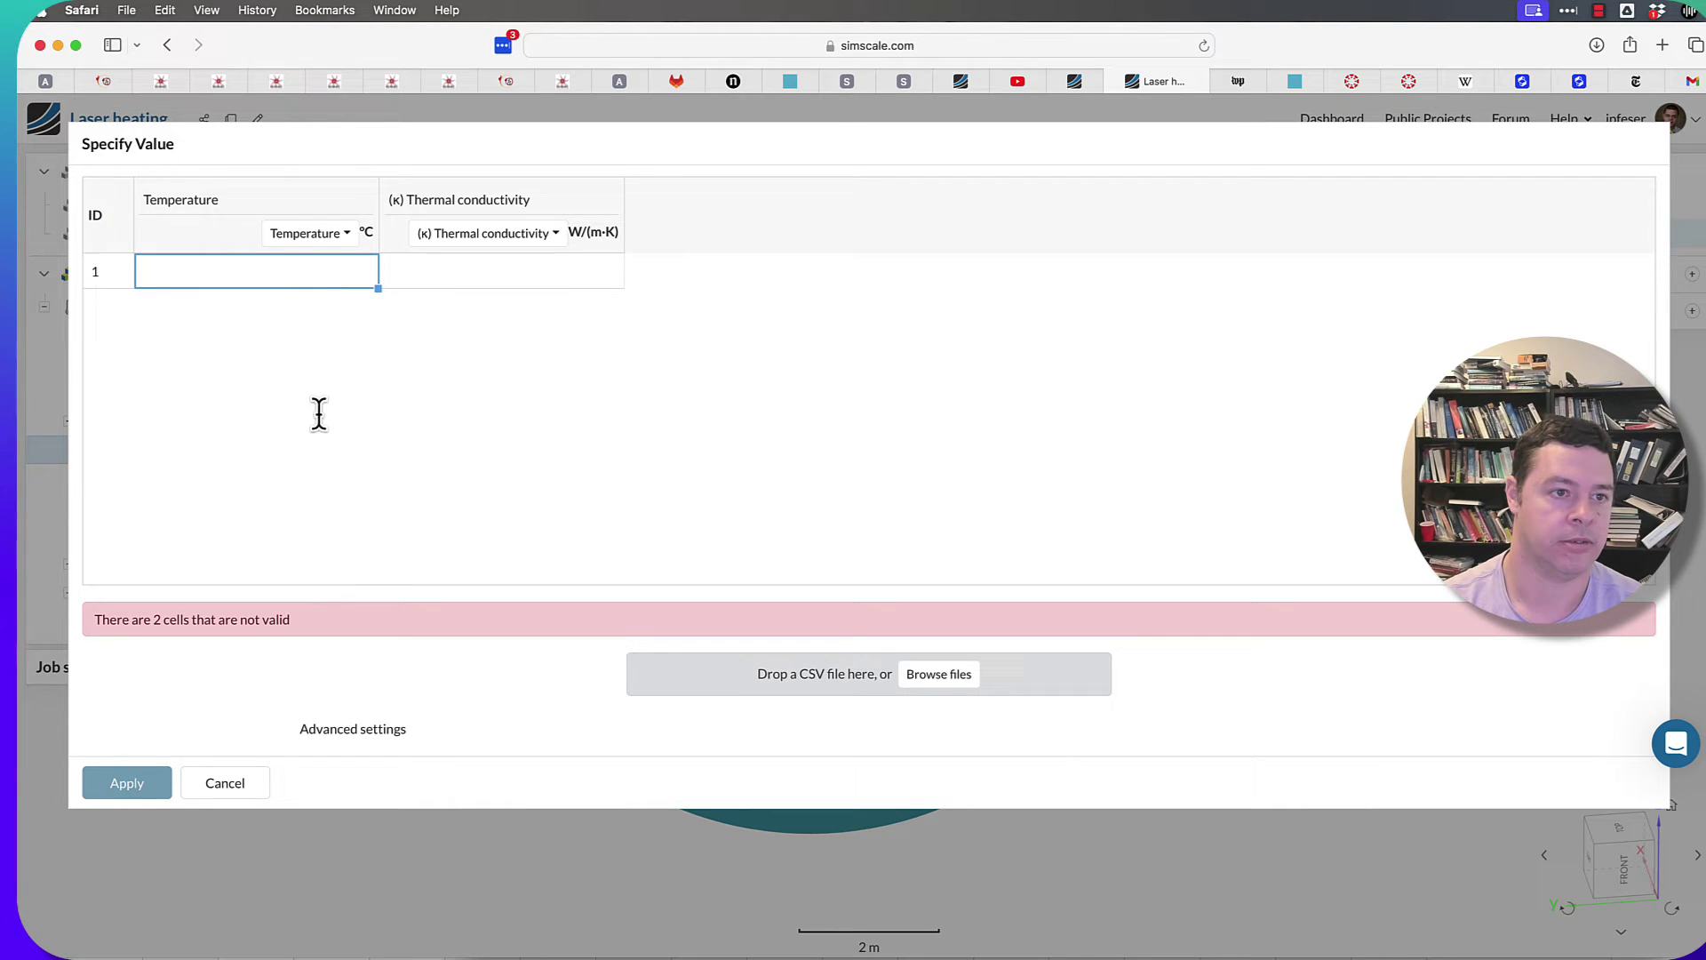
text(100)
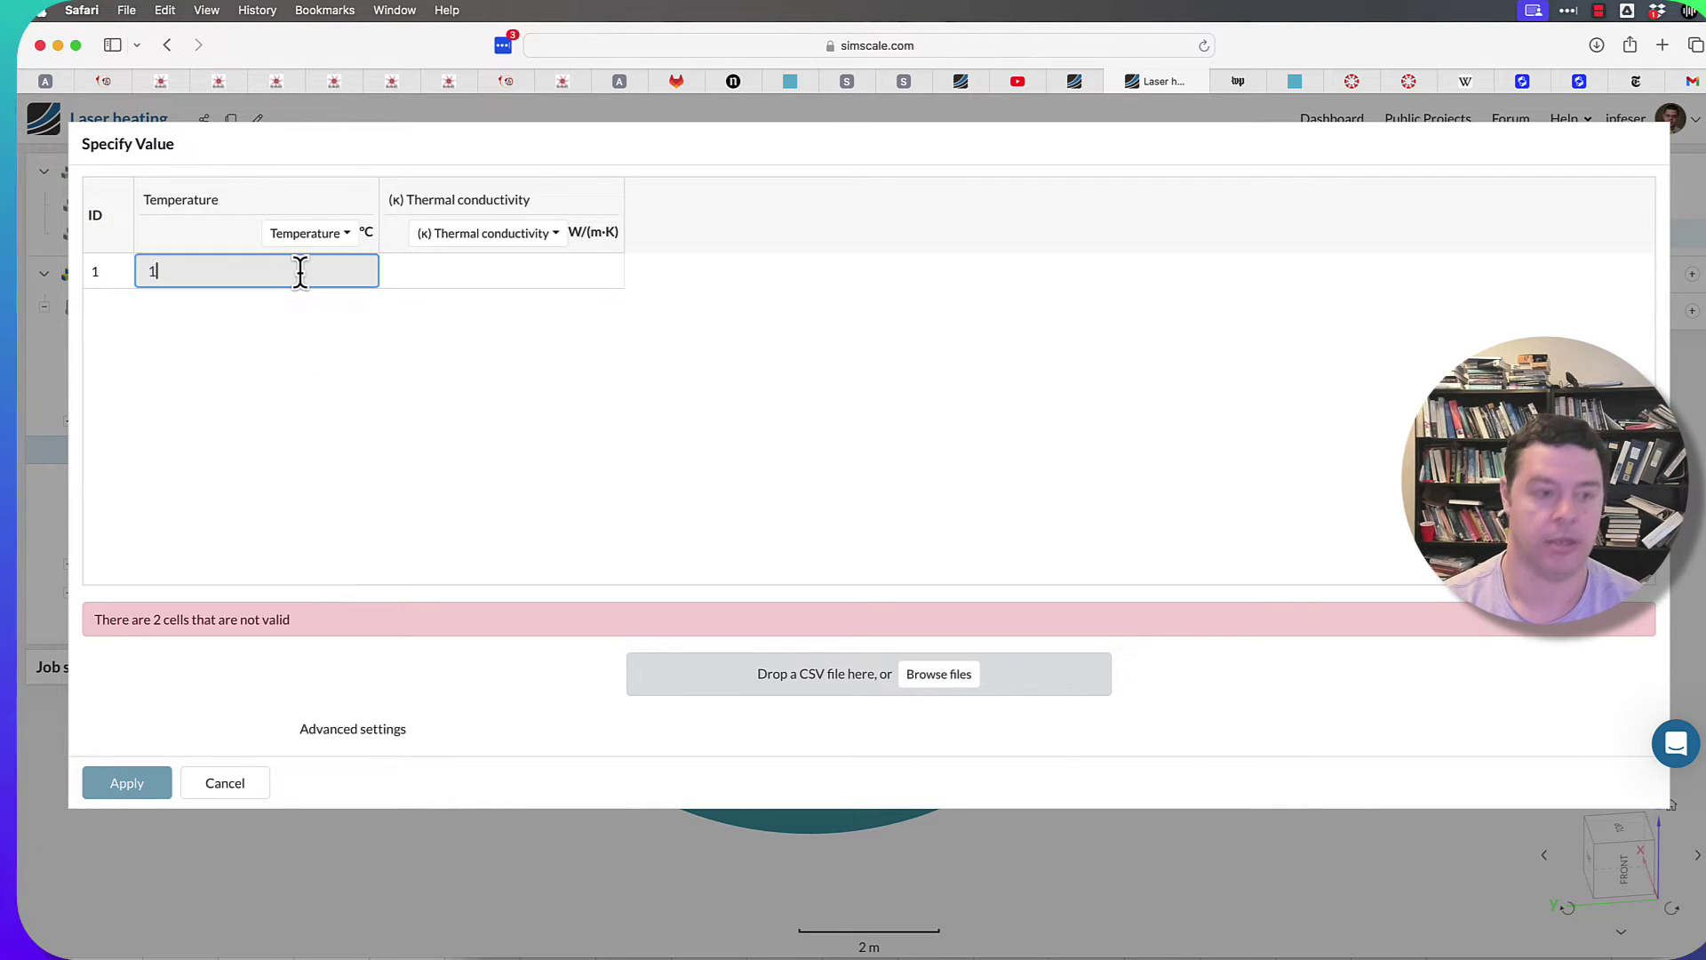
key(Tab)
text(1)
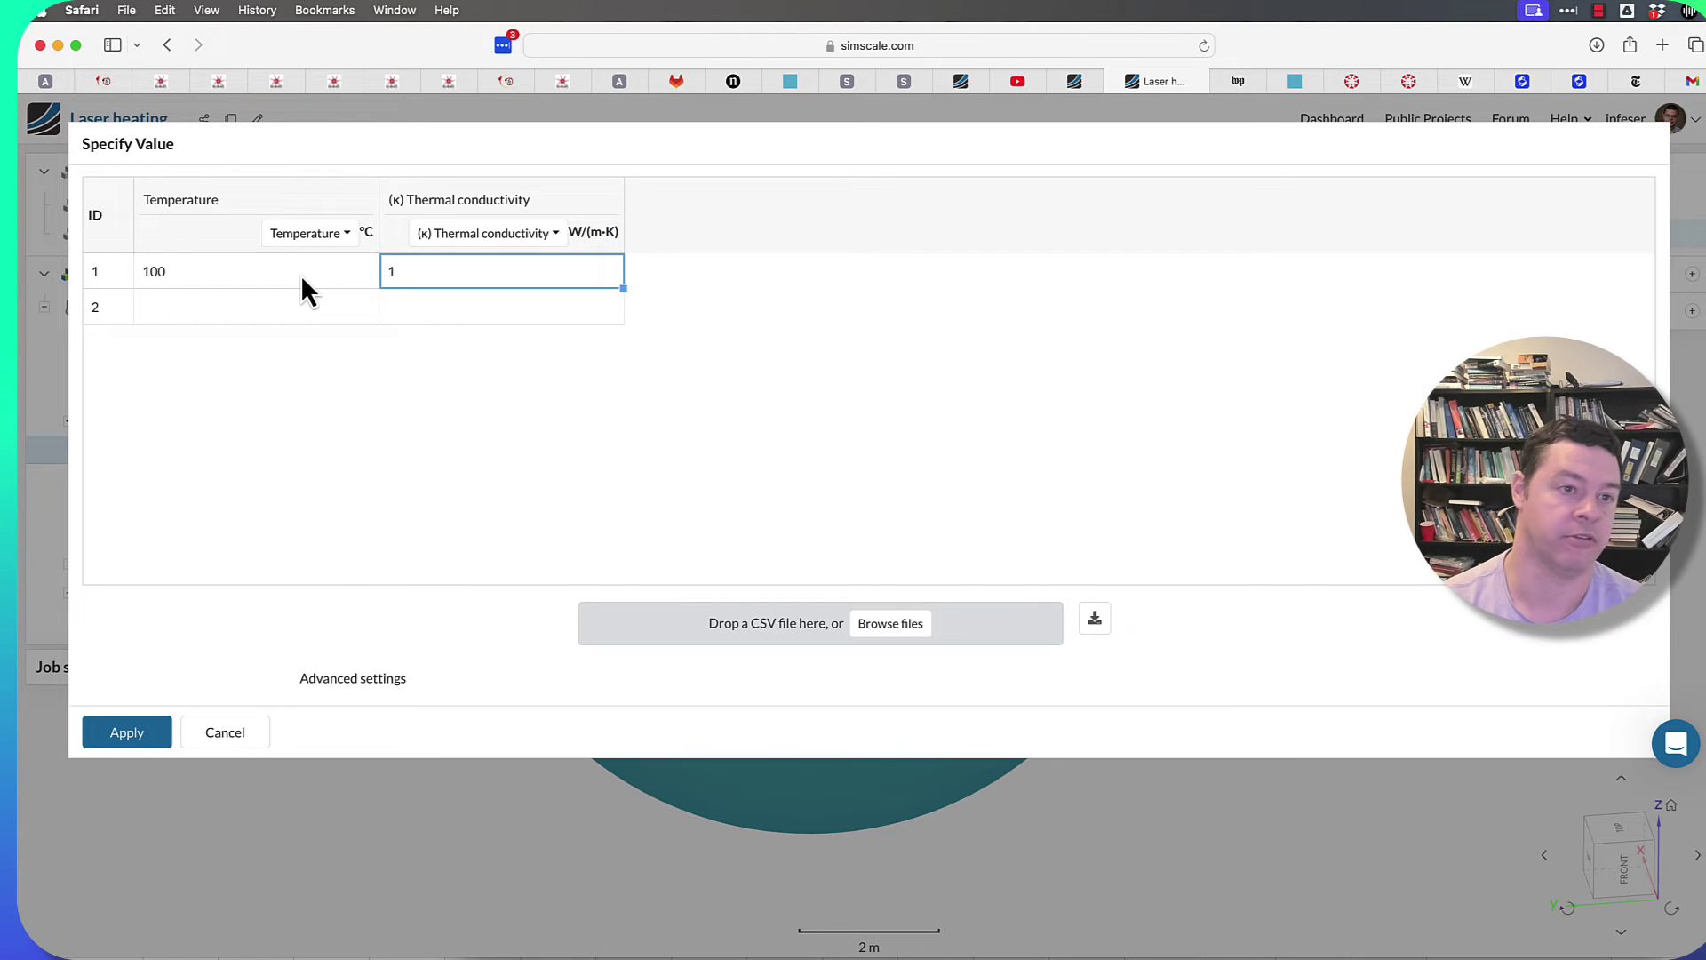
click(196, 320)
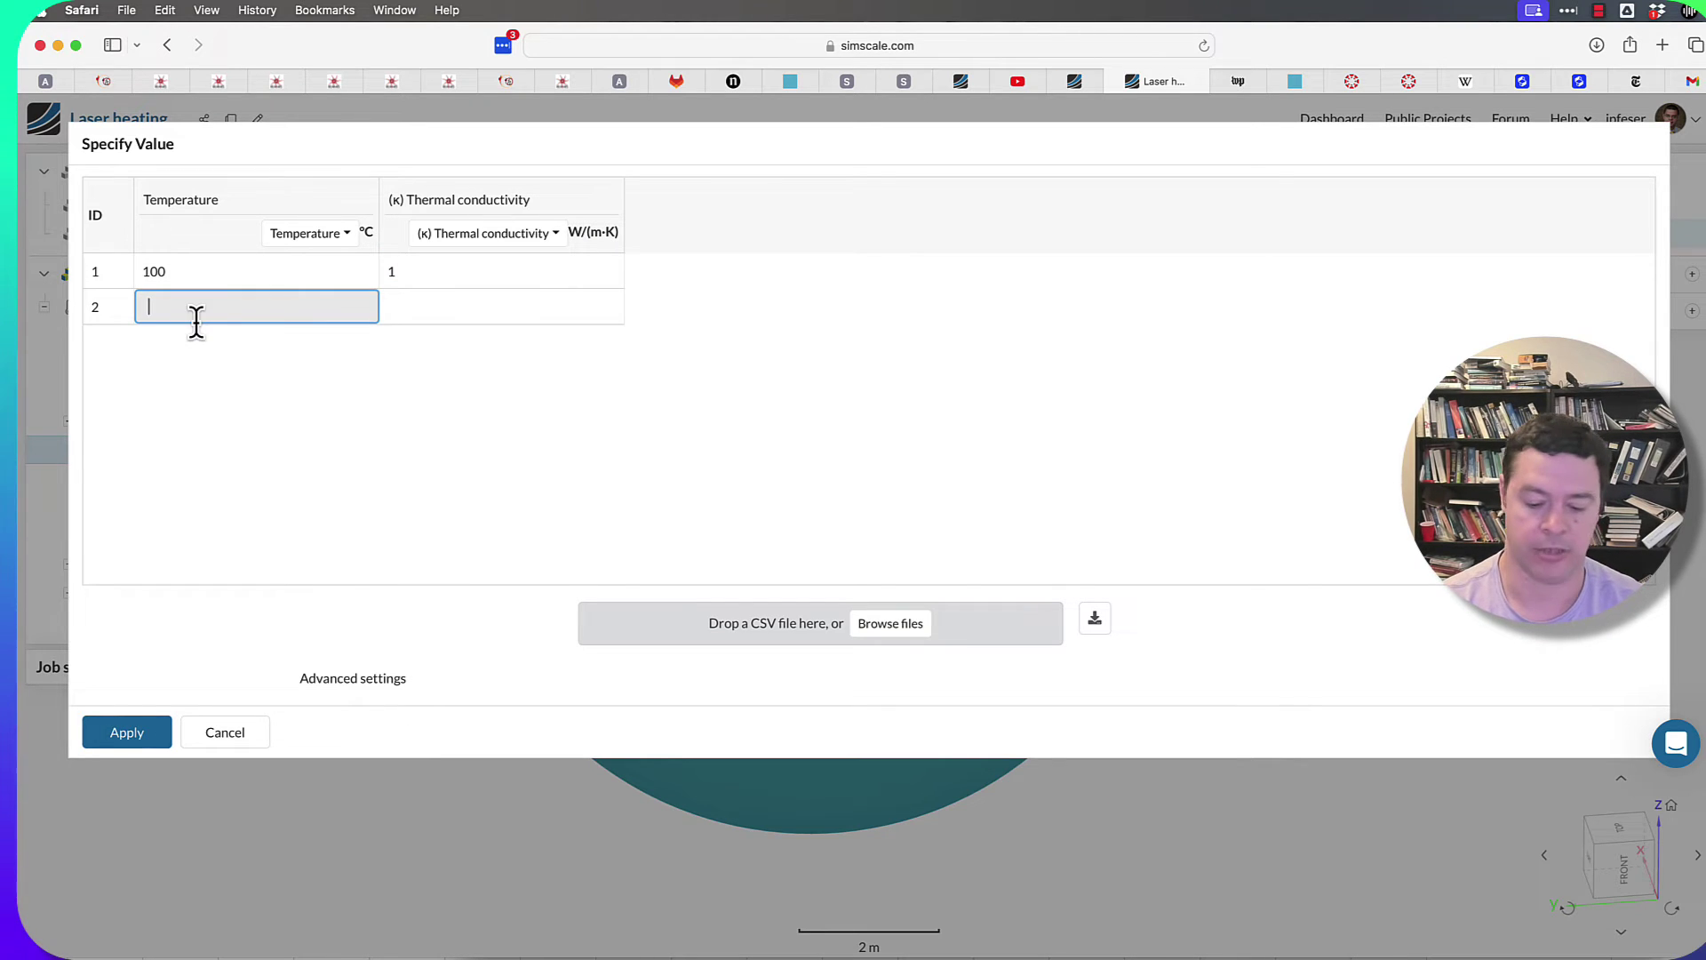
text(200)
key(Tab)
text(2)
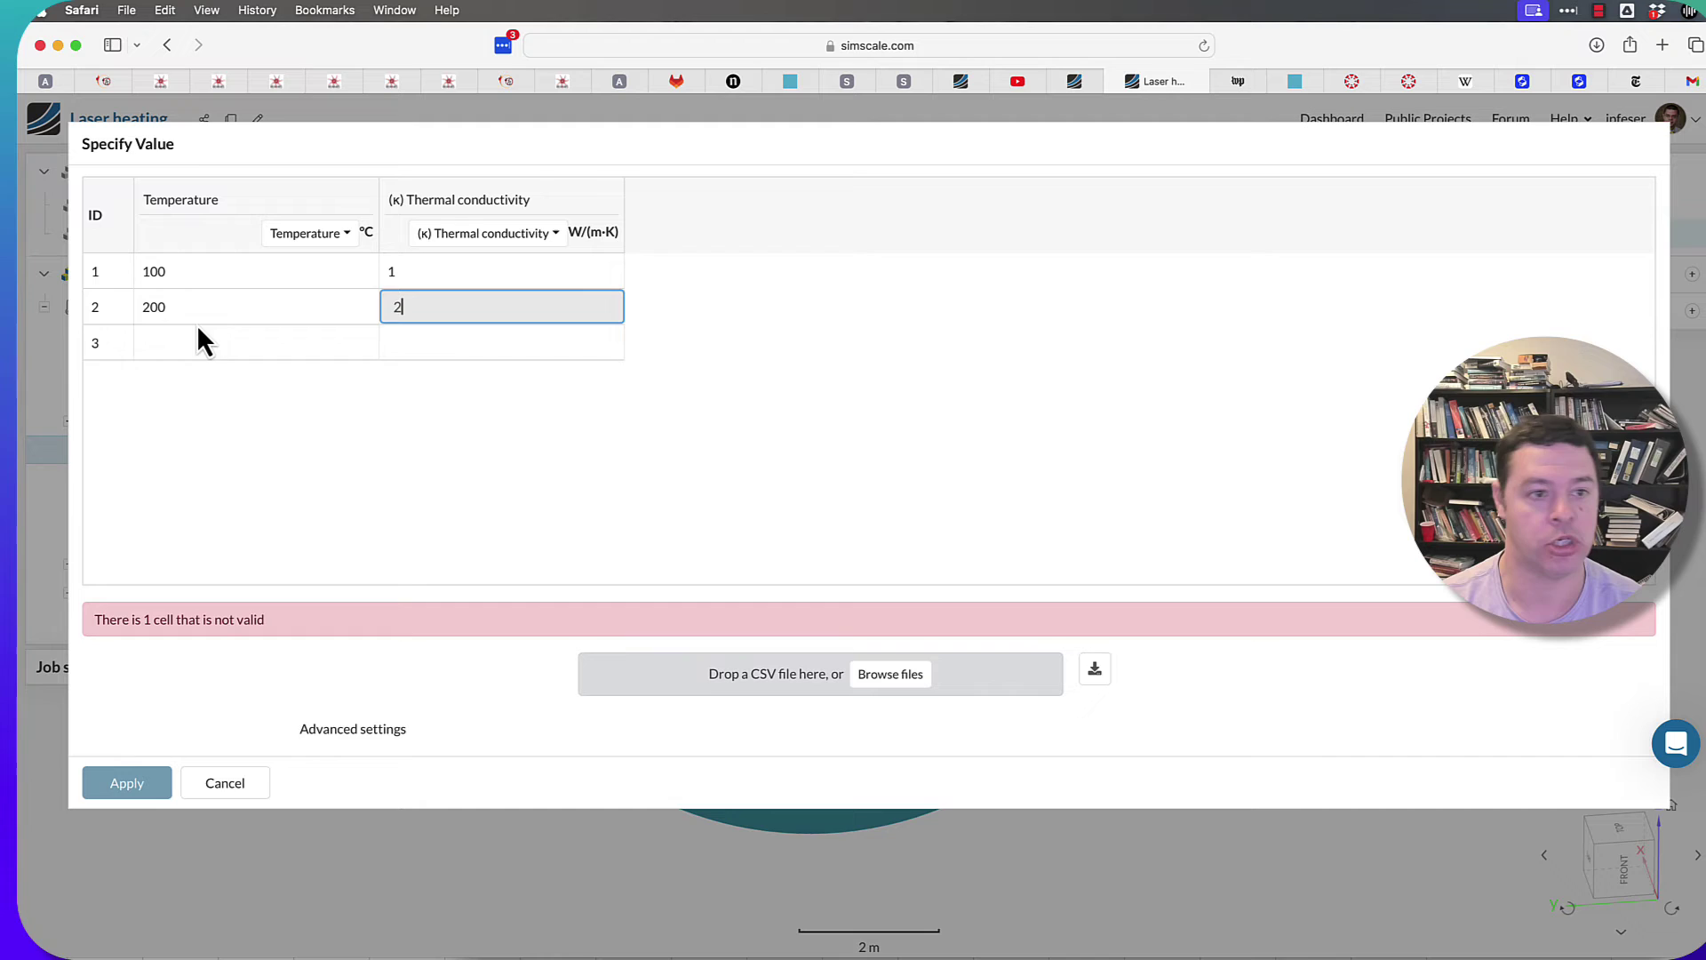
click(174, 355)
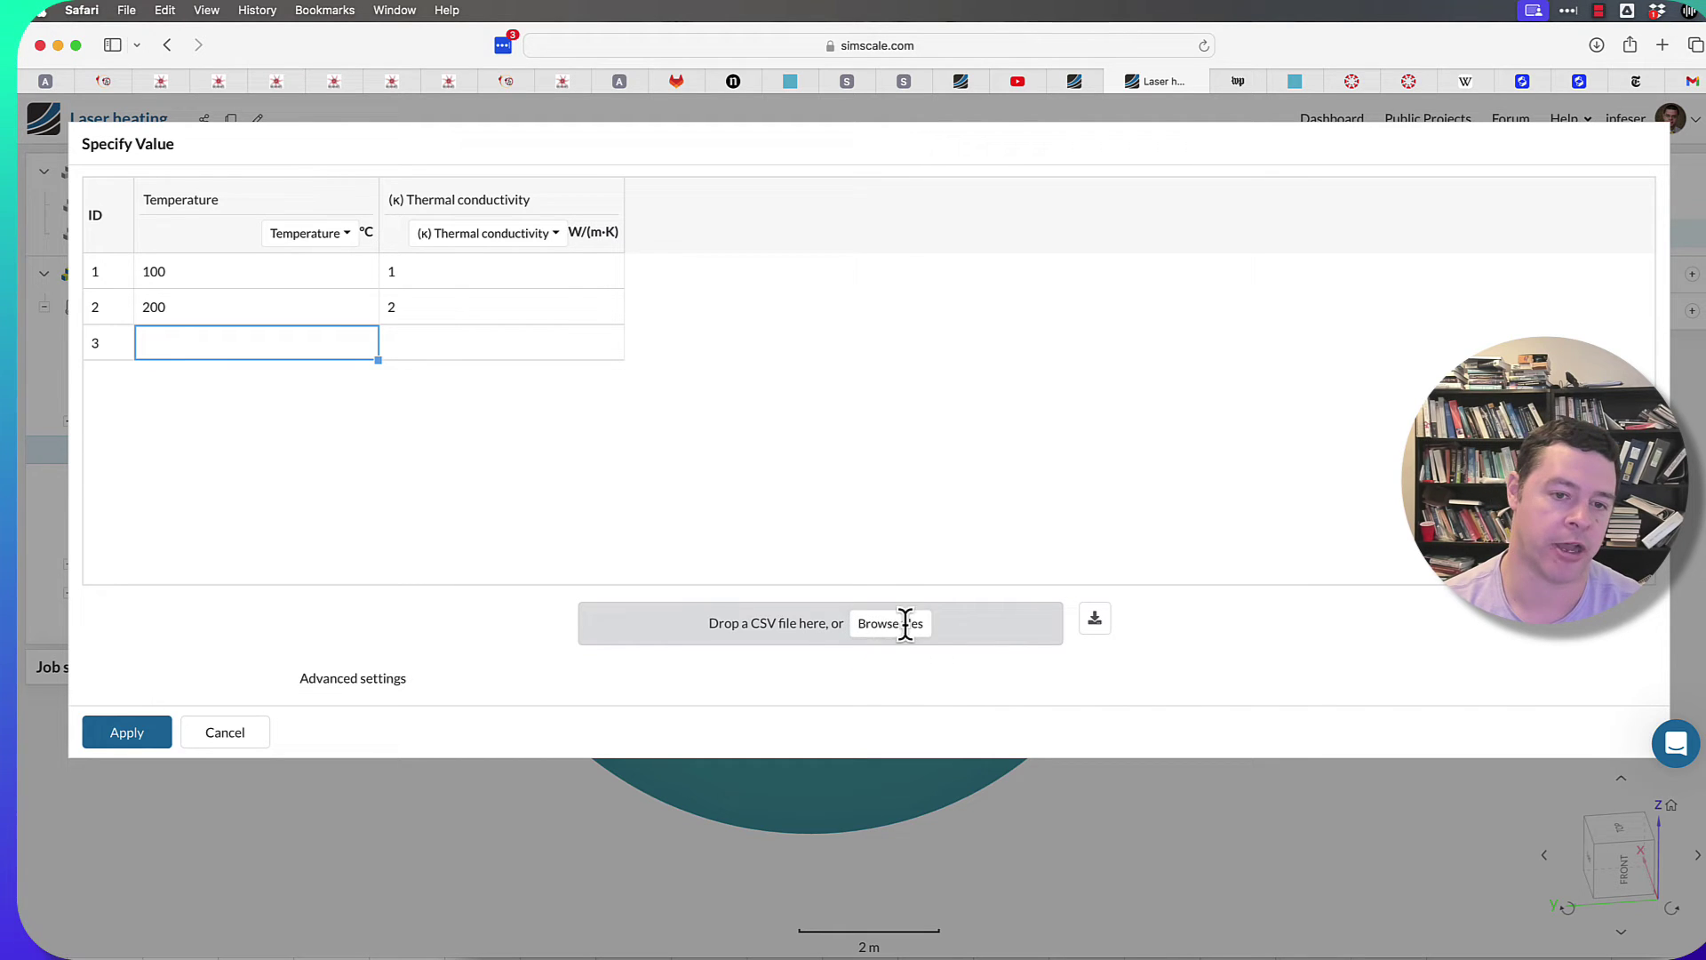
Step: Cancel the conductivity table, close ABS, and turn off nonlinear analysis in SS Laser Heating
click(224, 734)
click(620, 177)
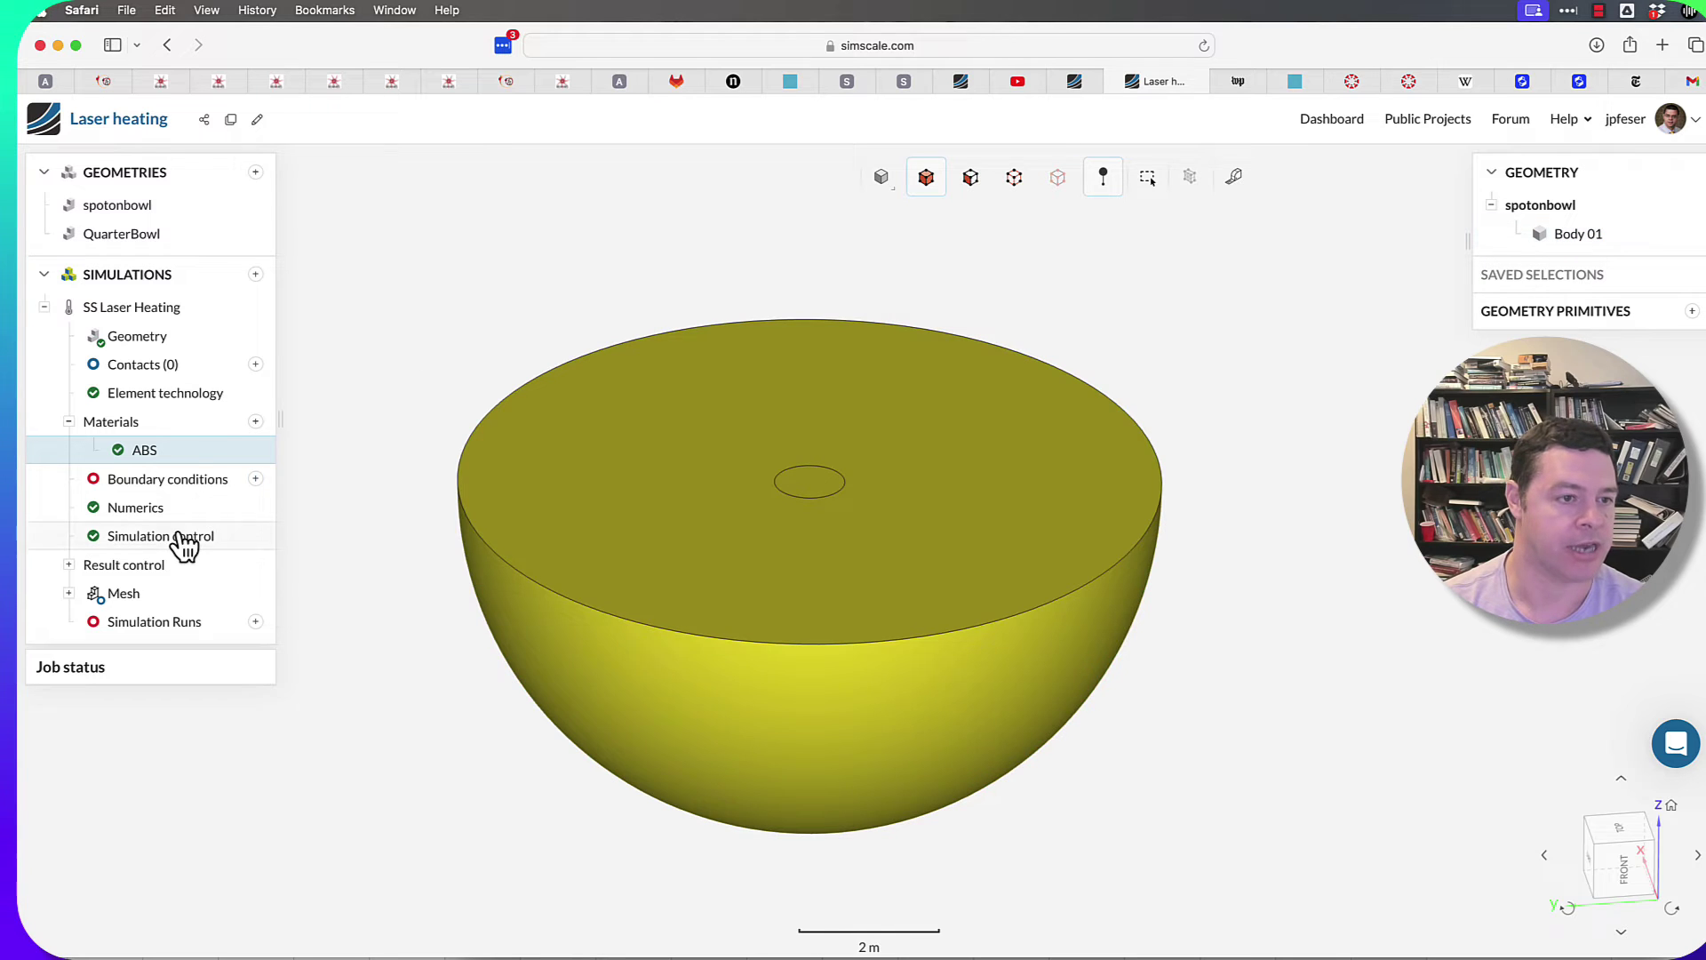
click(167, 311)
click(621, 299)
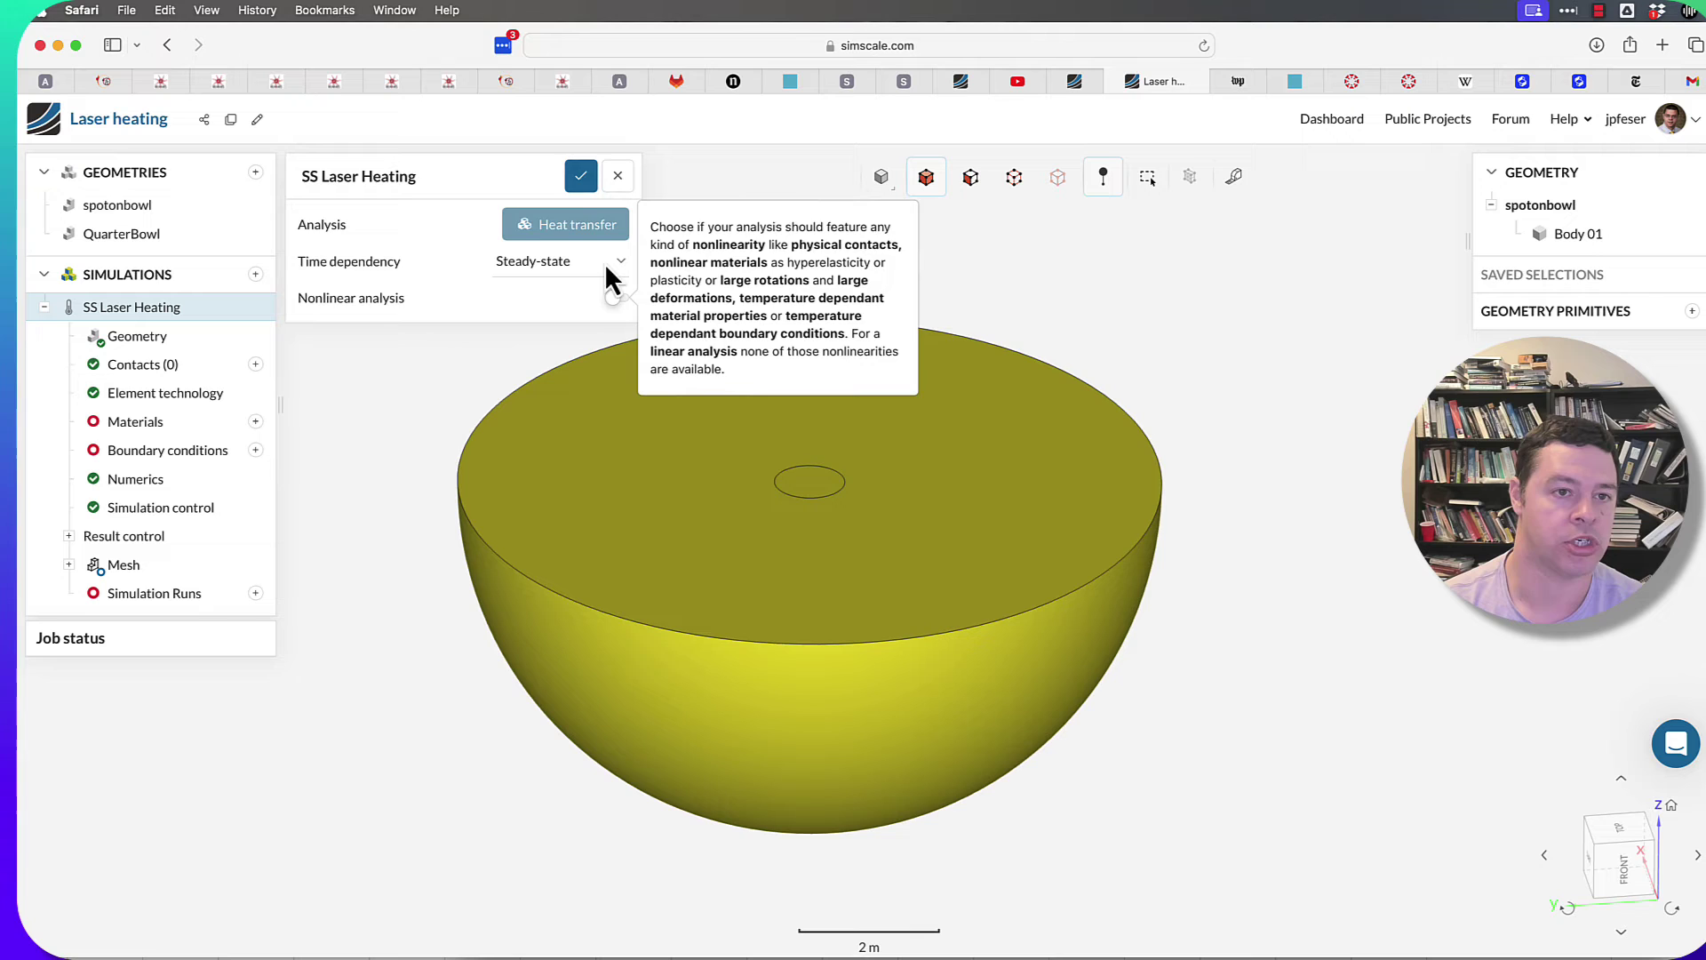
click(581, 177)
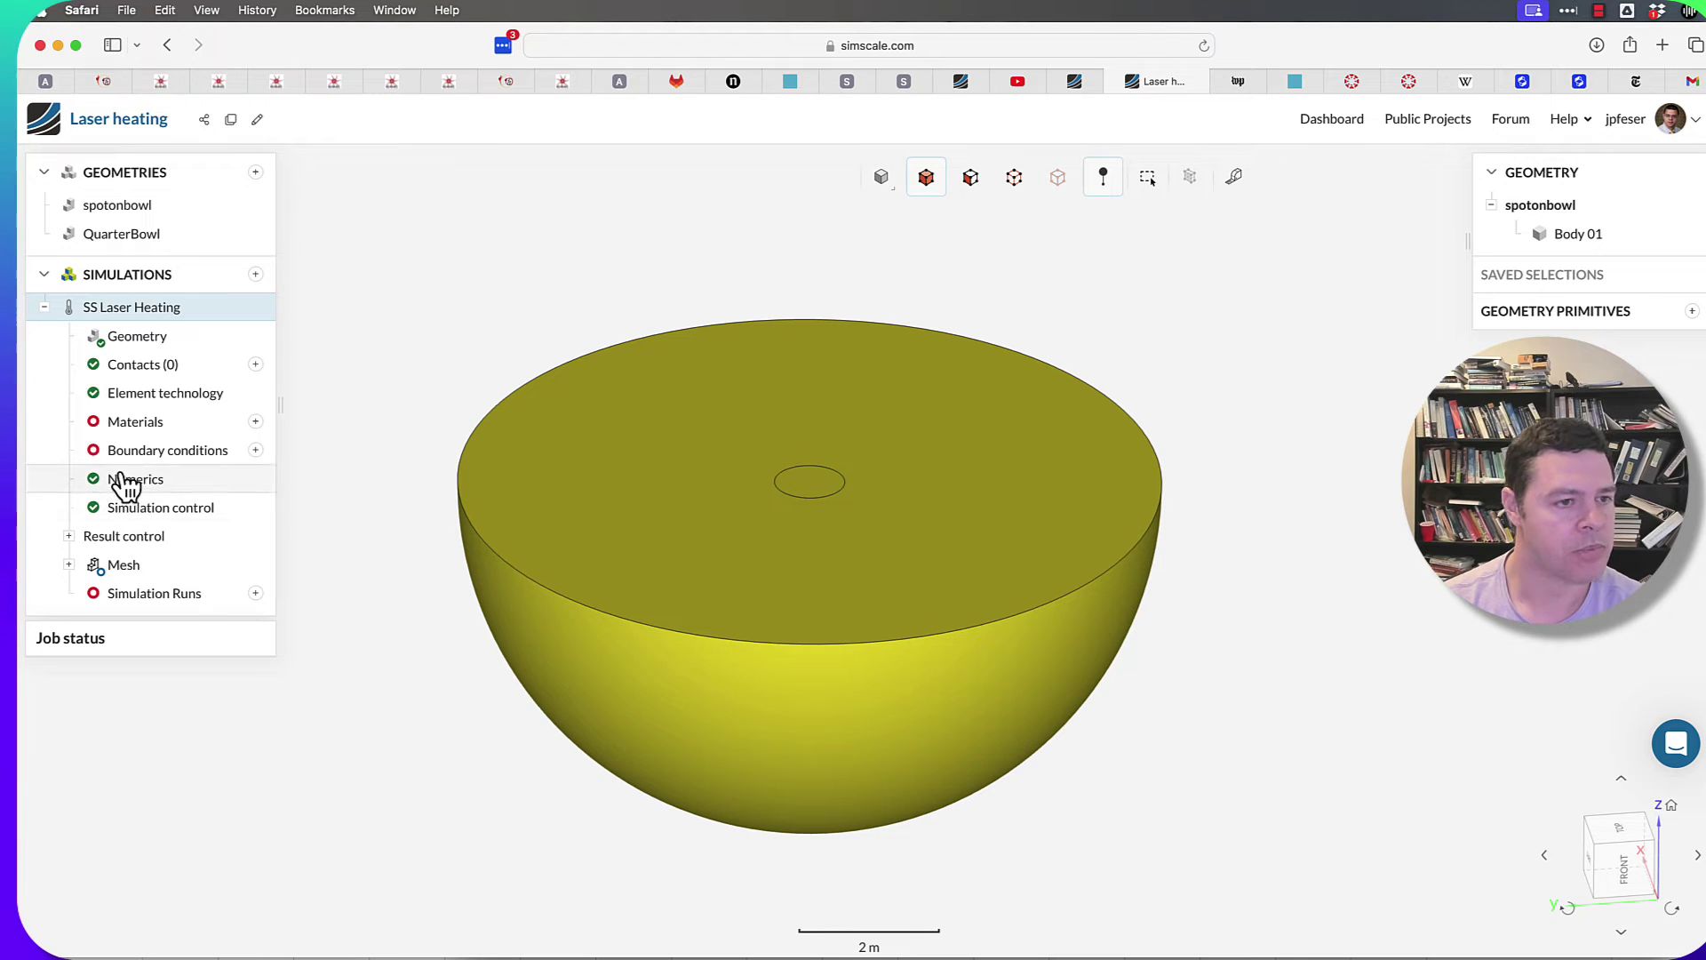
Step: Add Cork from the default materials and set its thermal conductivity to 1
click(254, 423)
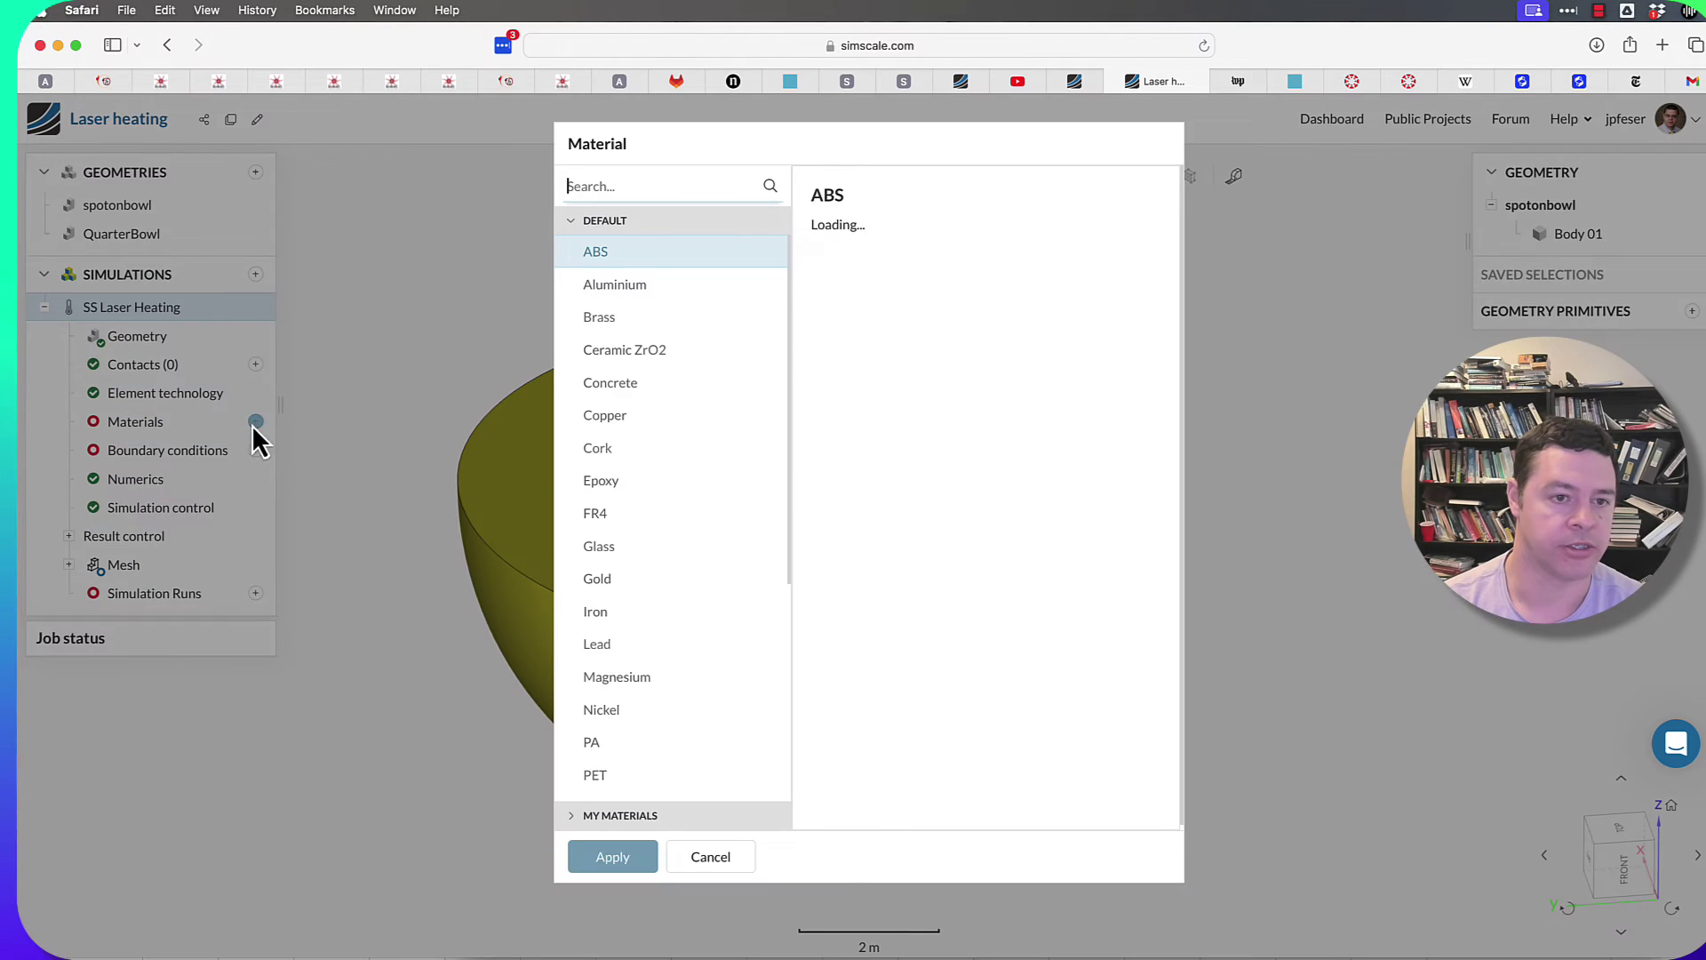
click(597, 447)
click(612, 856)
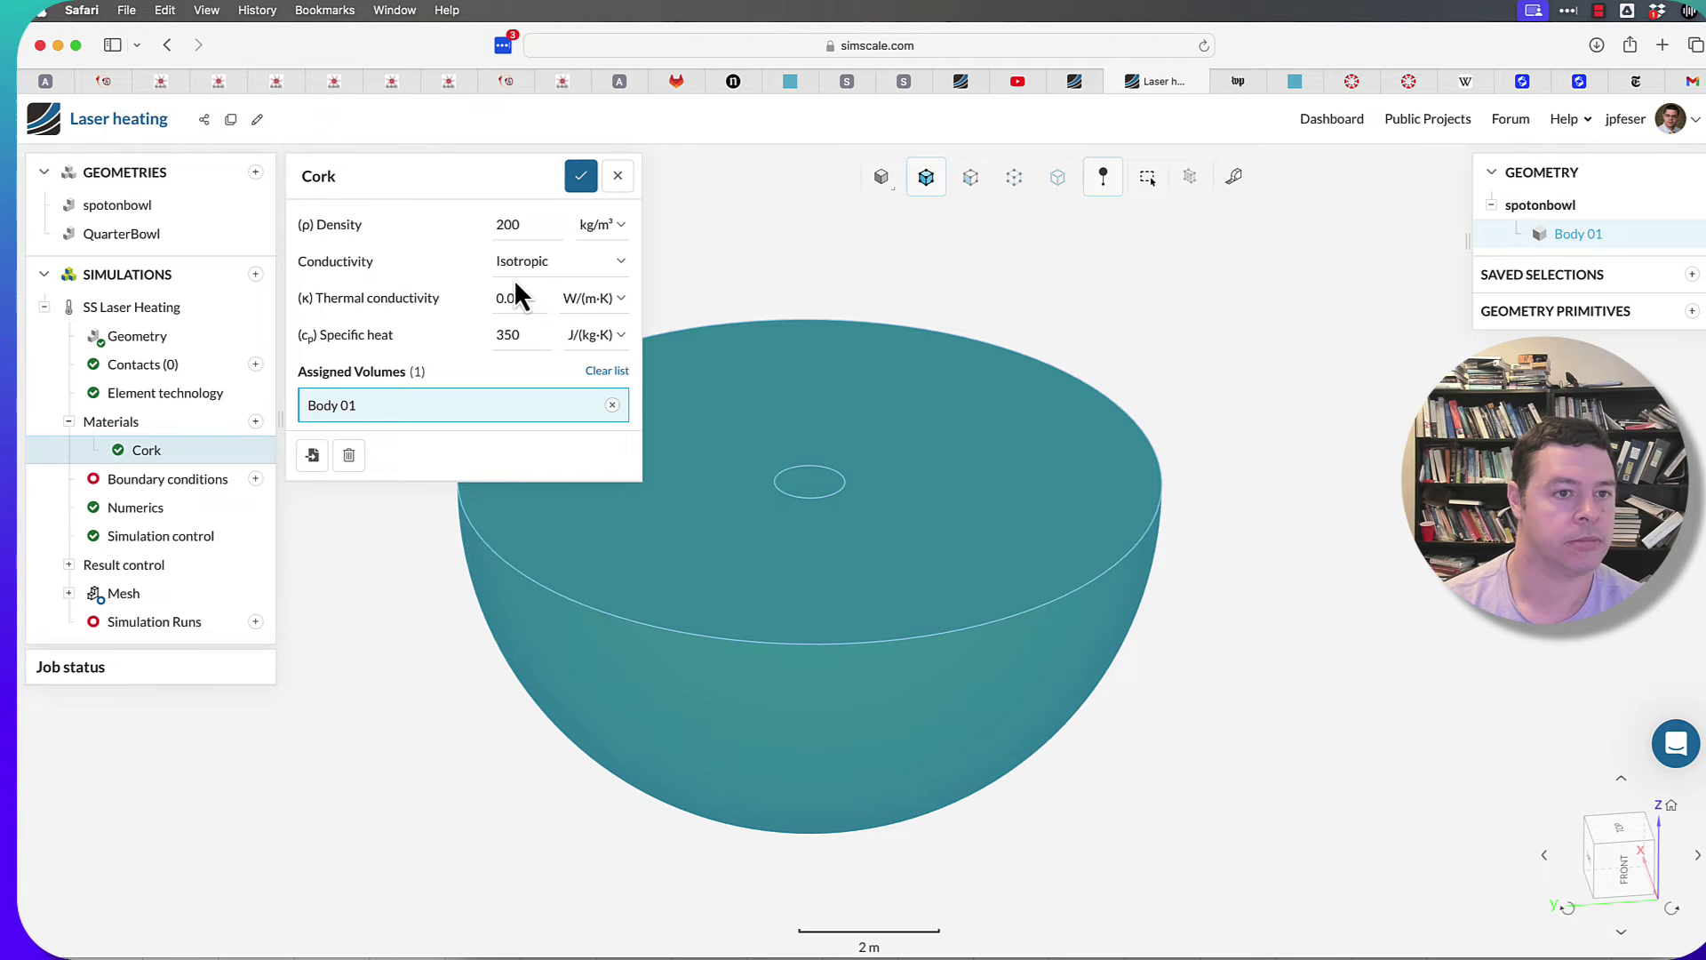
key(super+a)
text(1)
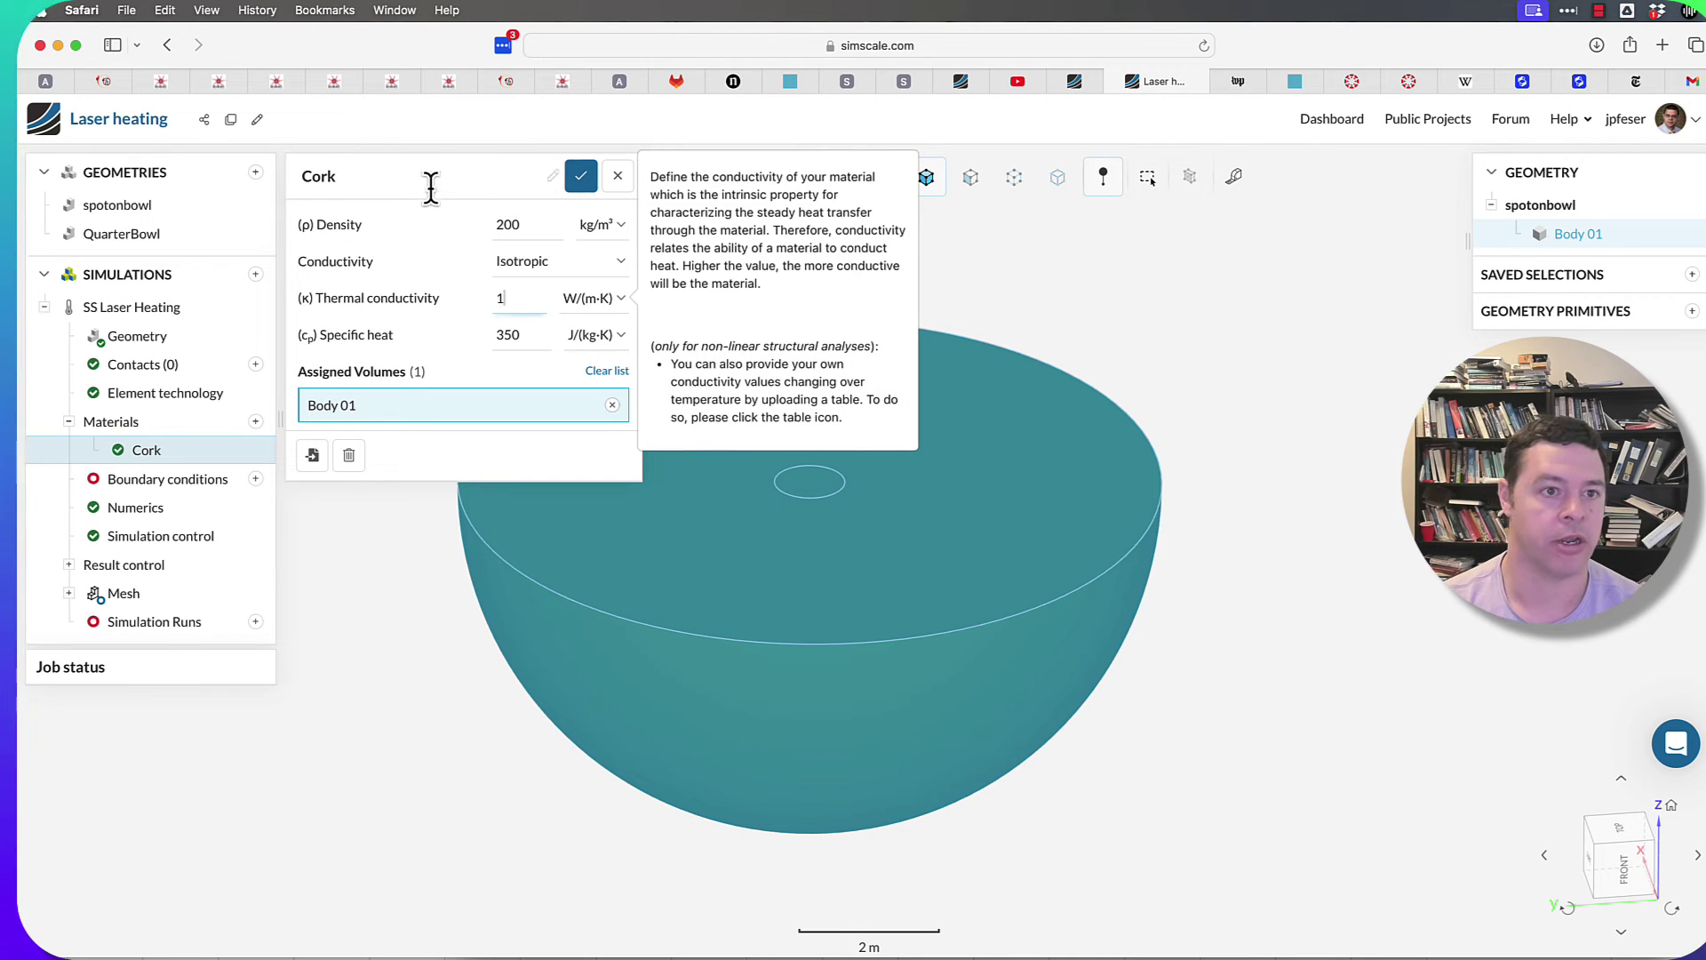
Step: Rename the material to 'fakematerial', save it, and reopen it to check
click(405, 177)
key(super+a)
text(fa)
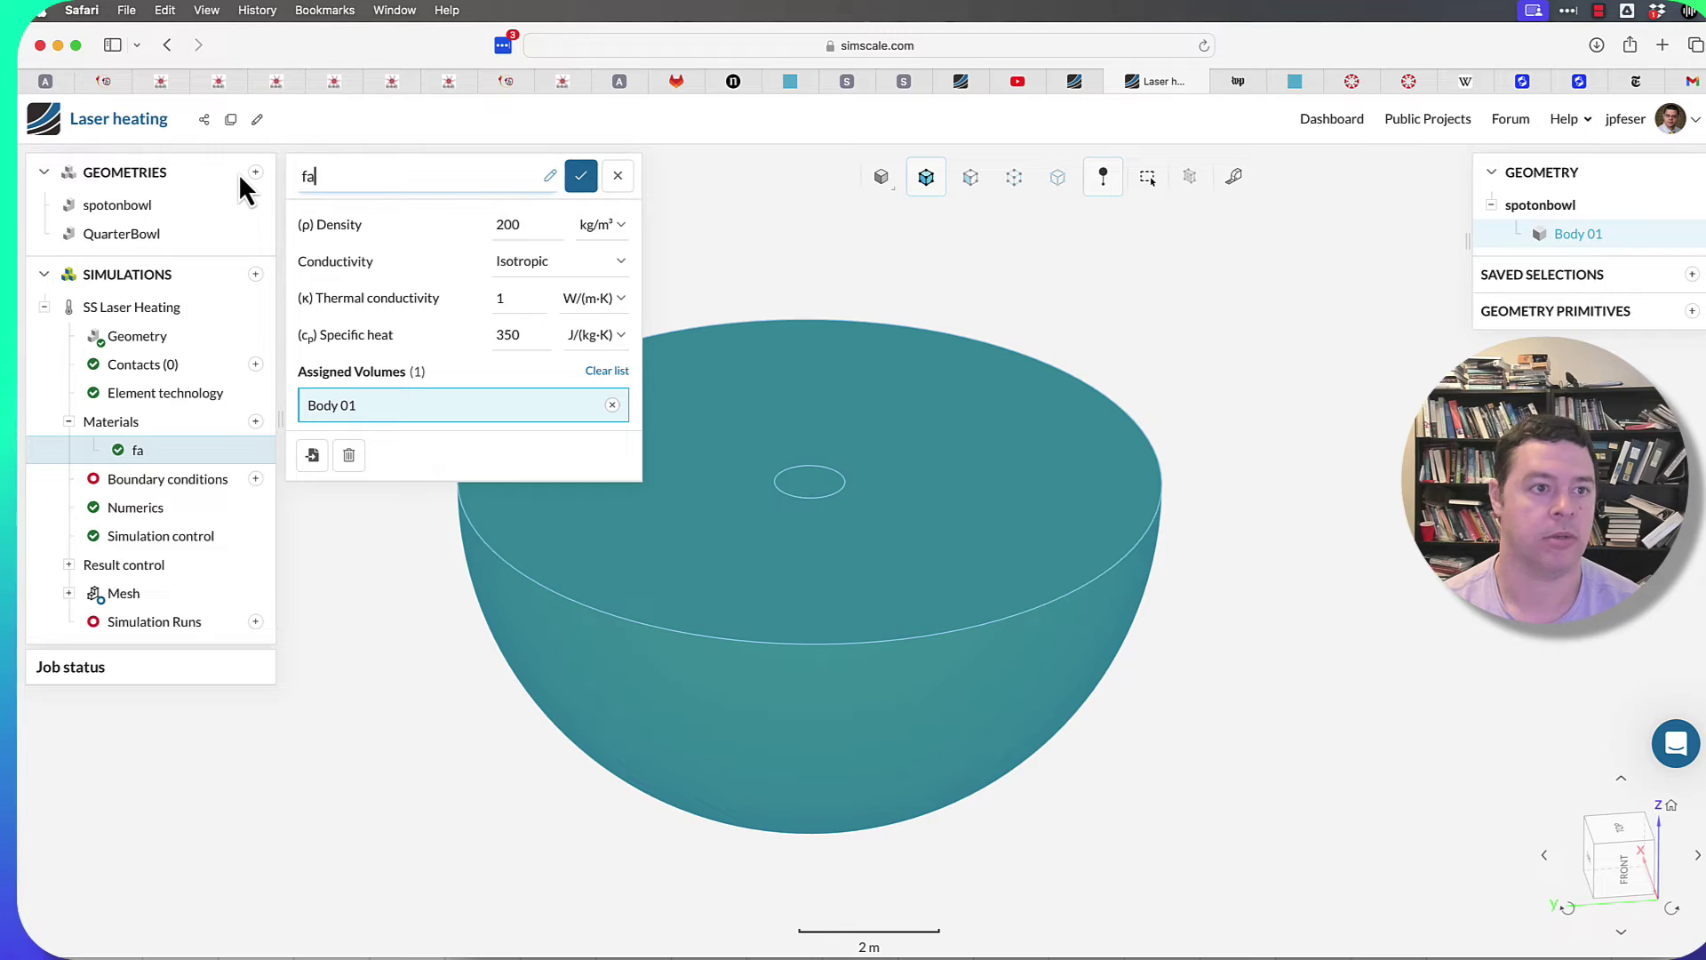
text(kemateri)
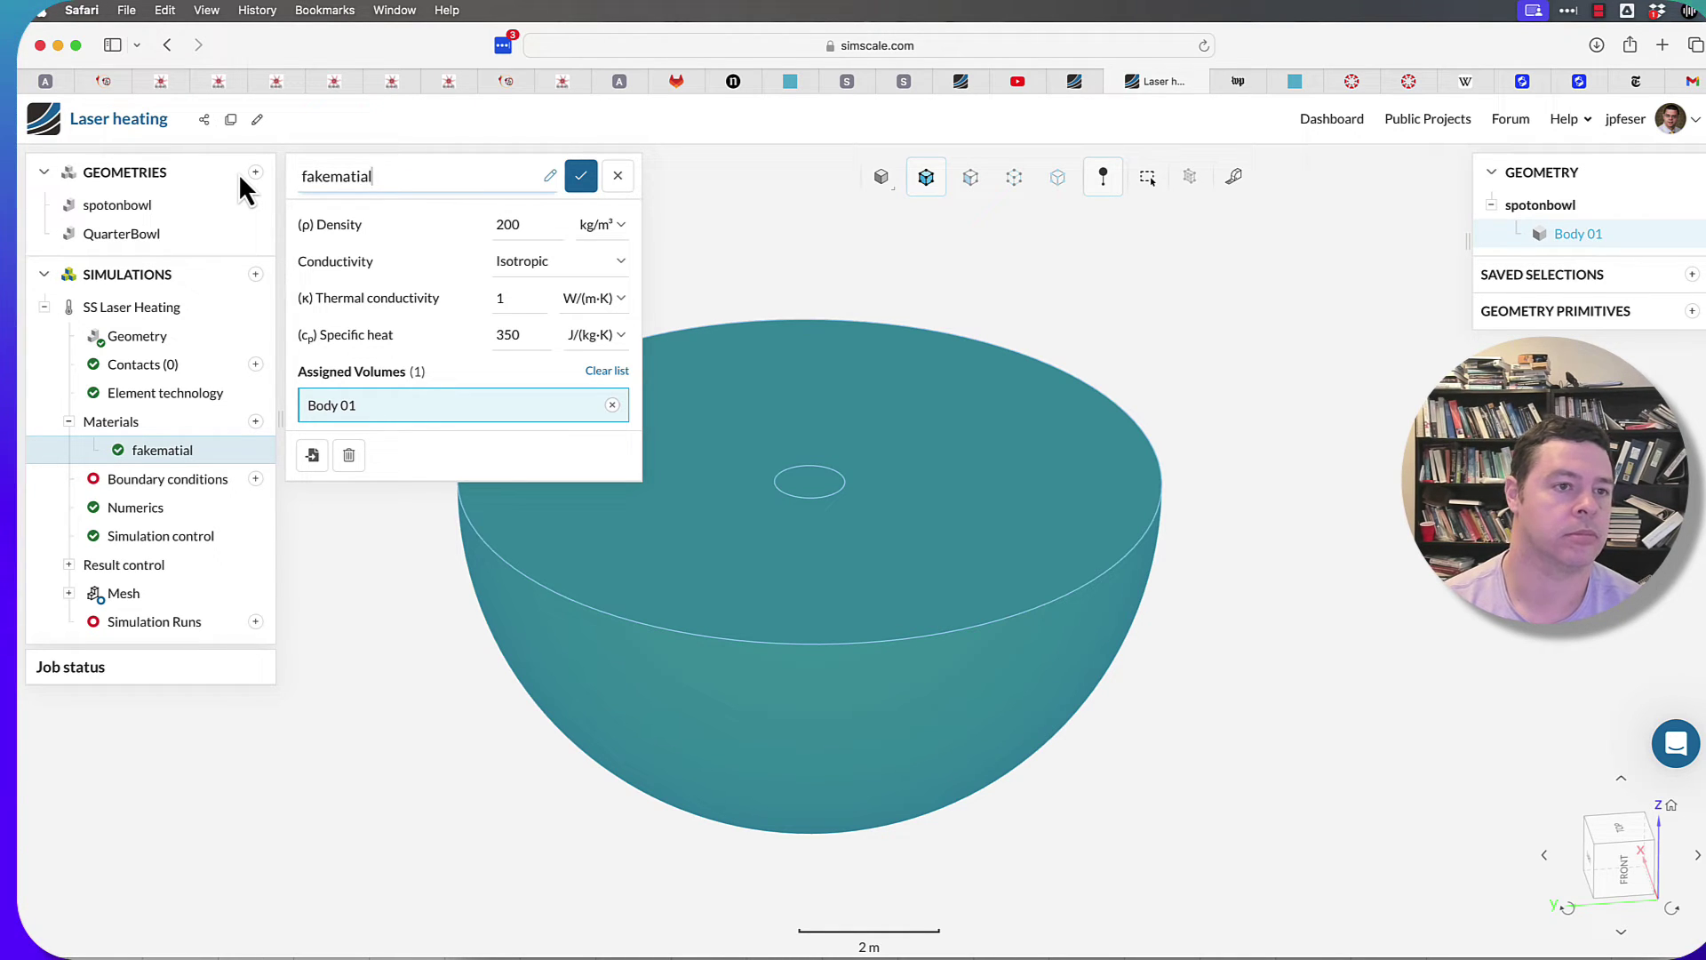
key(BackSpace)
key(BackSpace)
key(BackSpace)
text(erial)
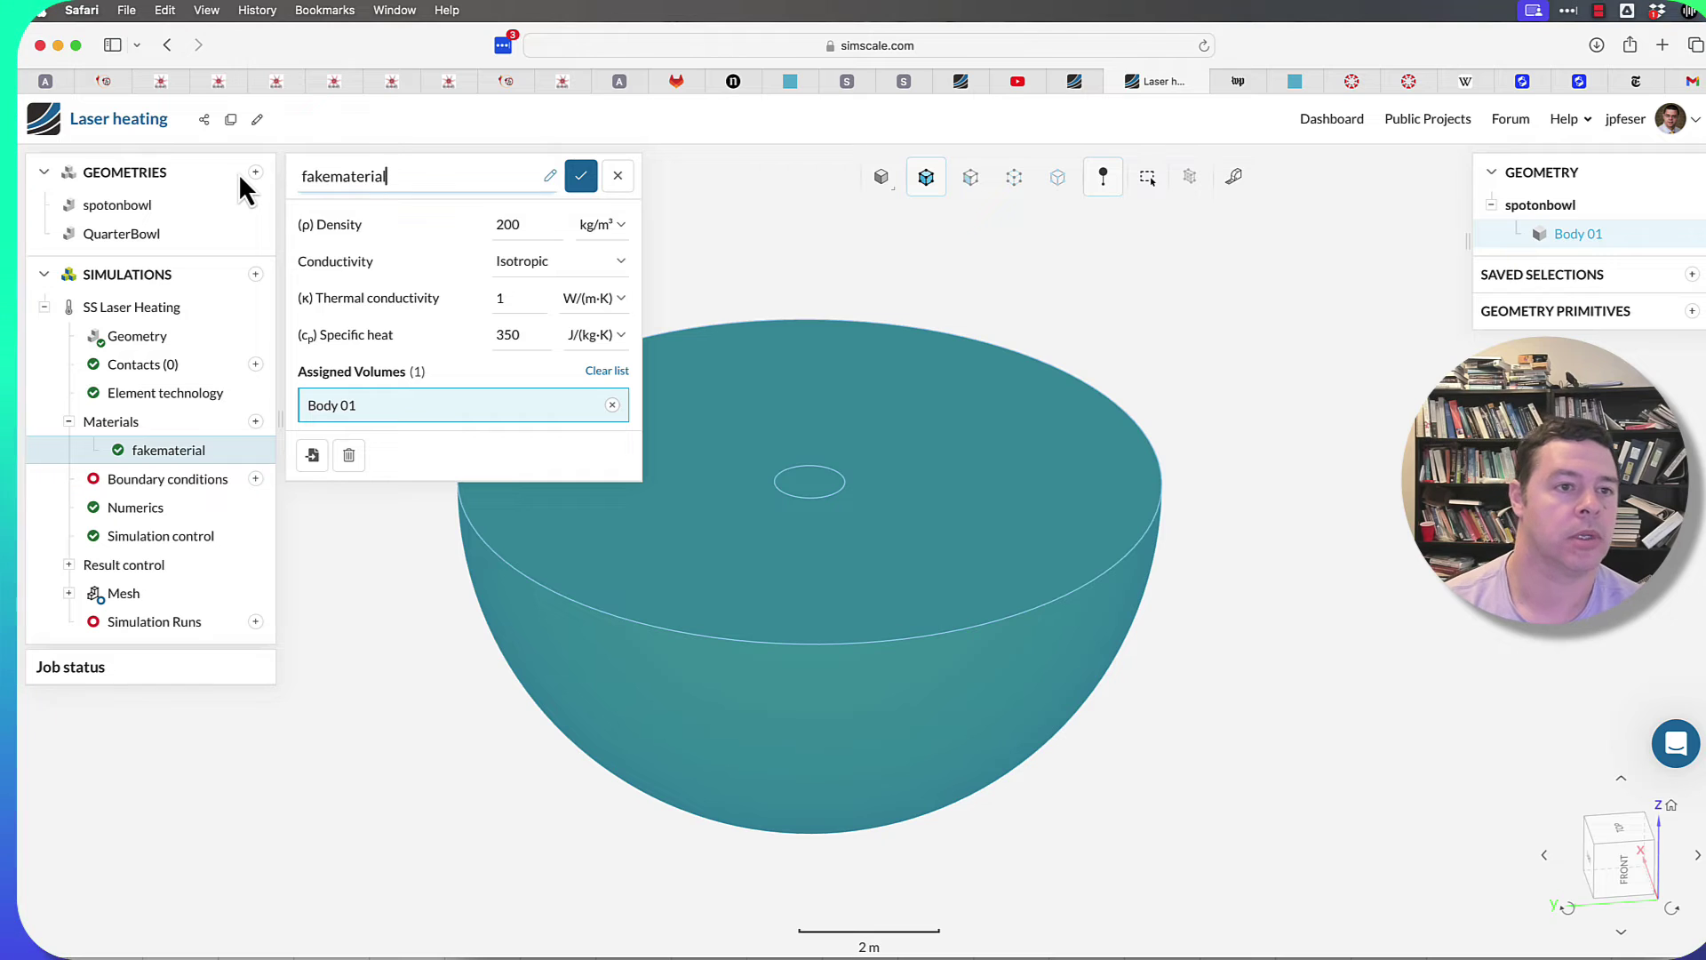
click(580, 181)
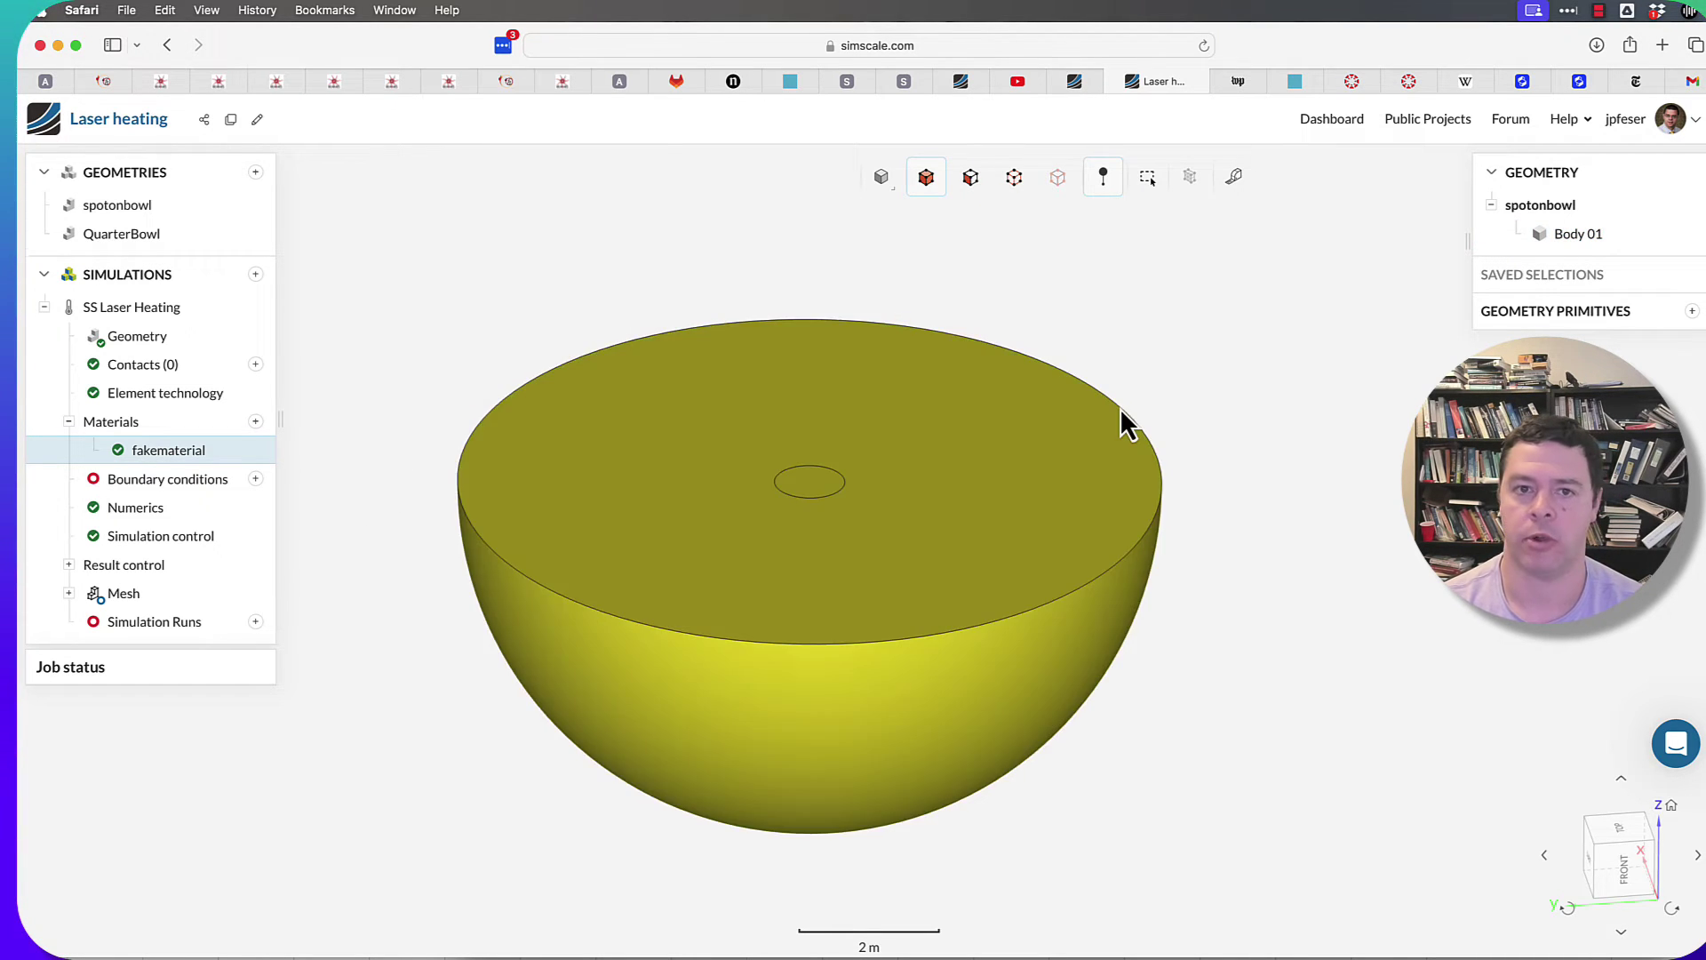
click(165, 451)
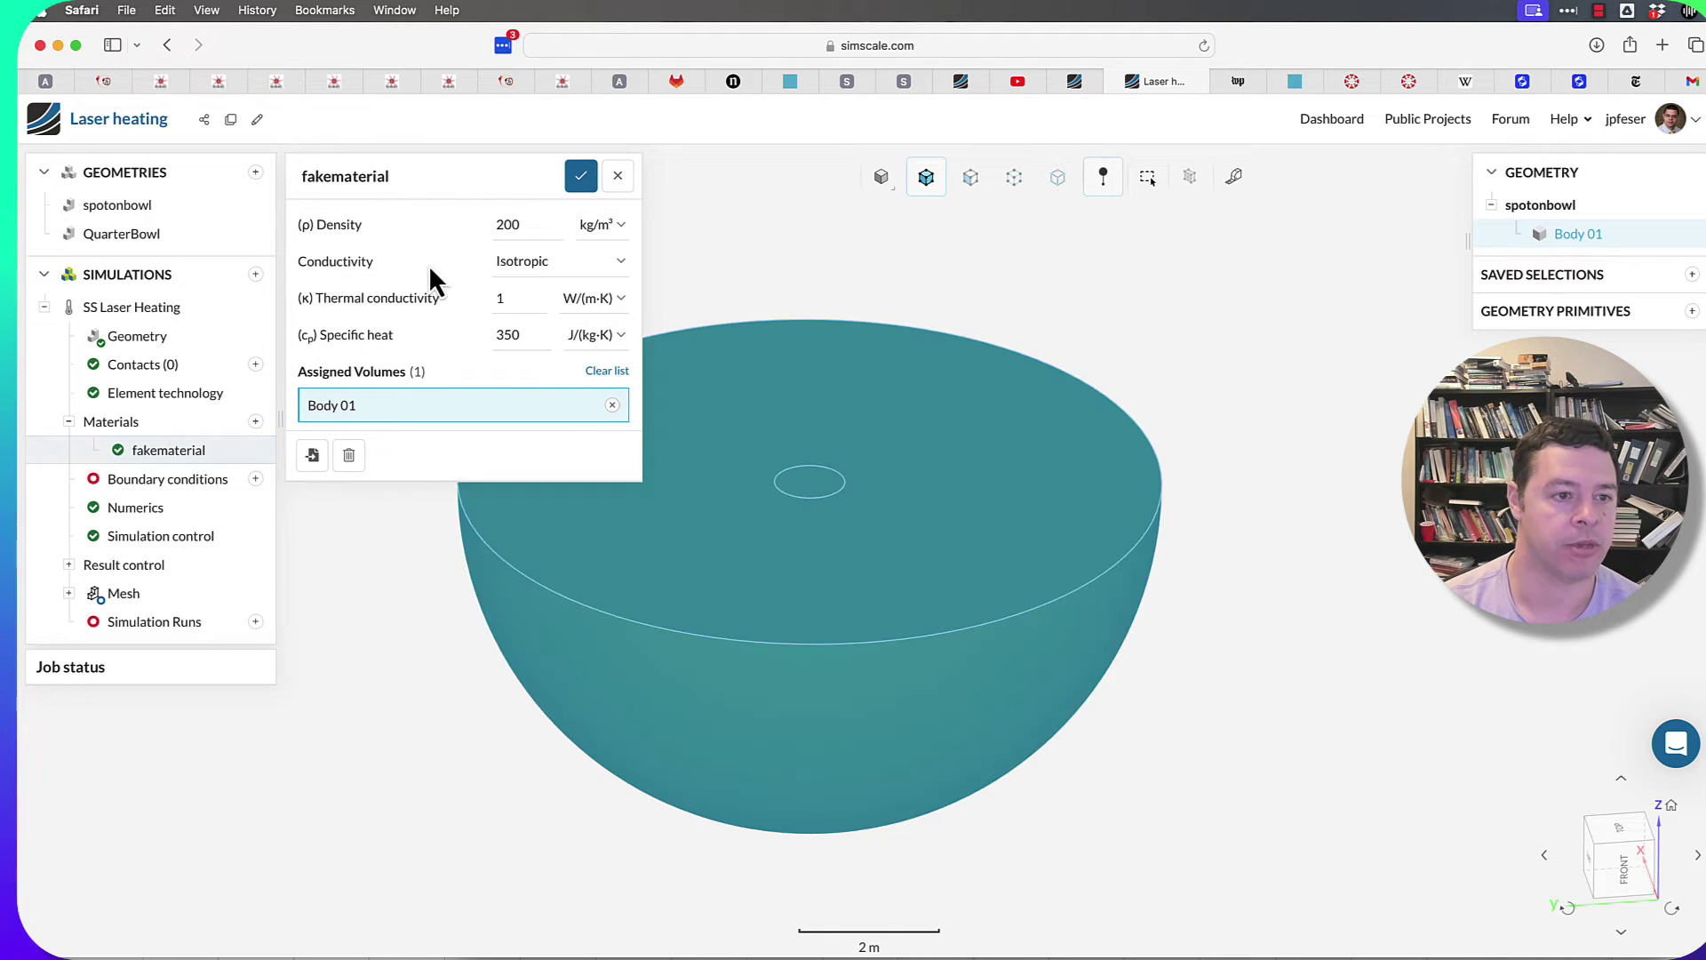
Step: Save fakematerial and browse the My Materials list in the material library
click(580, 178)
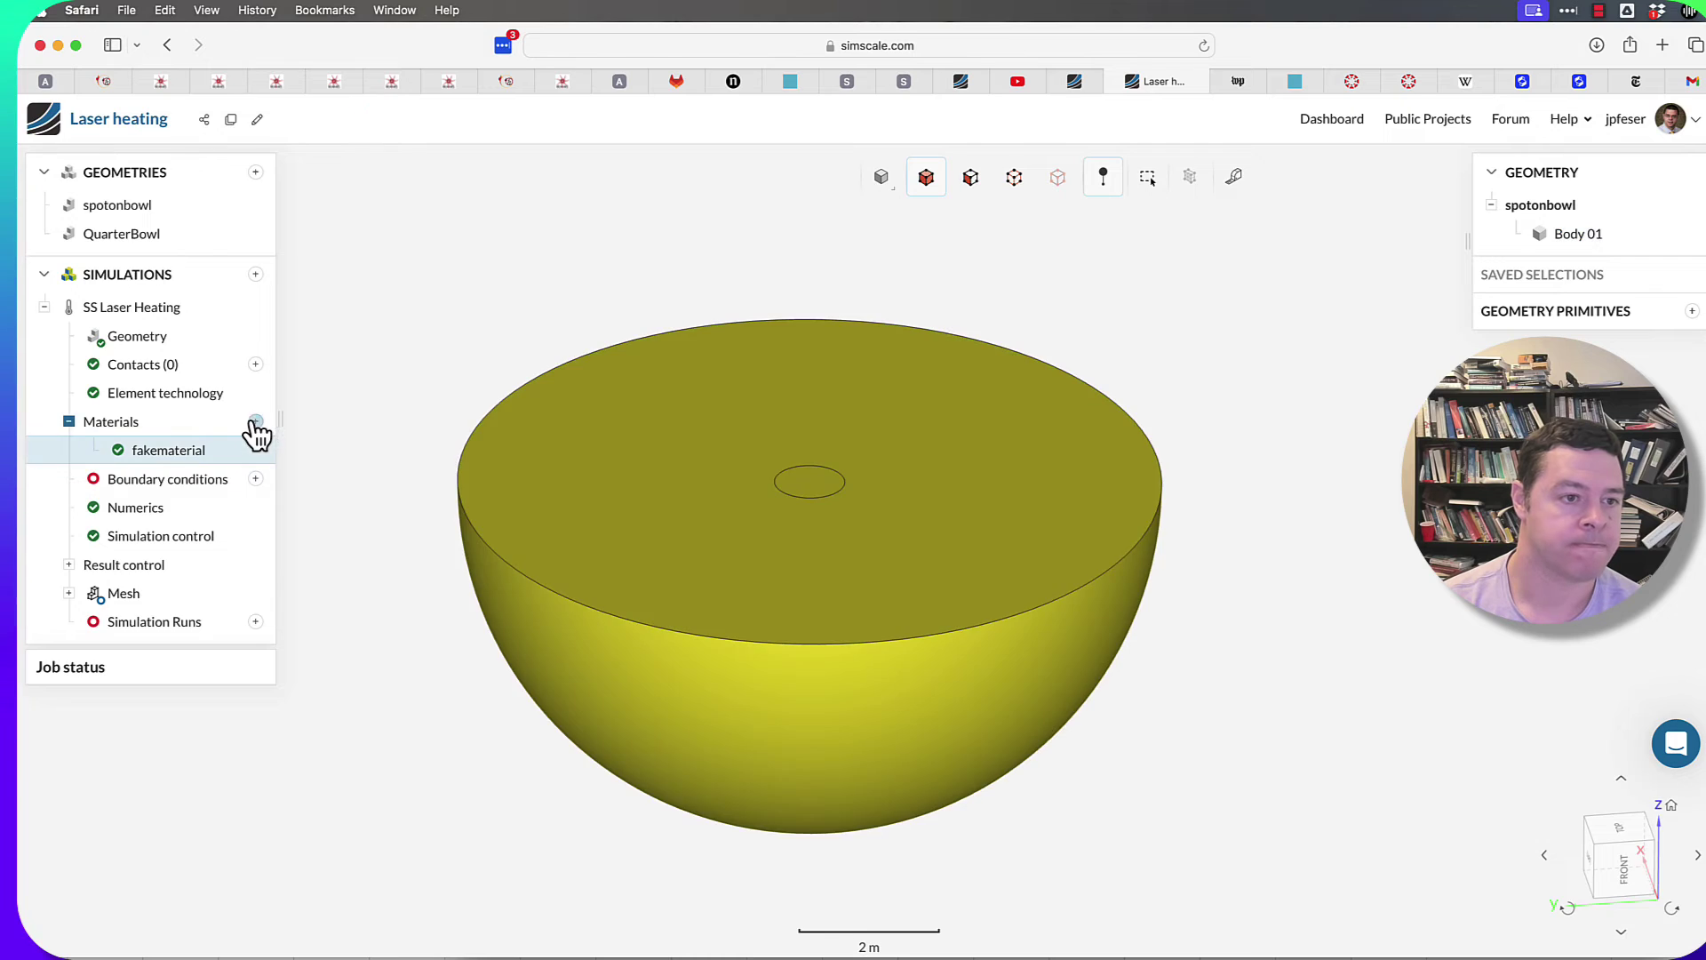
click(256, 423)
scroll(610, 533, down, 5)
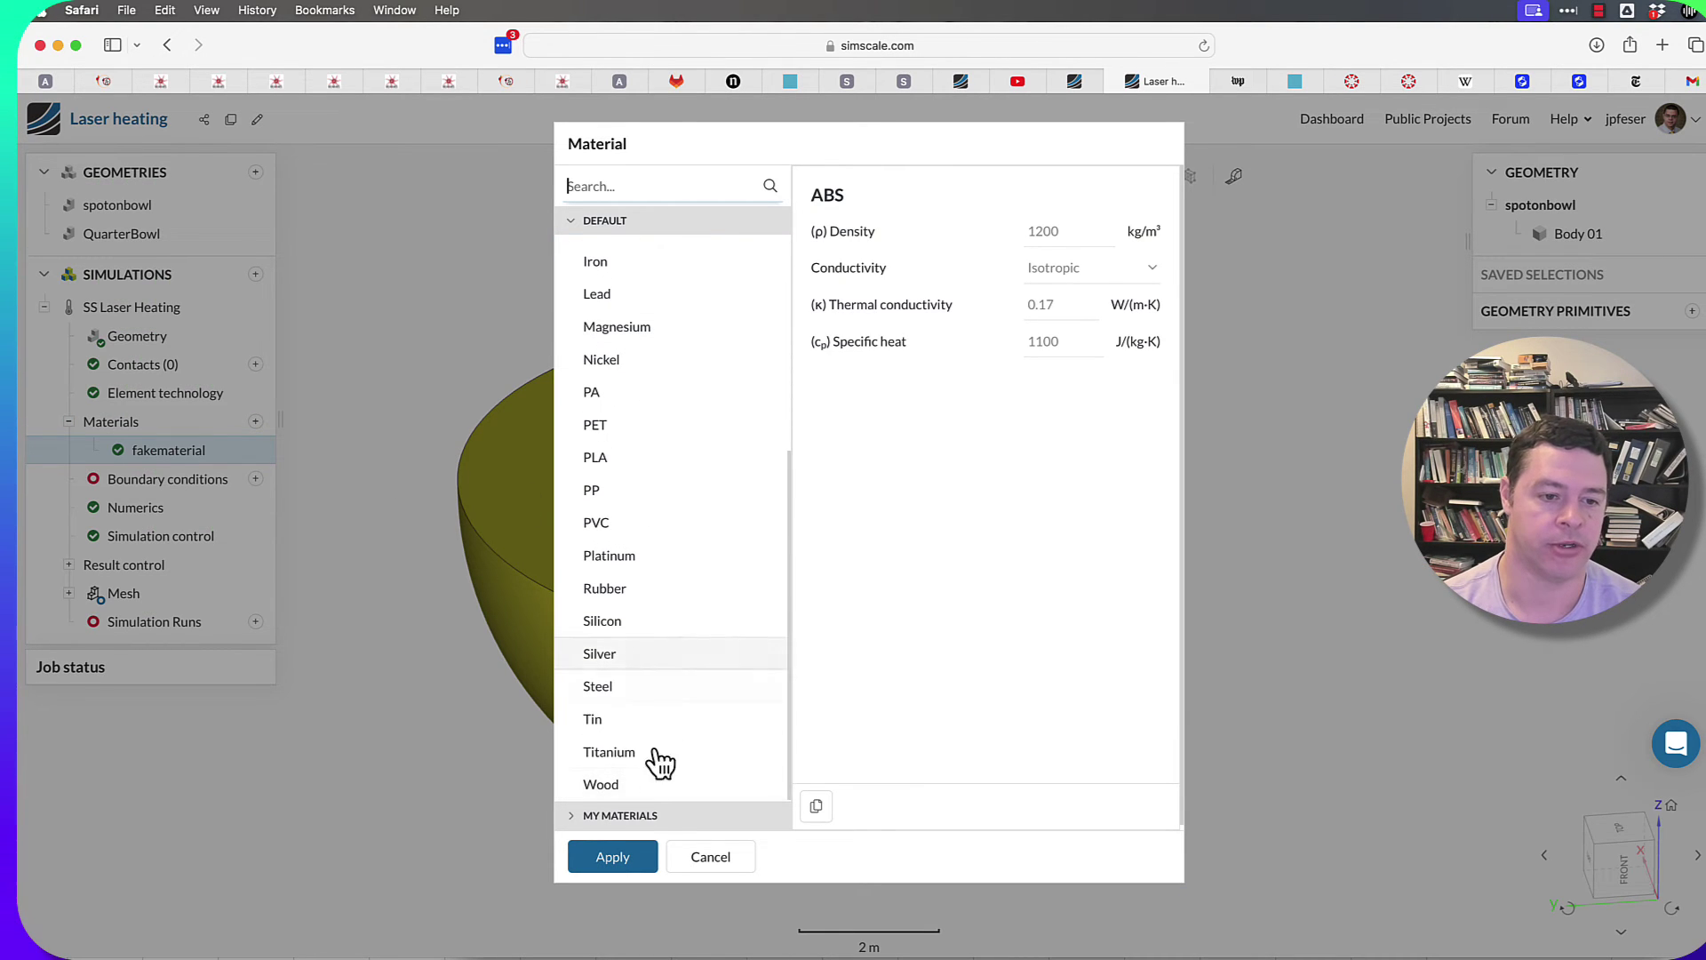
click(583, 815)
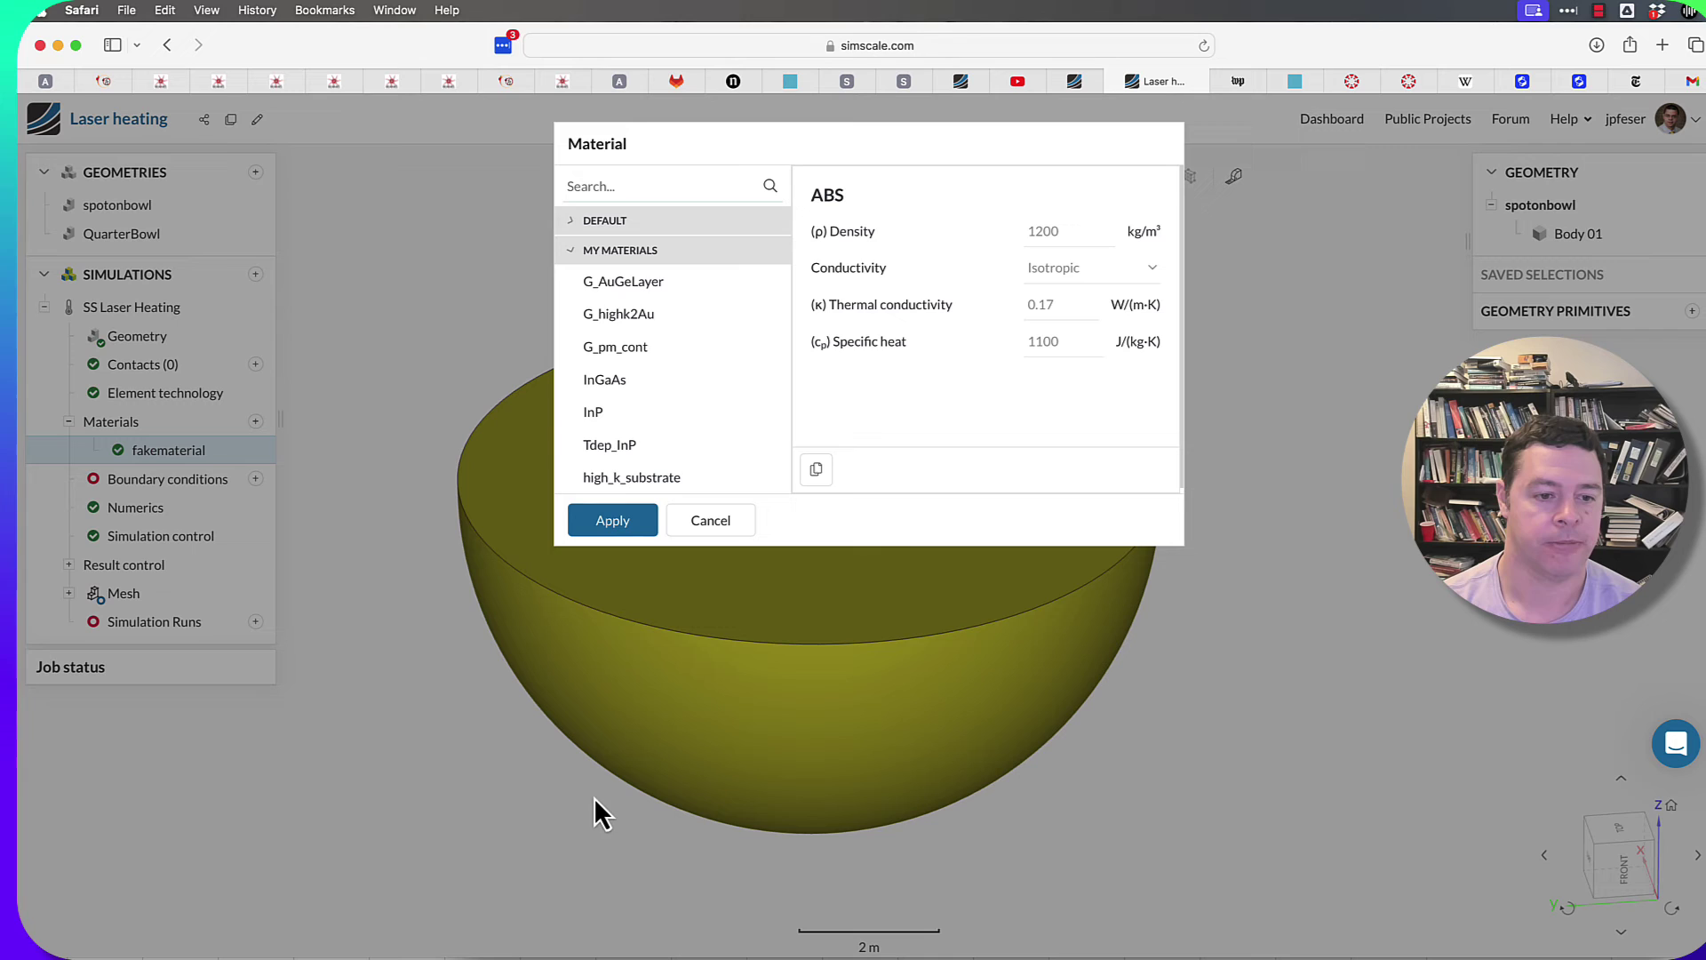
click(568, 252)
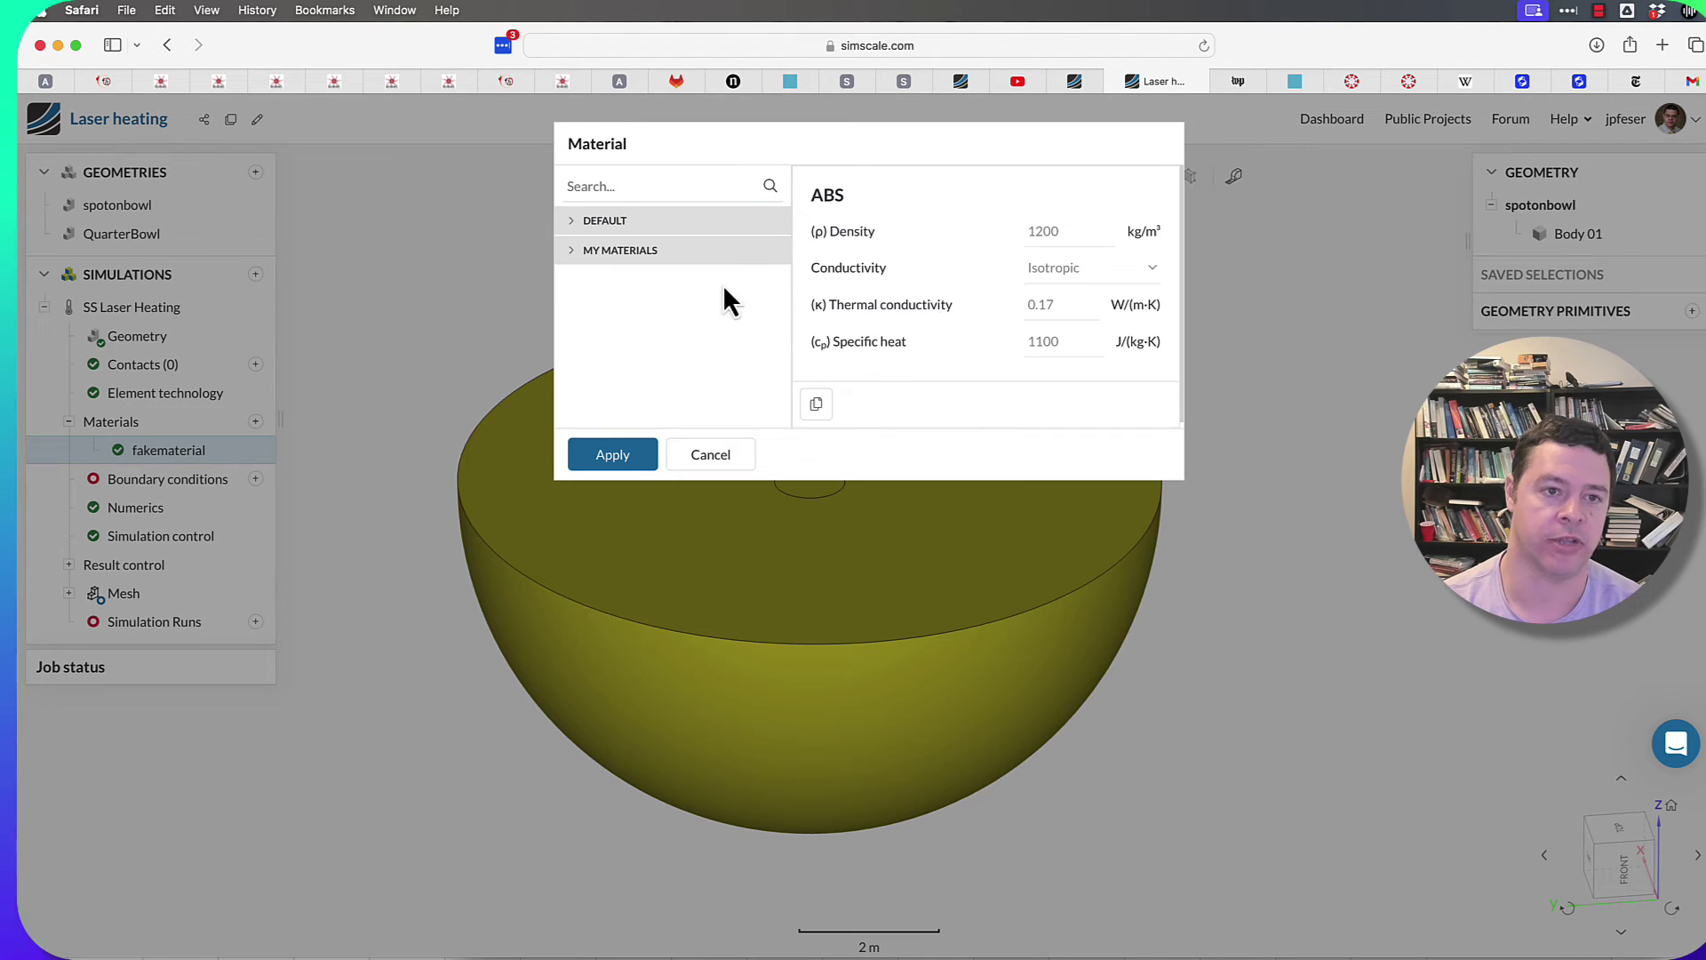
click(584, 256)
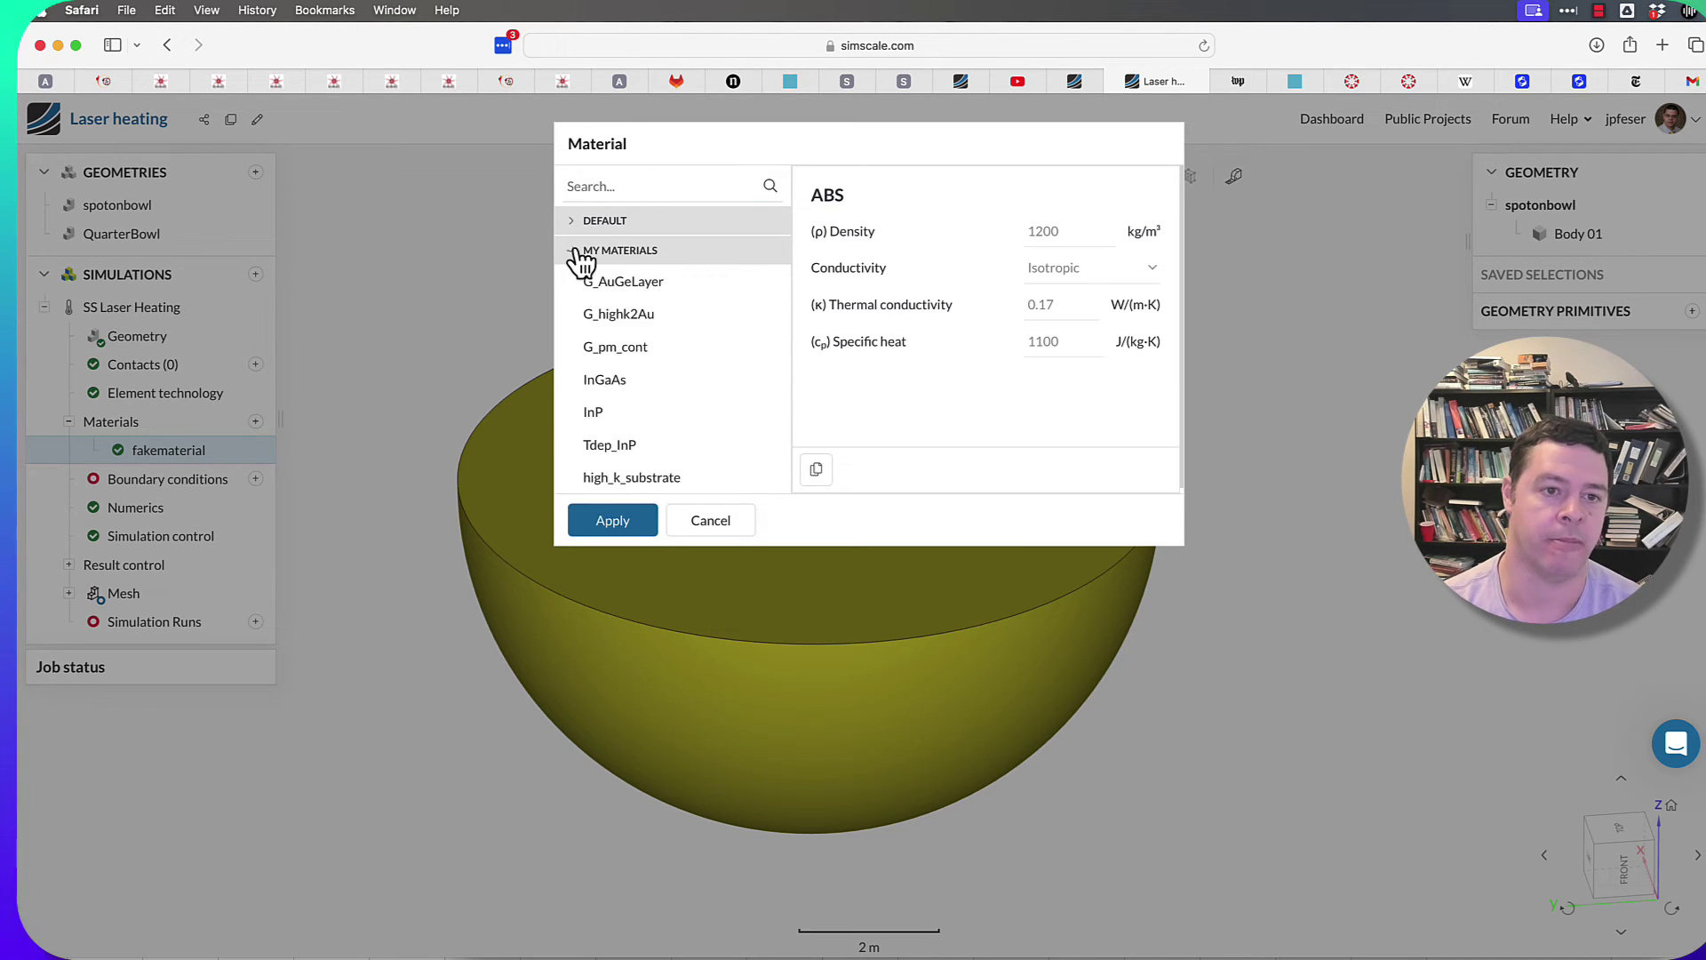
Step: Pick the default Aluminium and open its copy Aluminium 2 for editing
click(580, 256)
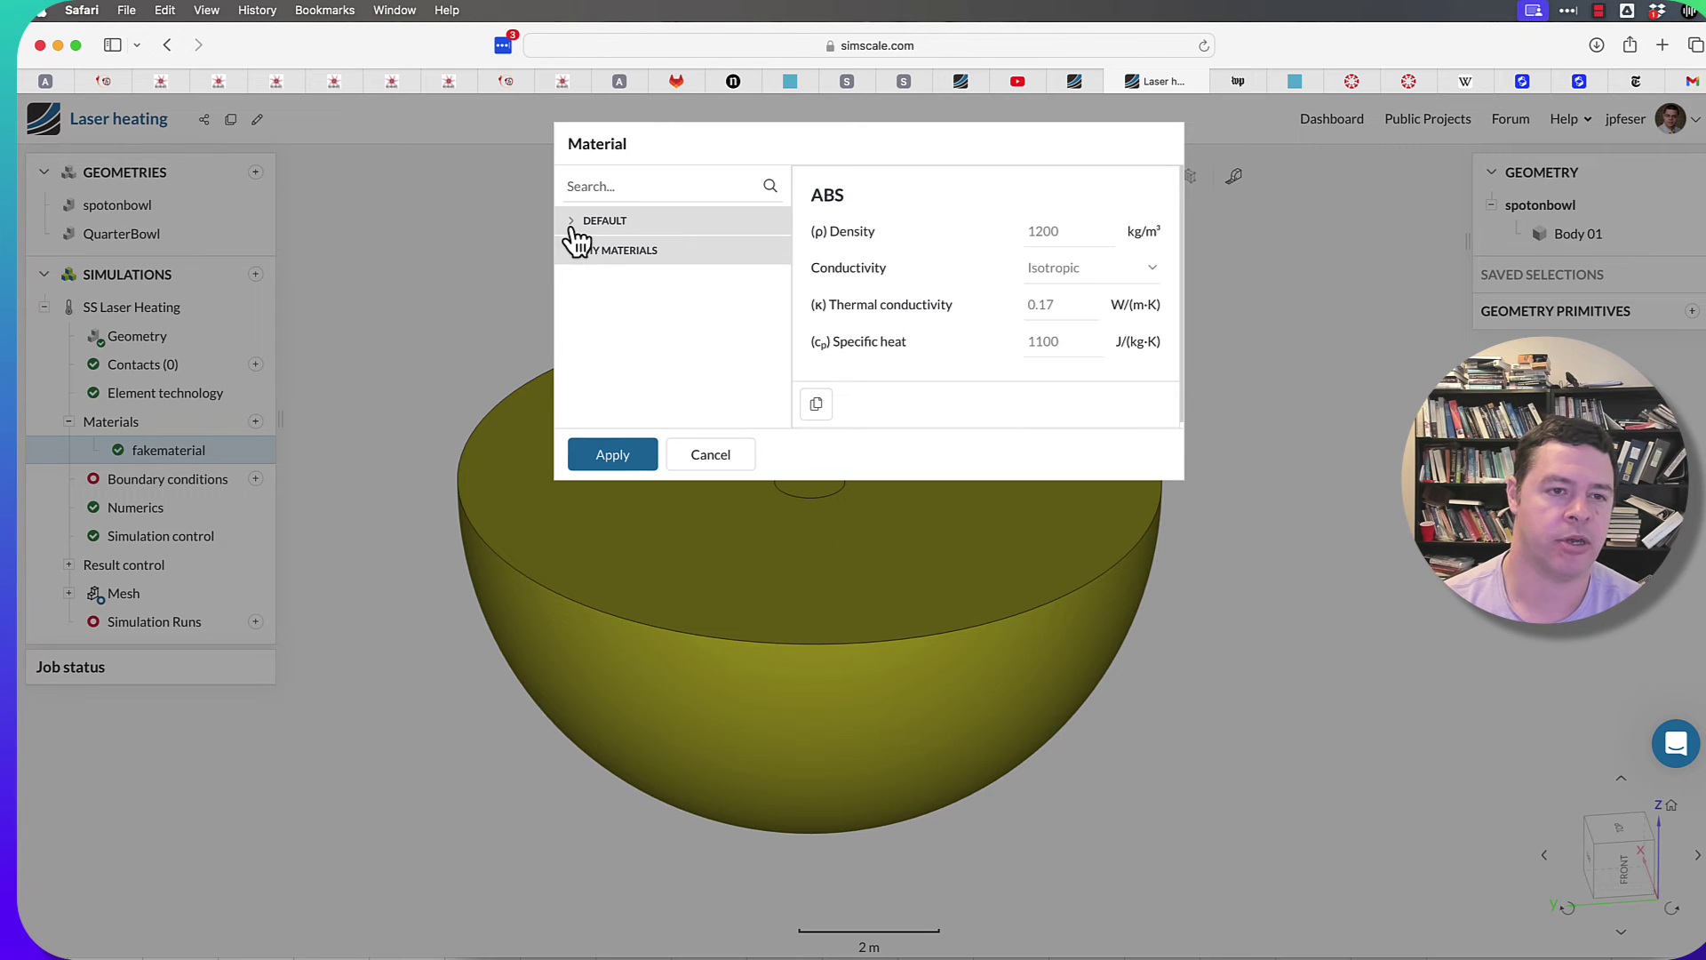
click(578, 222)
click(627, 286)
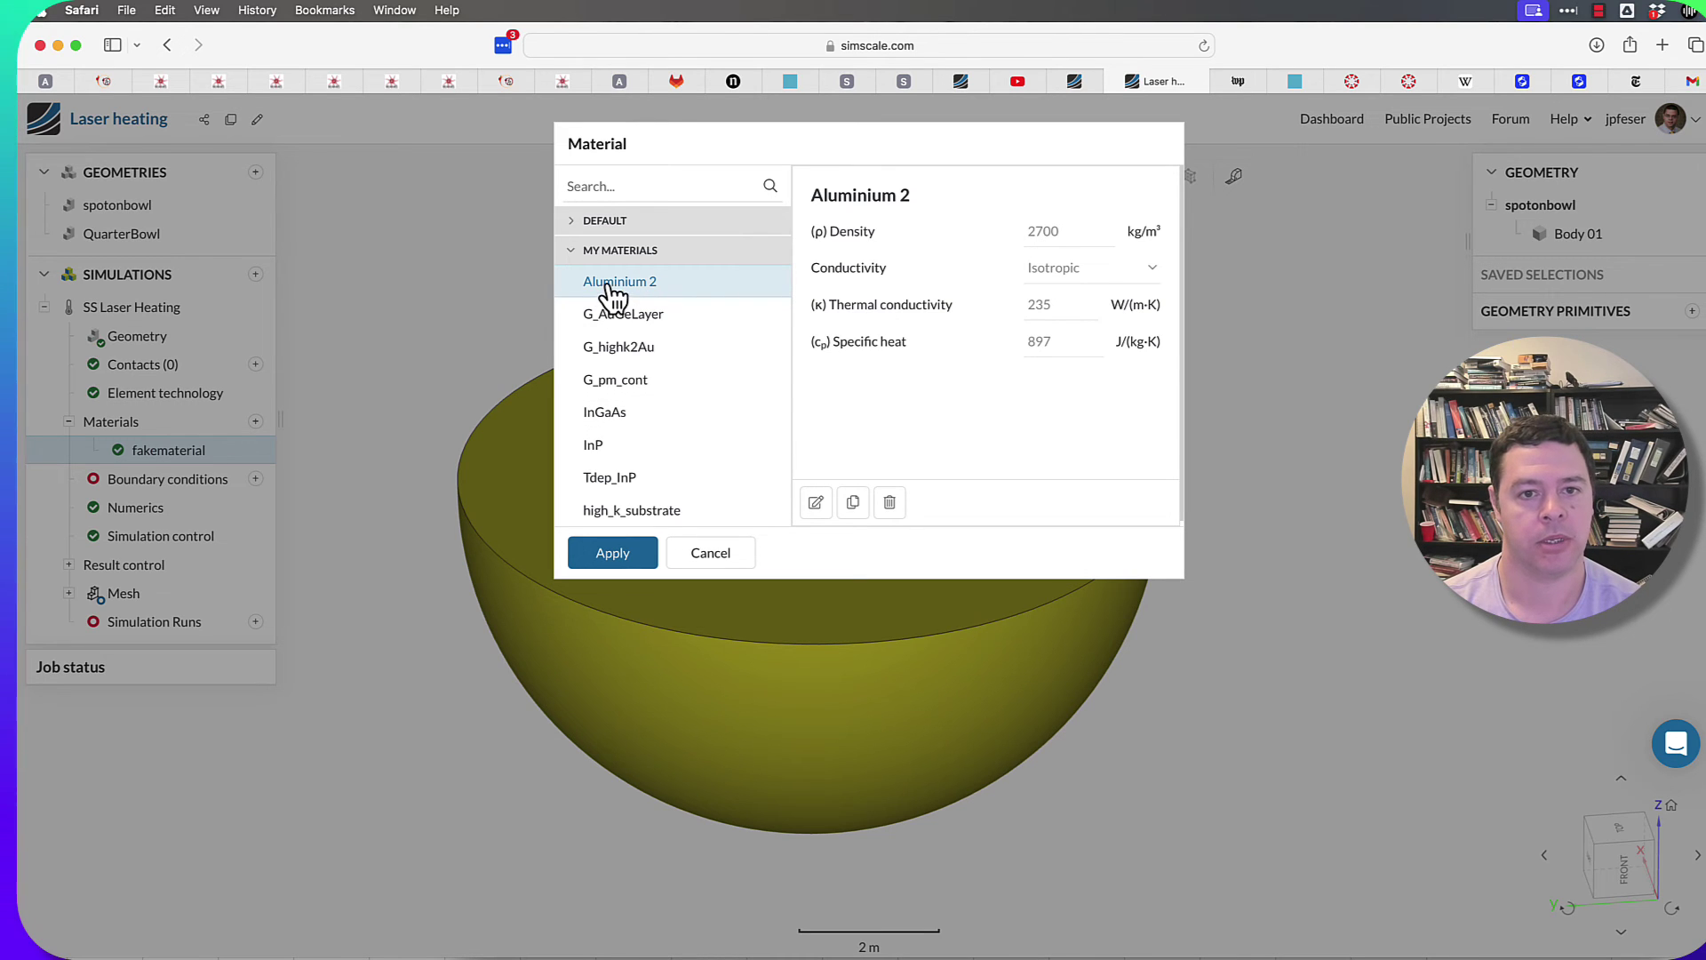
click(817, 503)
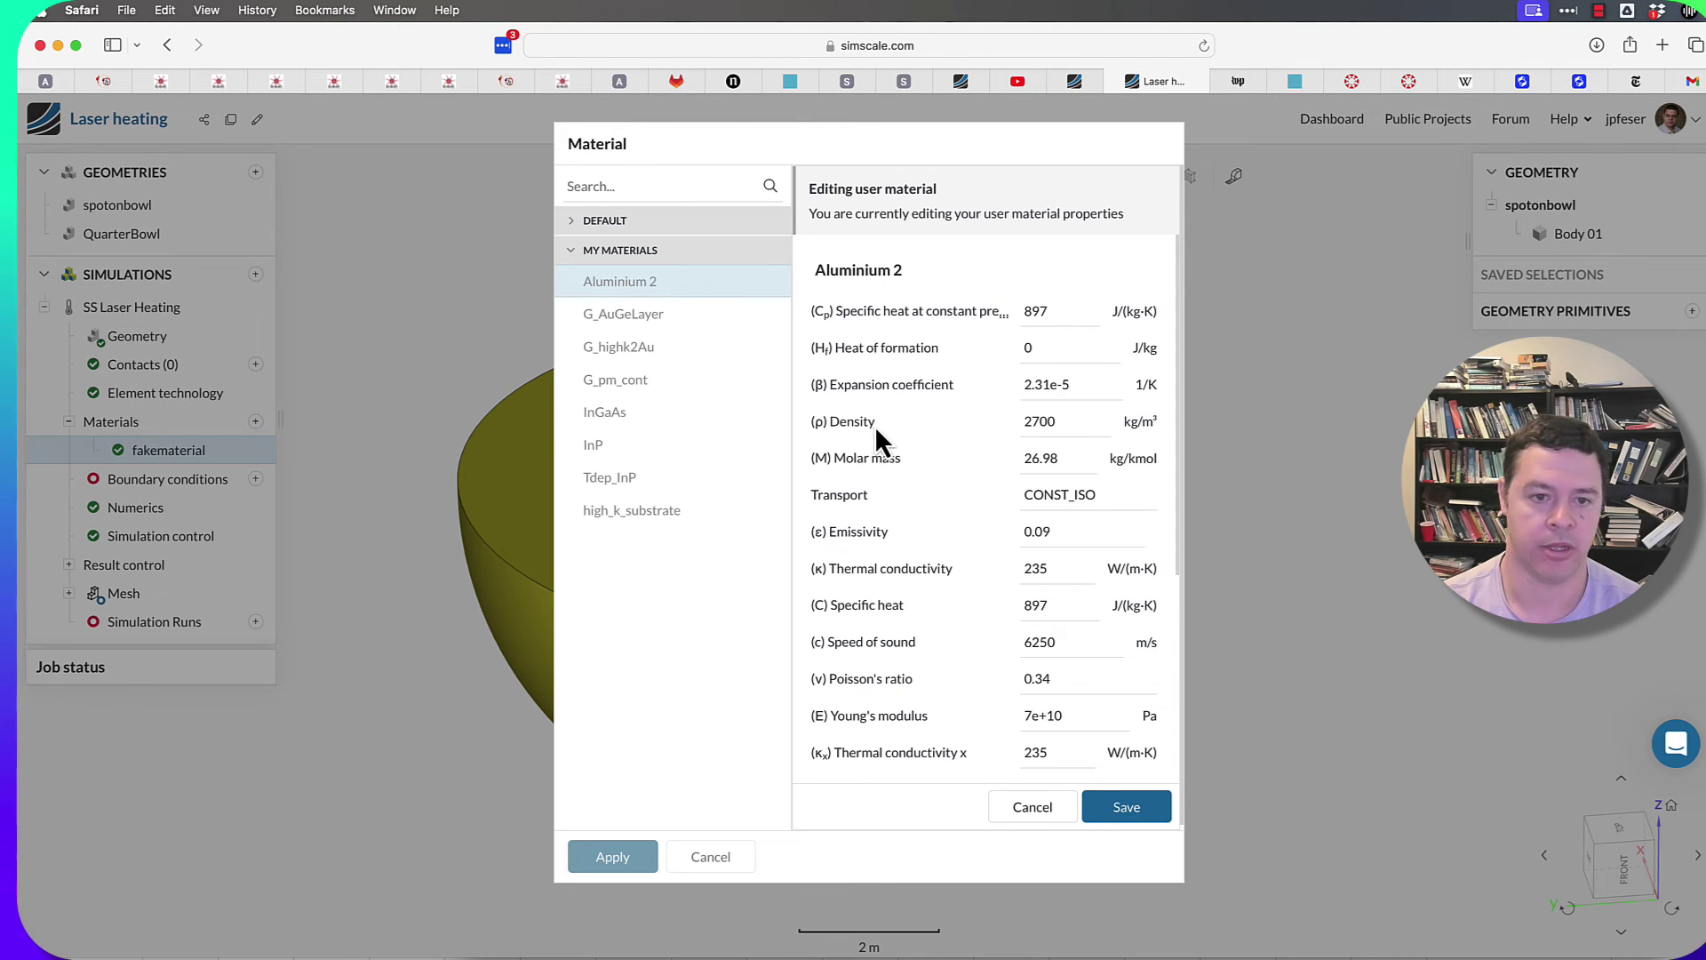
Step: Set Aluminium 2's thermal conductivity to 1, rename it 'FakeMaterial', and save it
double_click(1056, 562)
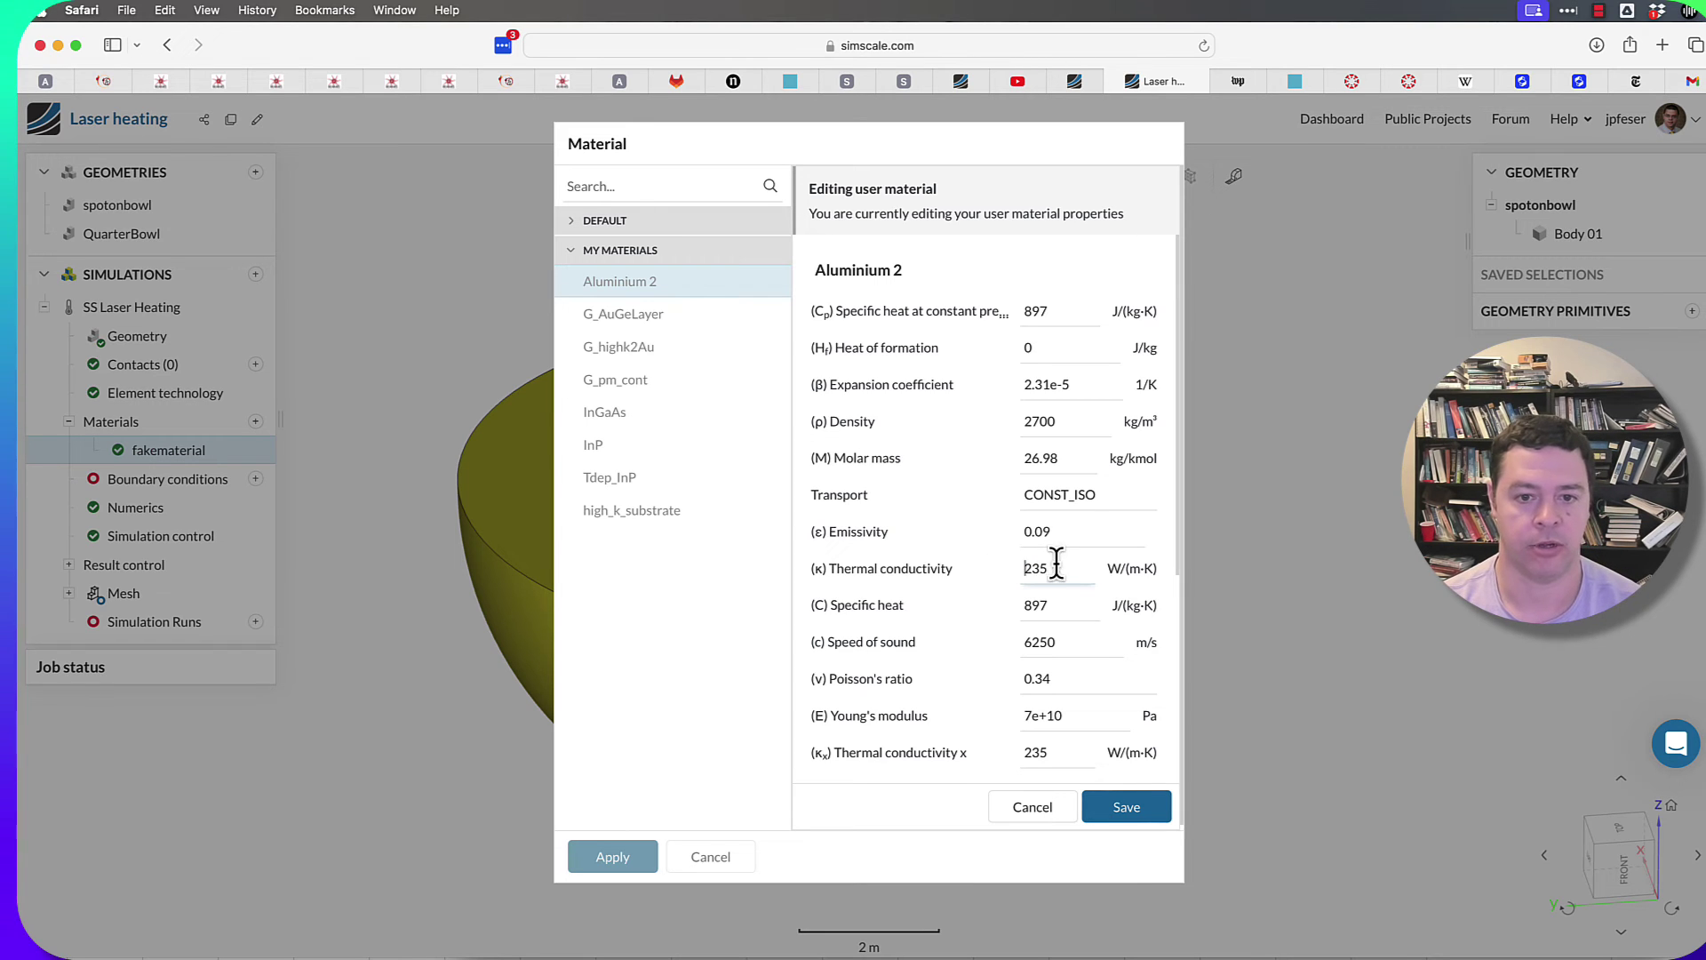
text(1)
click(878, 276)
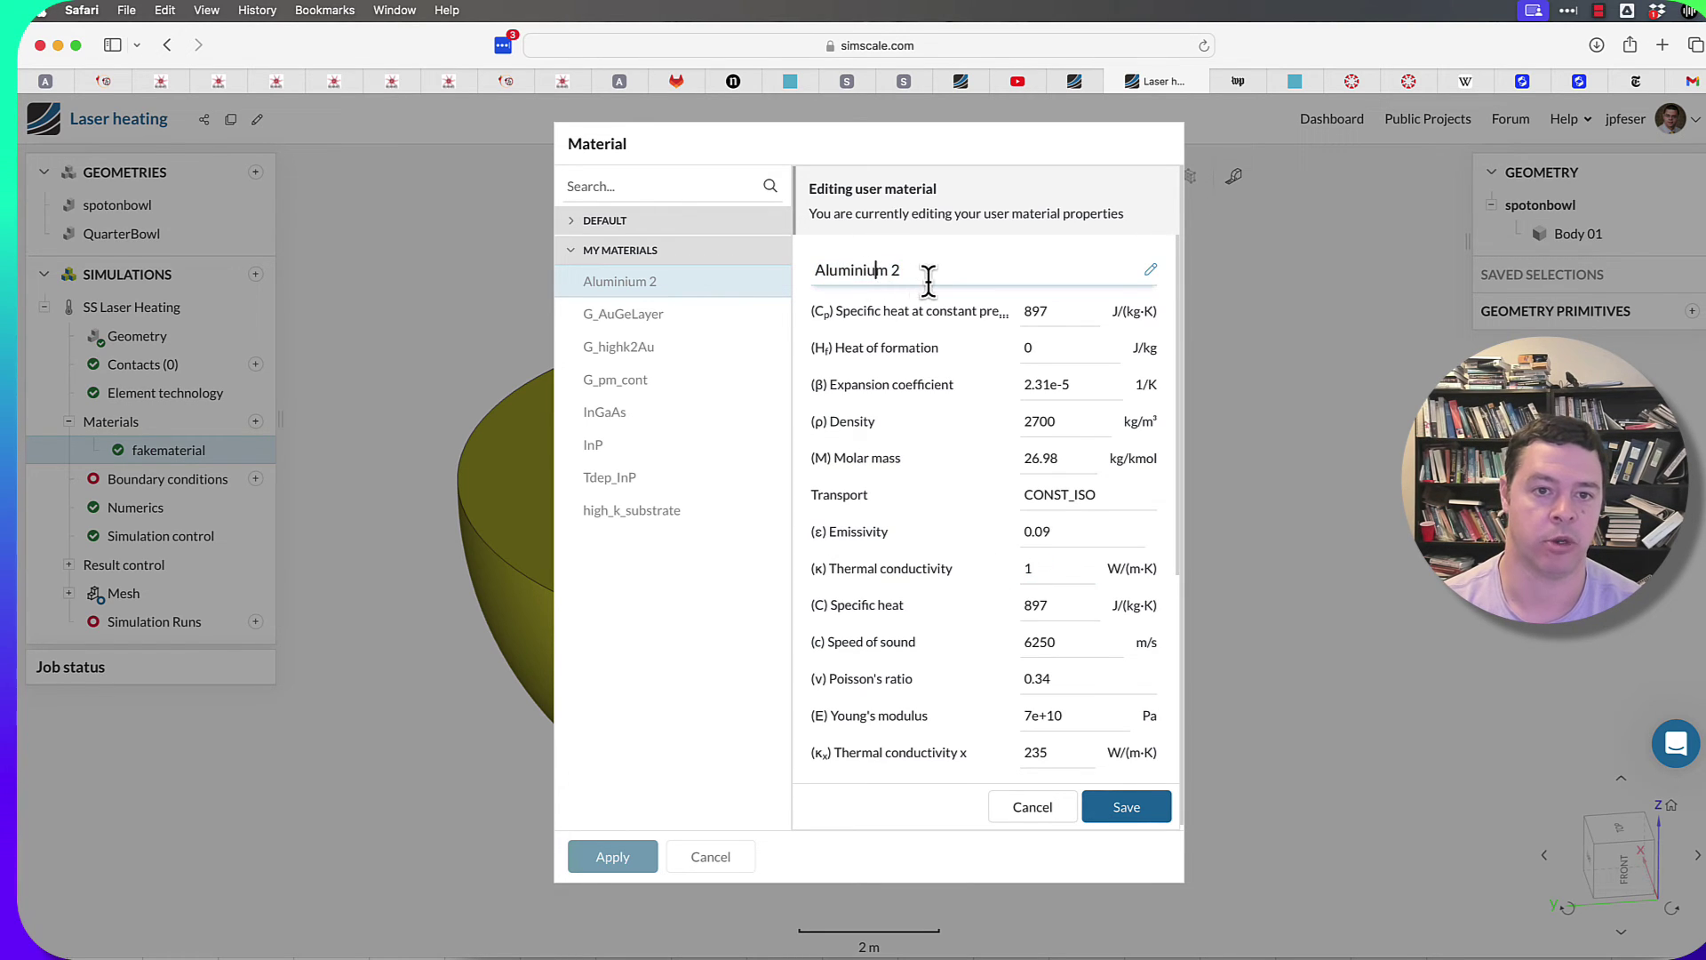
drag(925, 277, 758, 277)
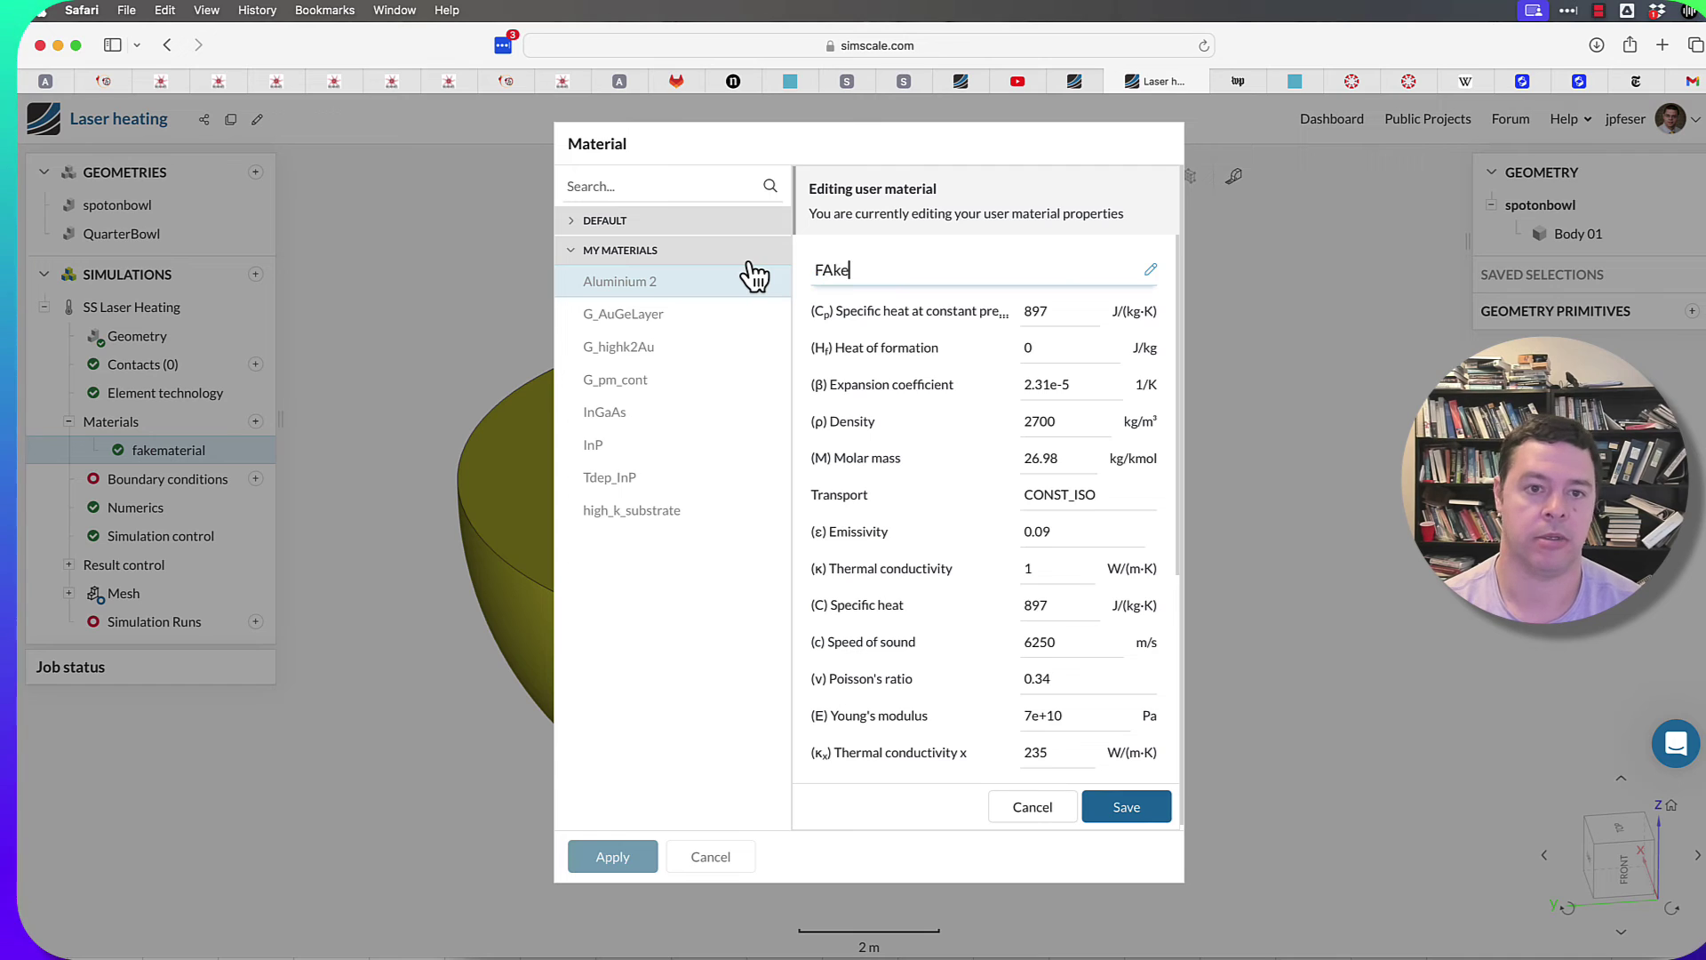
text(FakeMa4)
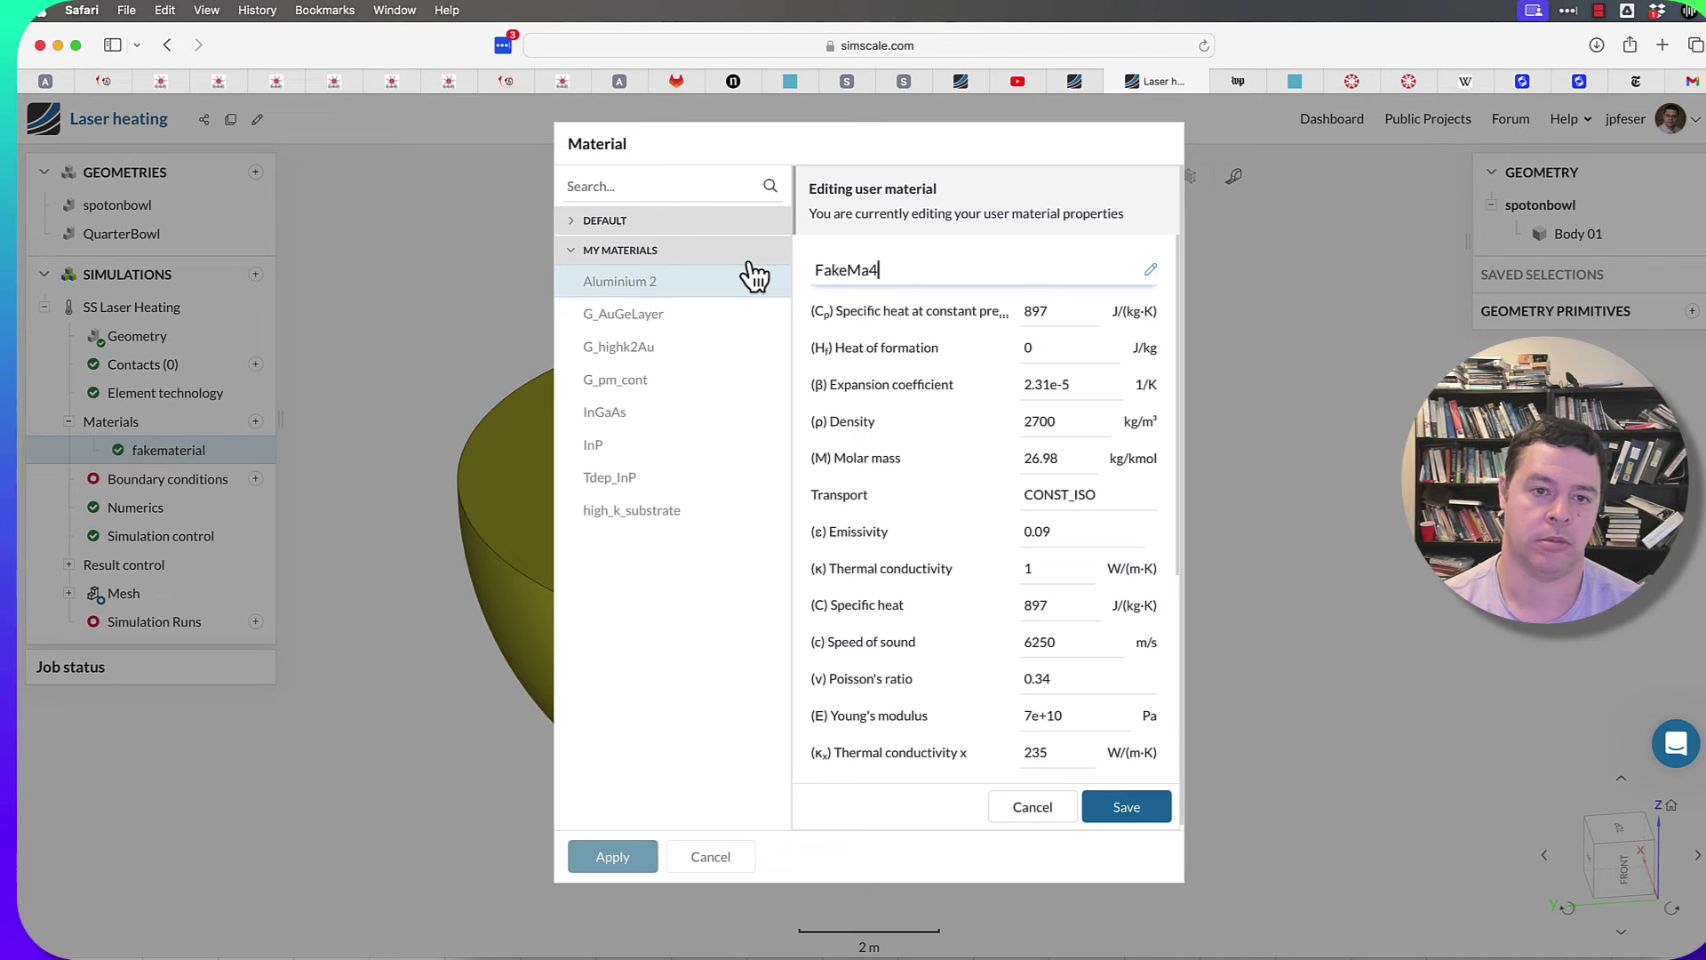
key(BackSpace)
text(terial)
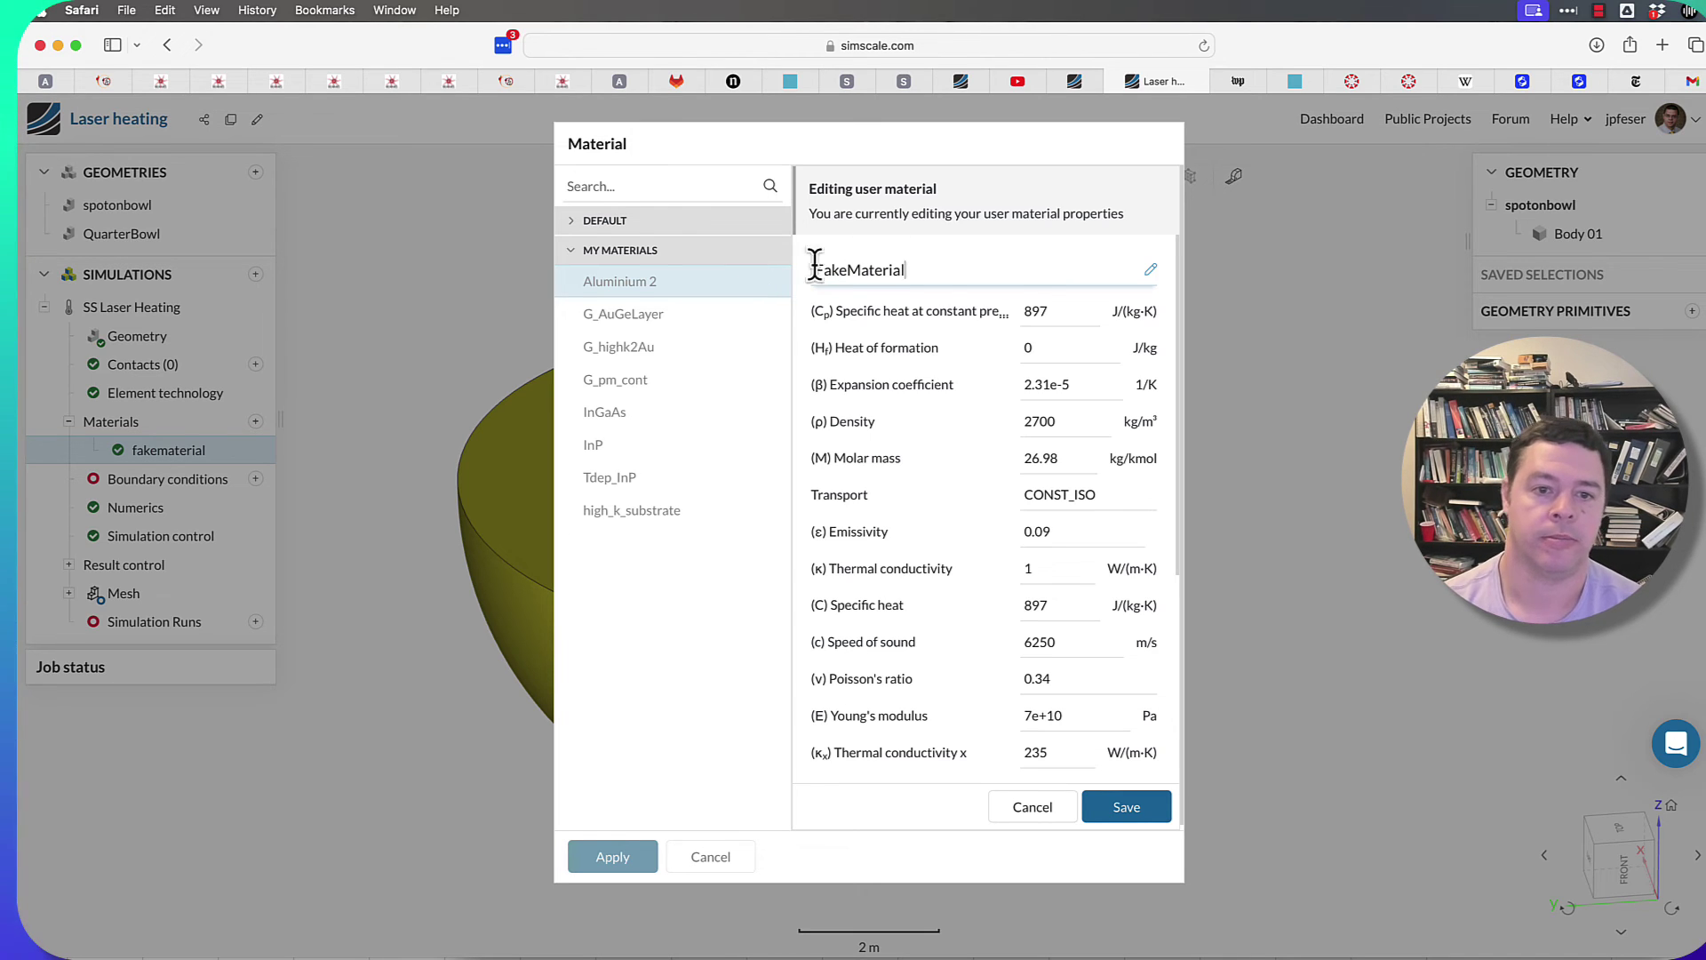
click(1049, 354)
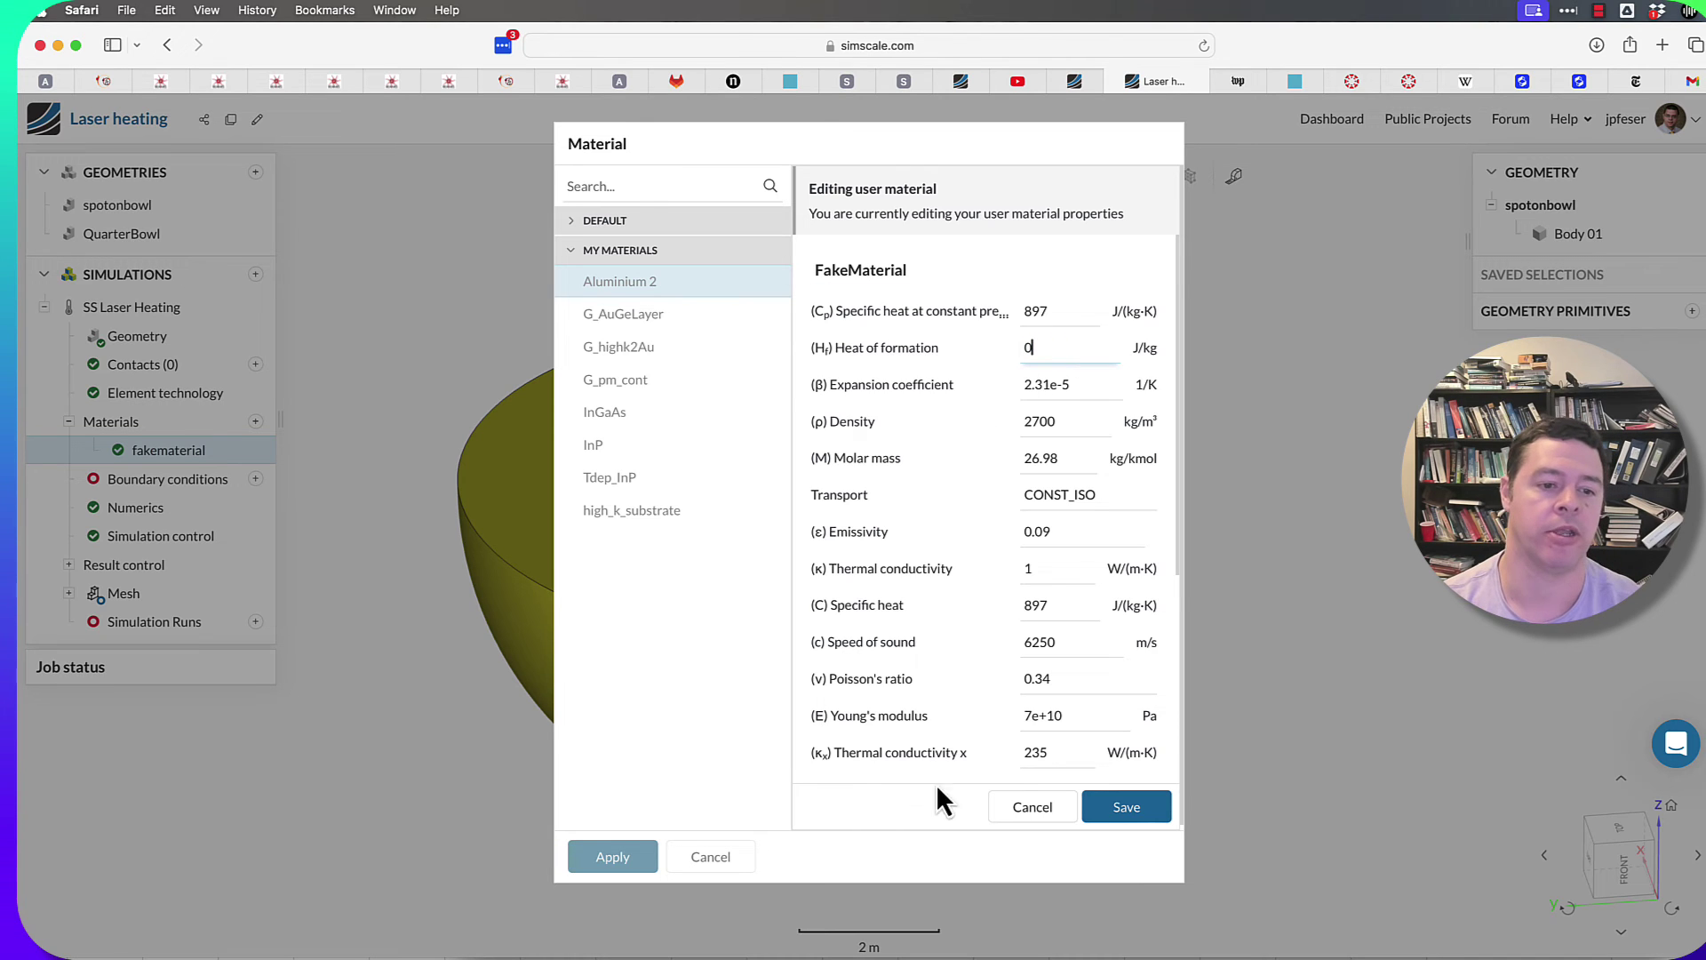
click(1143, 810)
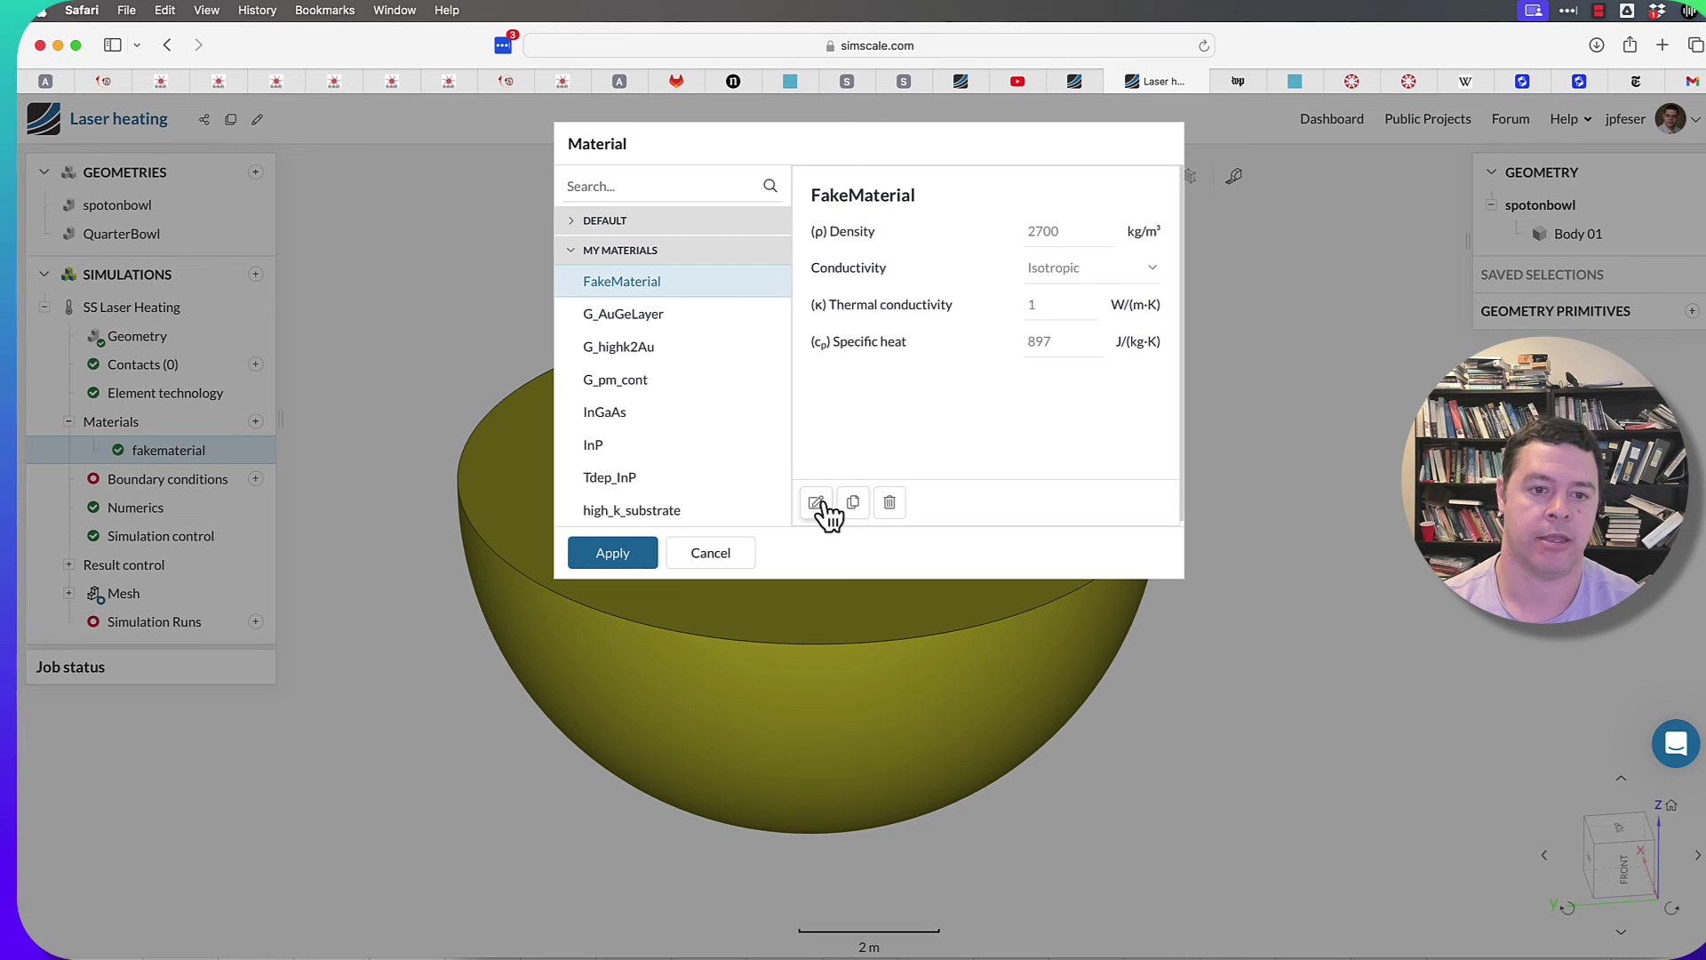
Step: Apply FakeMaterial to the simulation and delete the old fakematerial
click(613, 552)
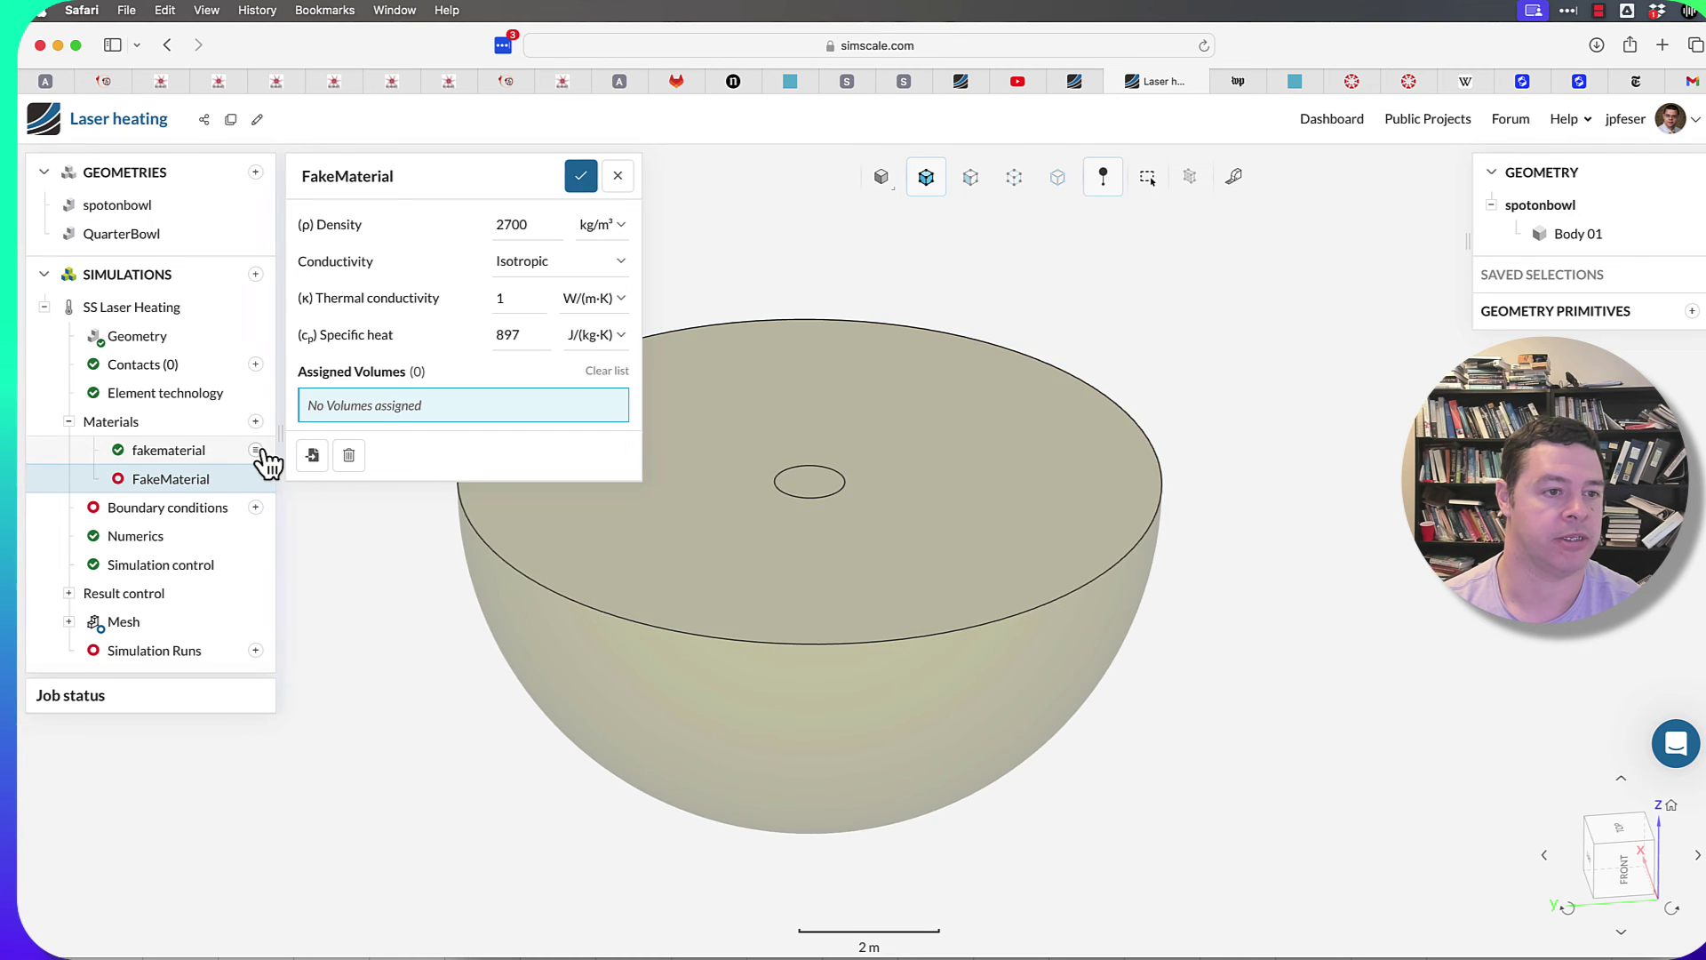
click(257, 451)
click(307, 482)
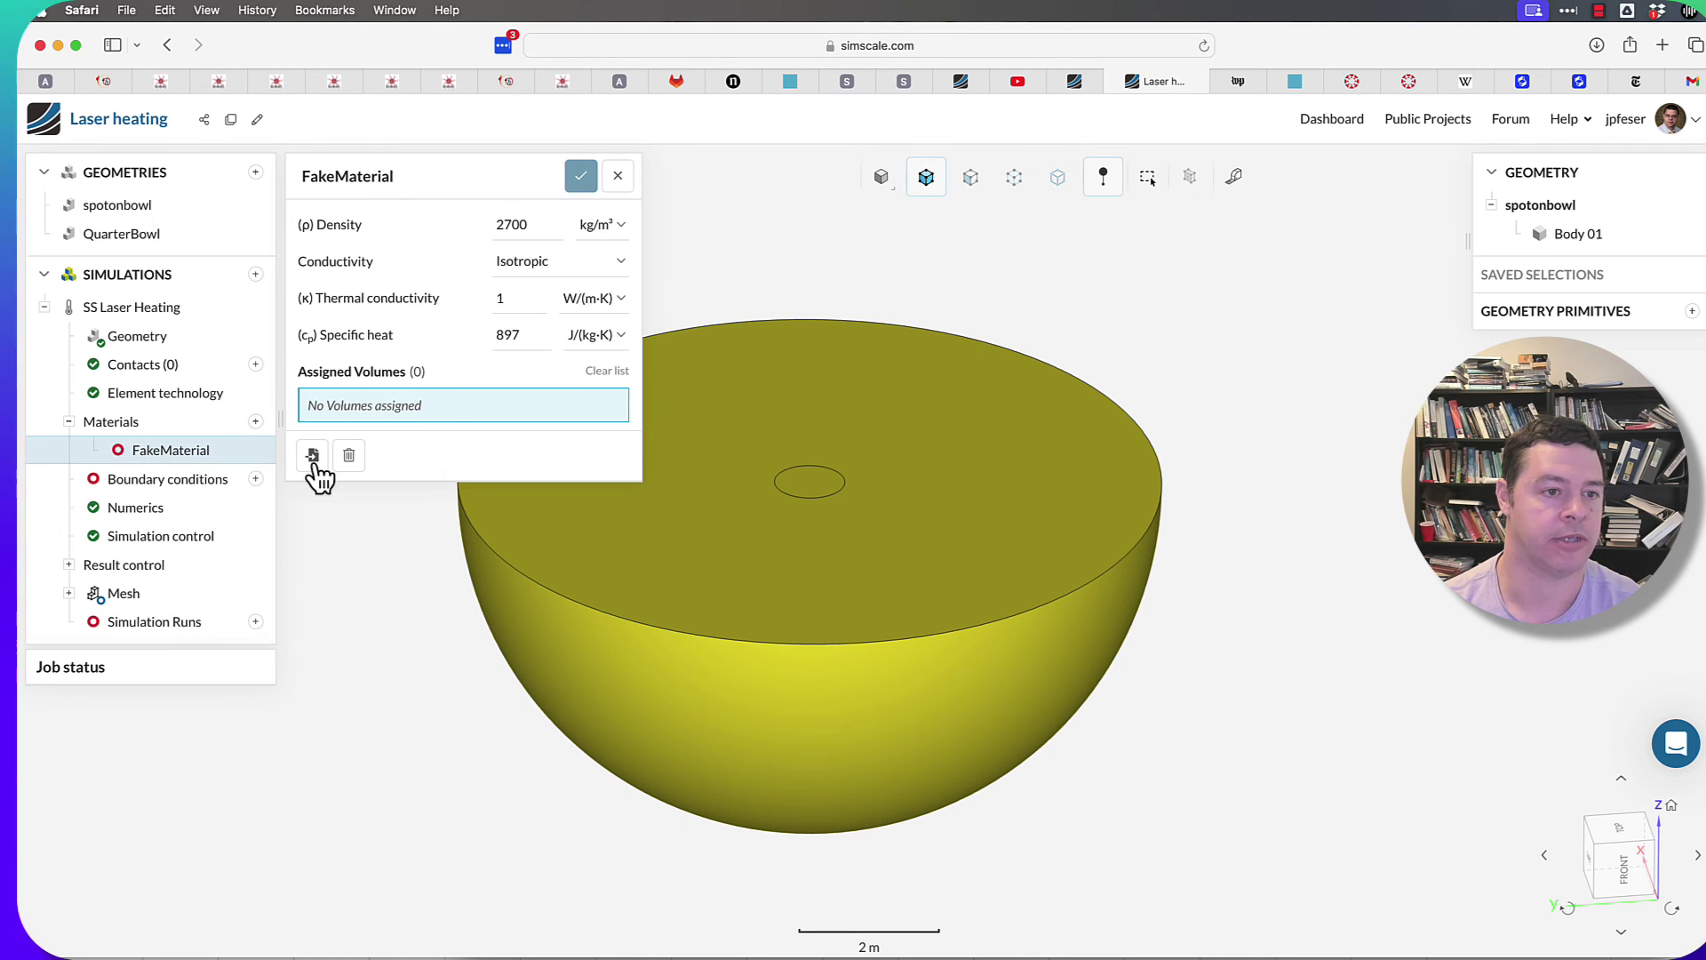
Step: Assign the bowl body, Body 01, to FakeMaterial and save it
click(670, 546)
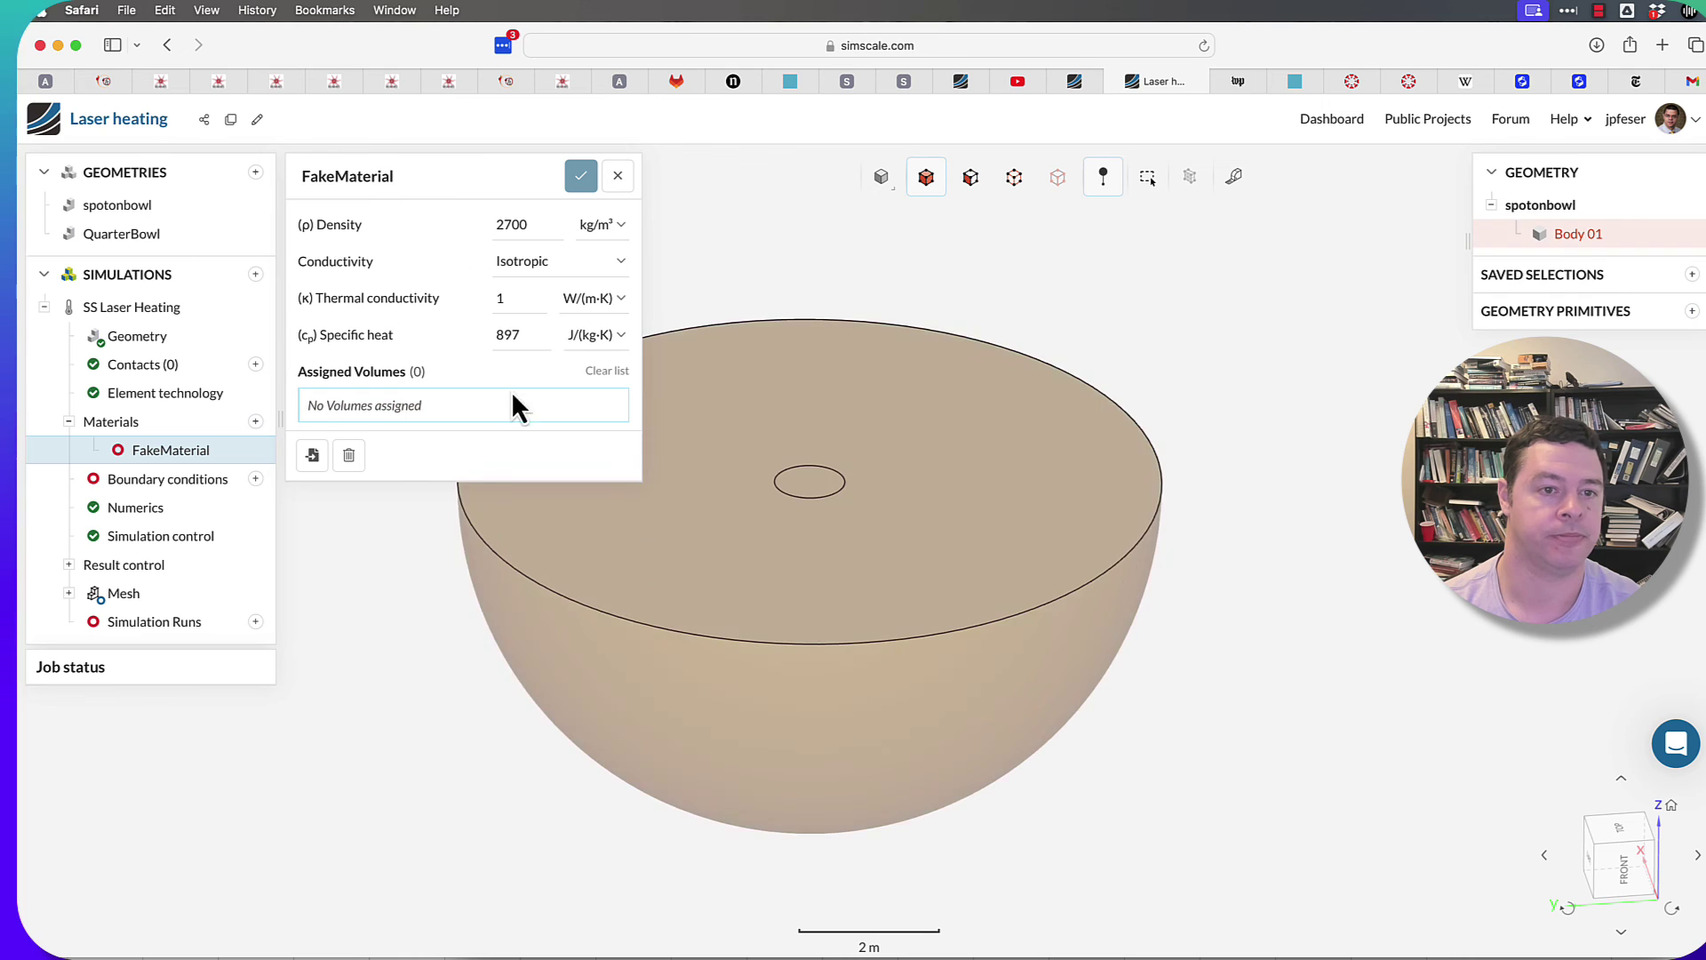
click(362, 411)
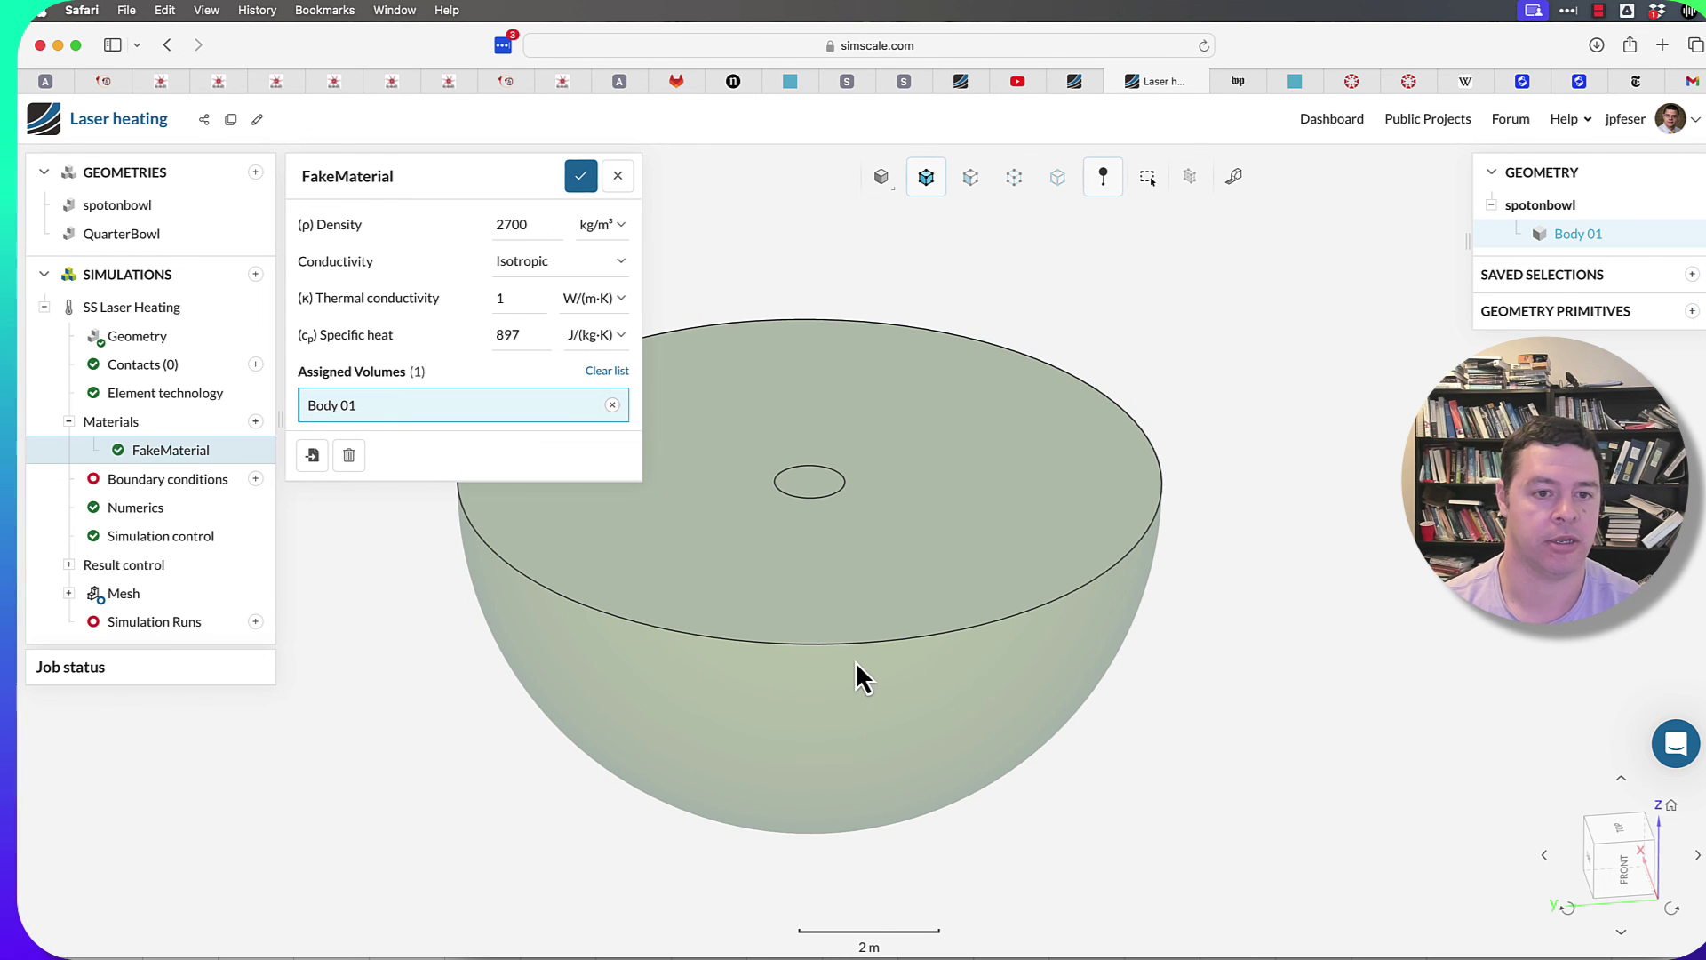
click(855, 663)
click(692, 620)
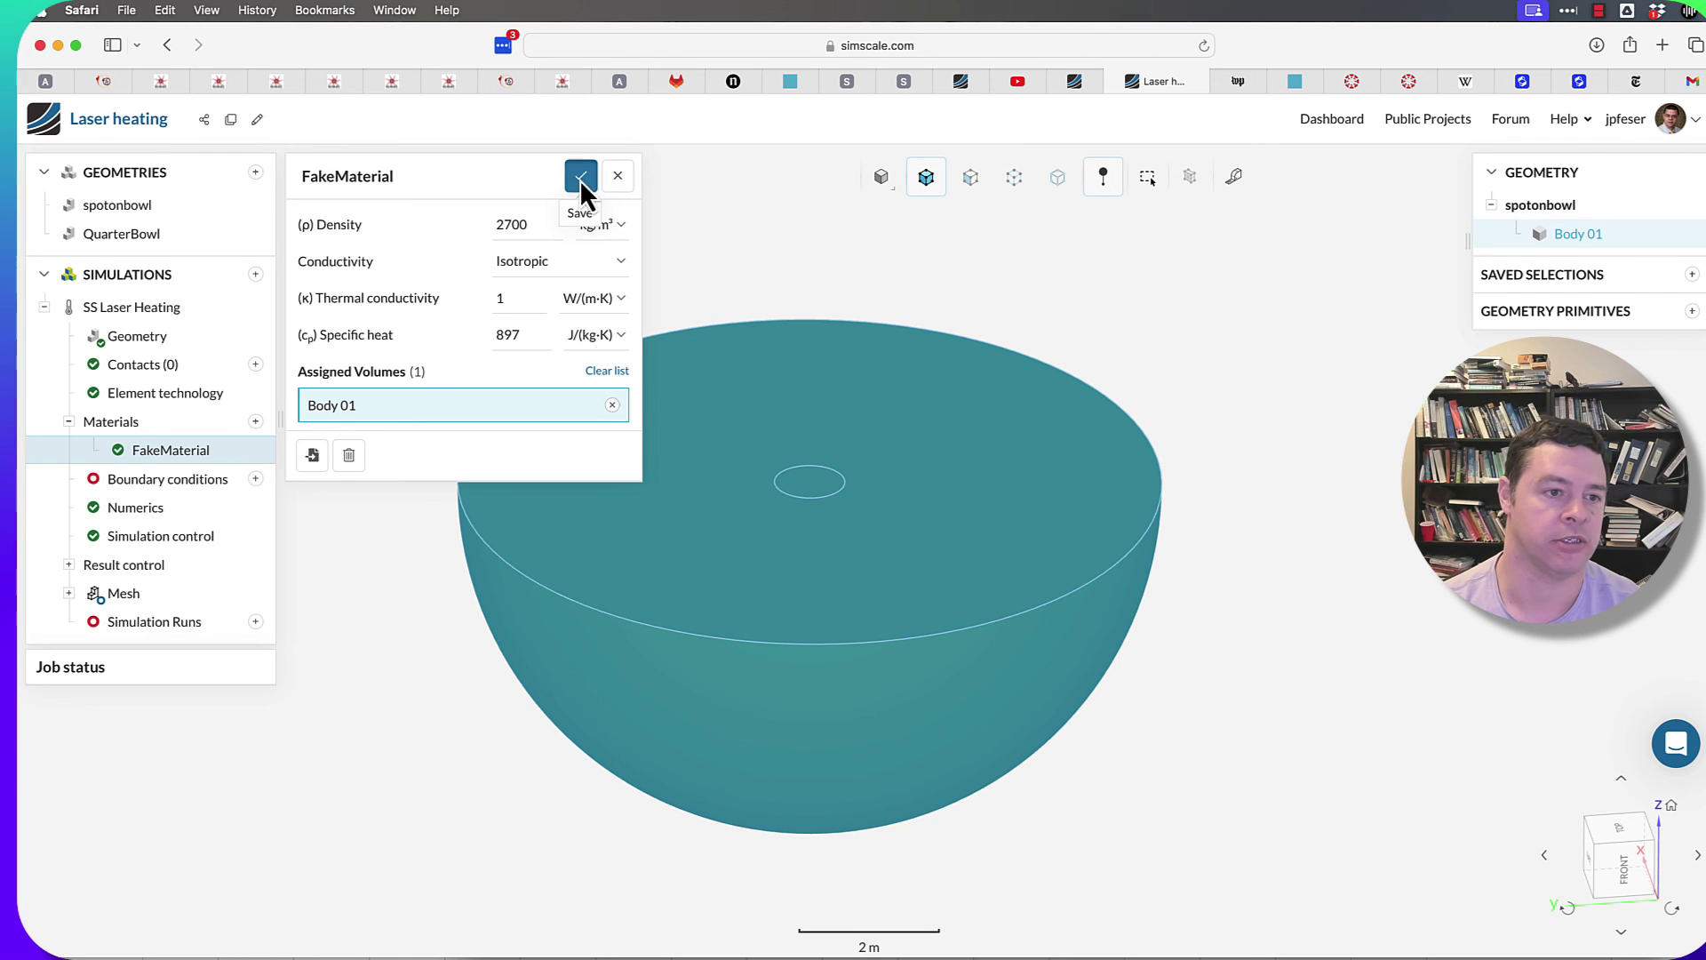
click(580, 178)
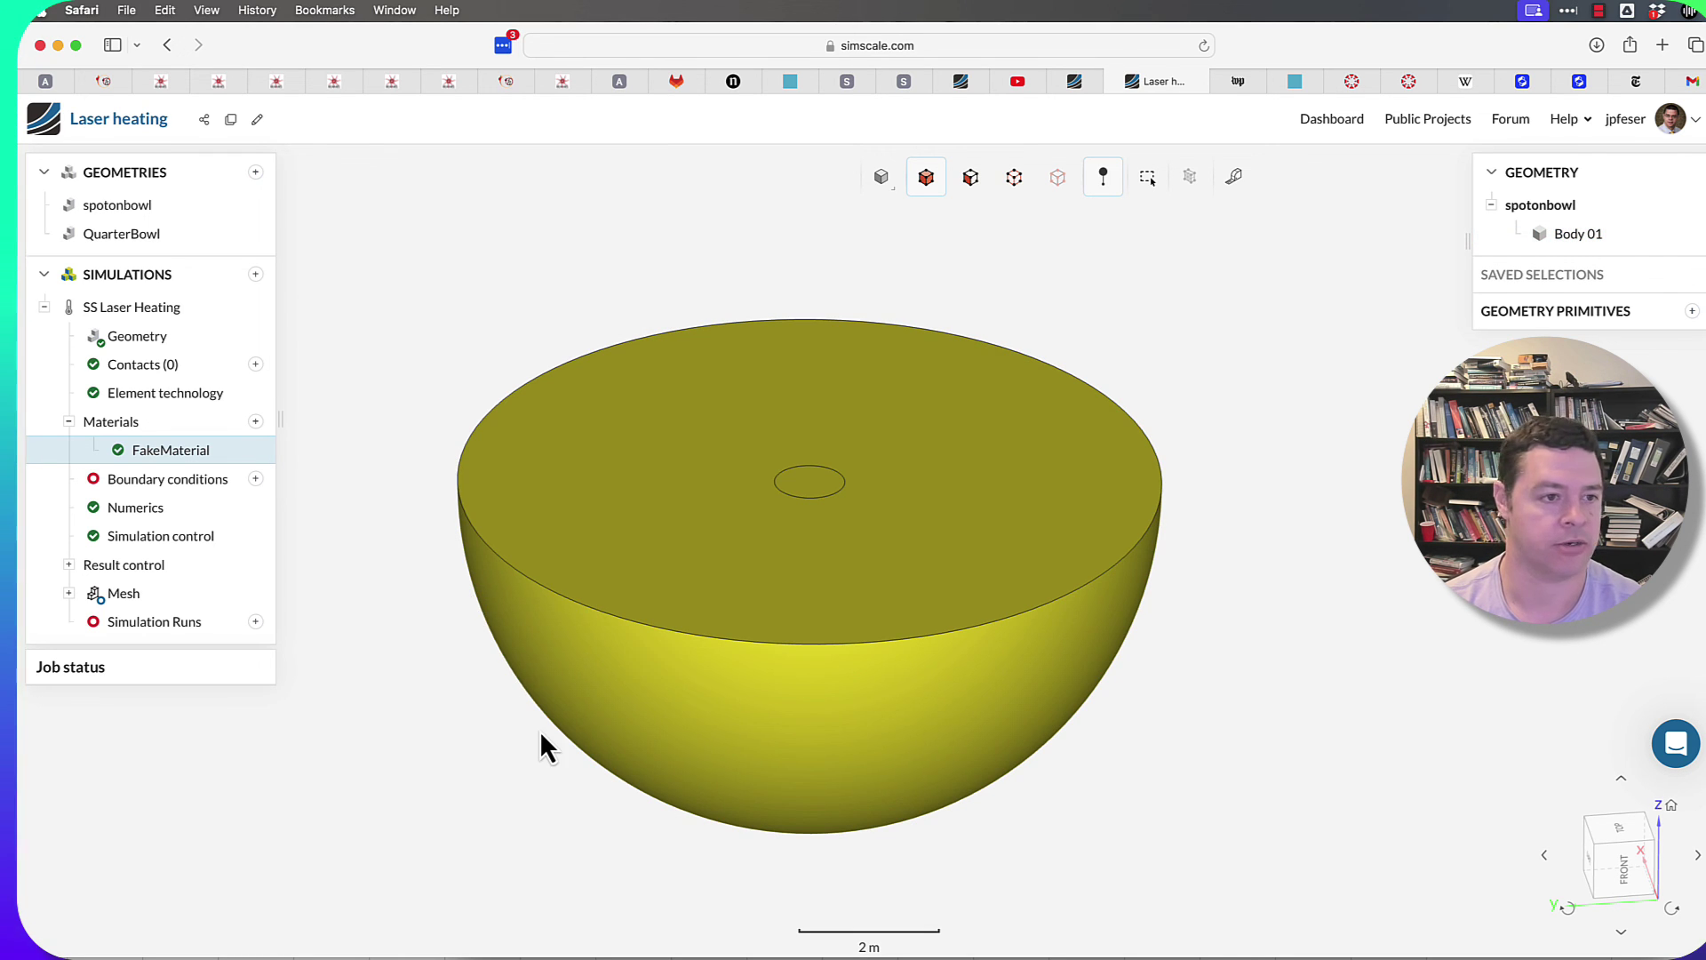